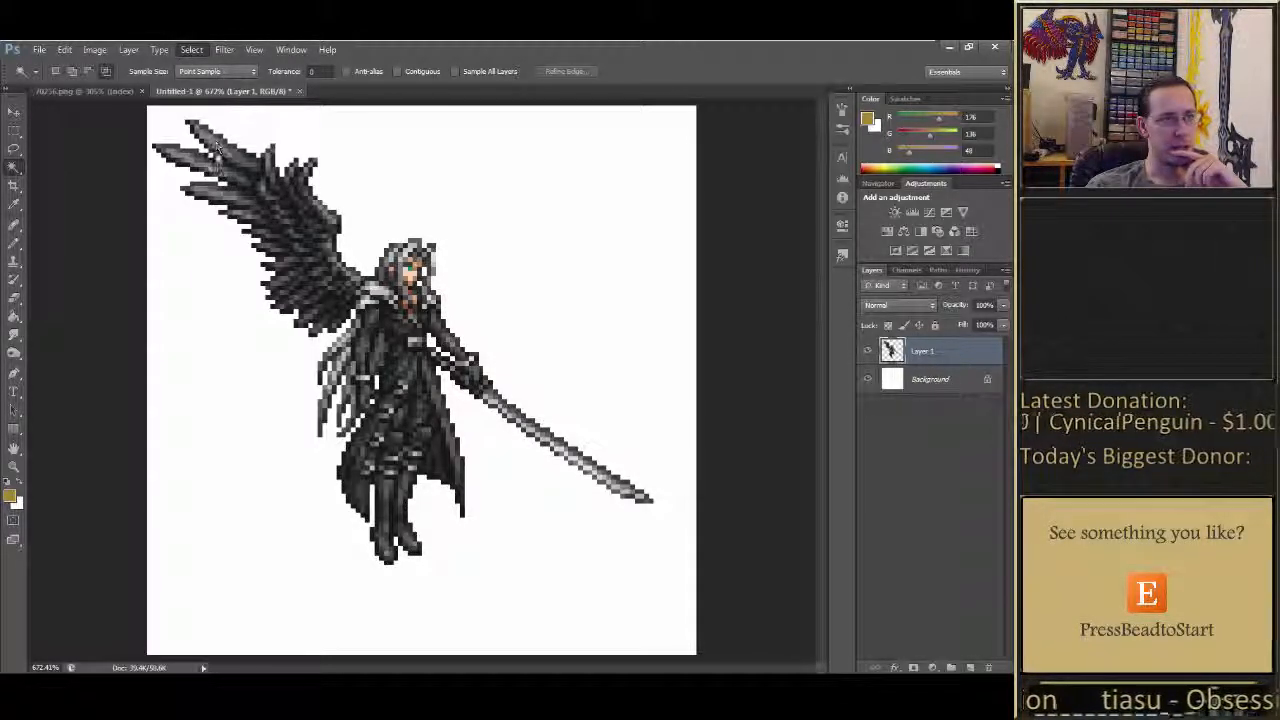
Select the sprite's near-black outline color with Color Range at fuzziness 0, and cut and paste it onto a new layer aligned over the sprite
key(i)
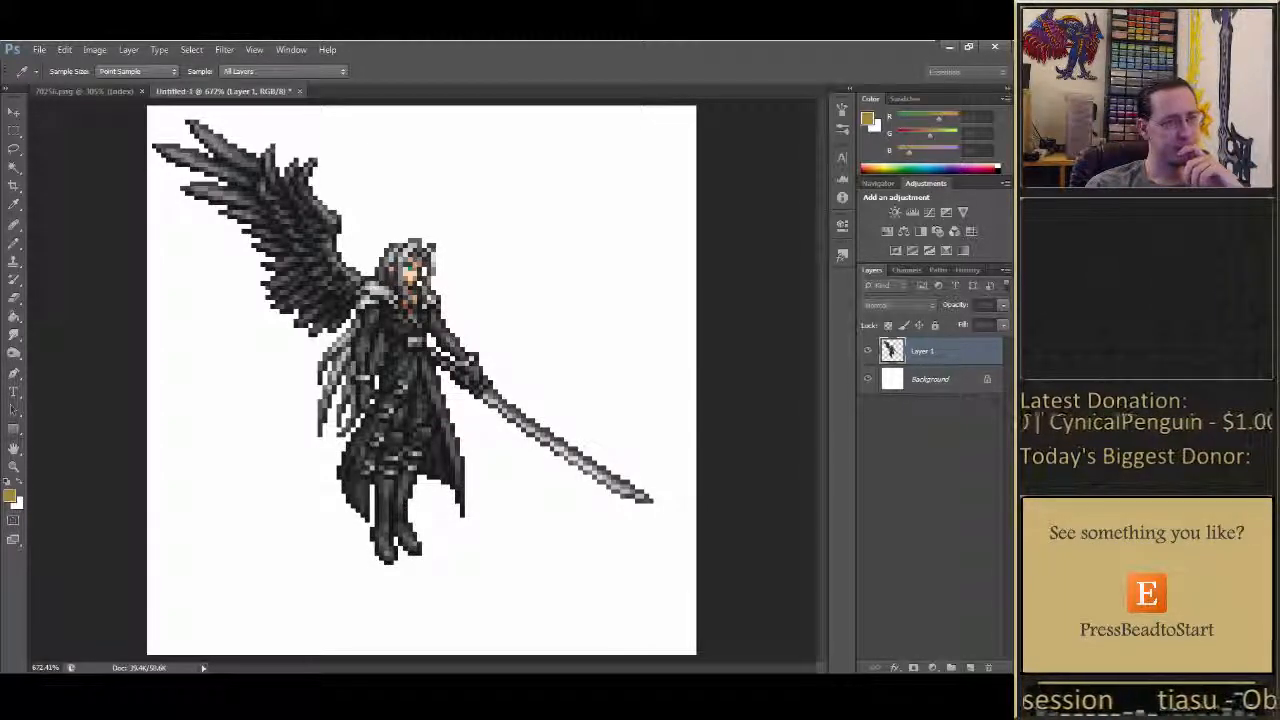
key(w)
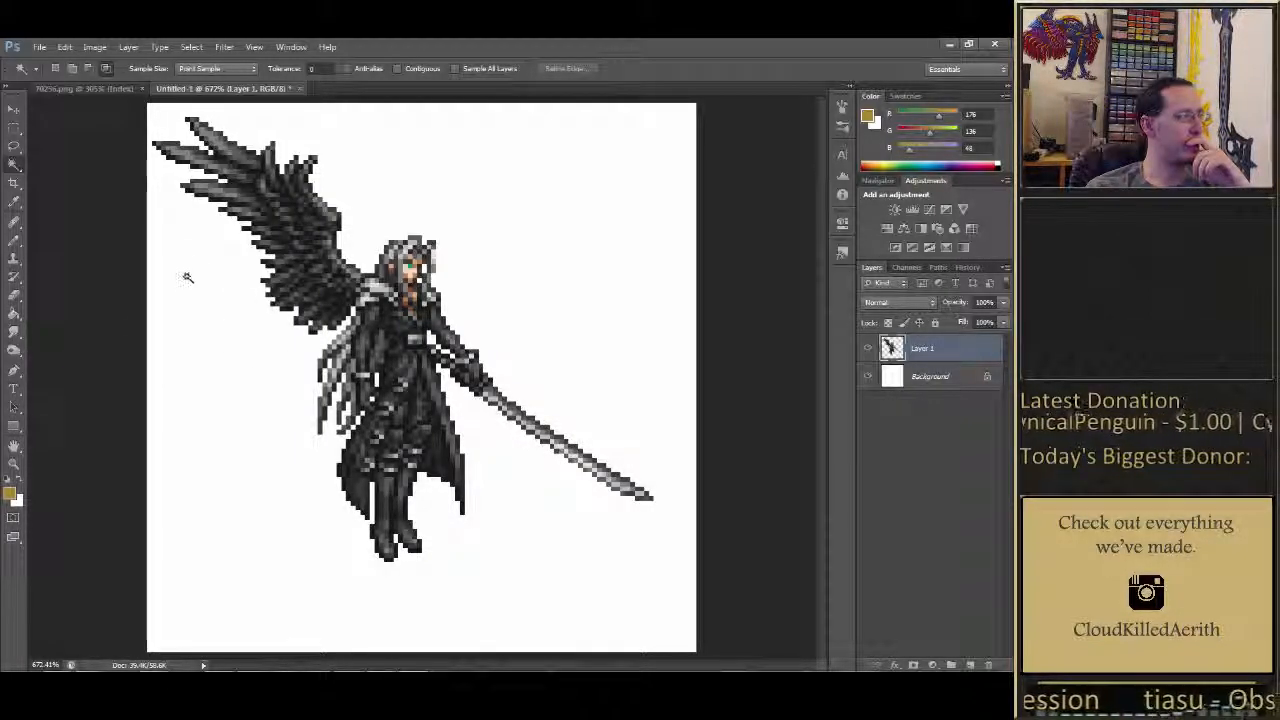
click(190, 47)
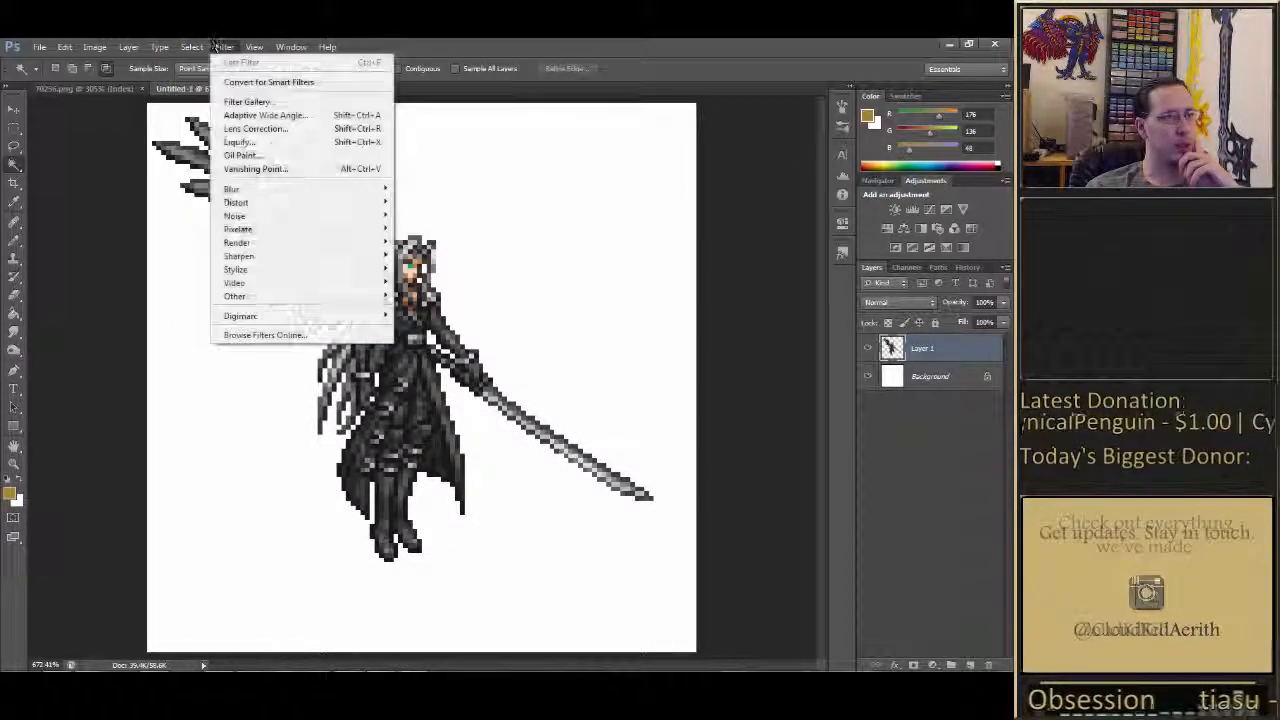
click(220, 170)
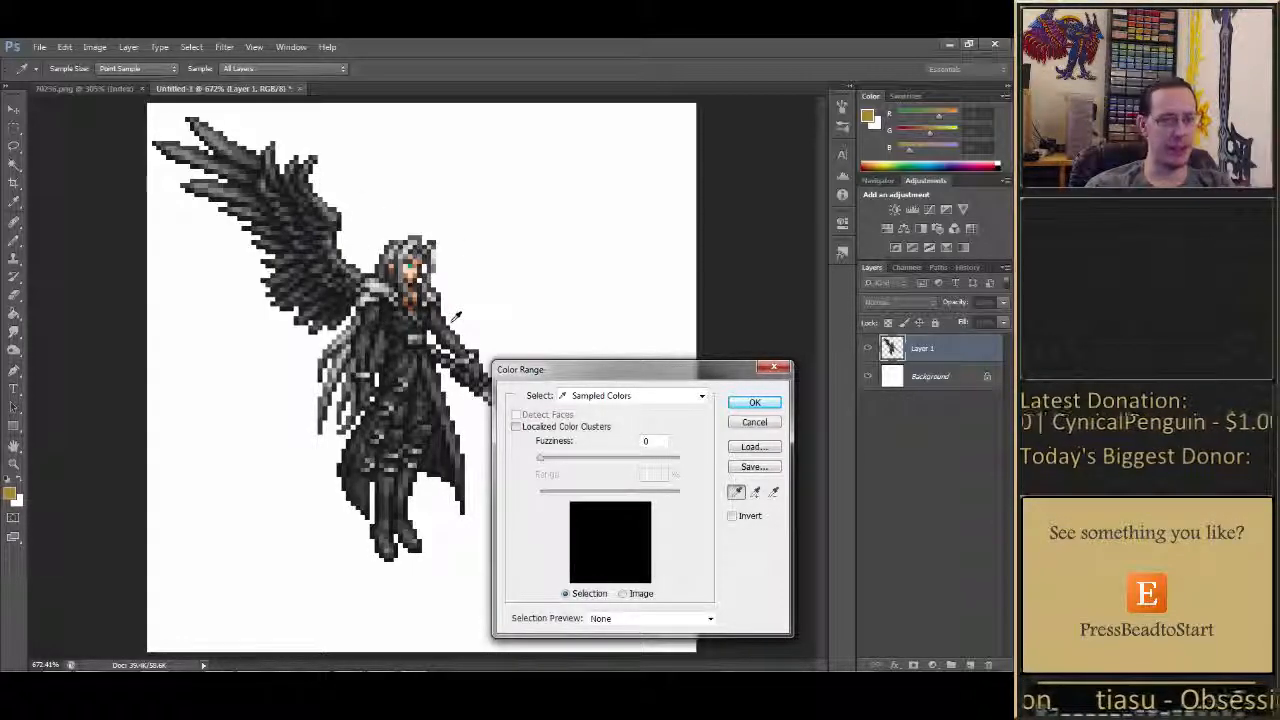
click(343, 220)
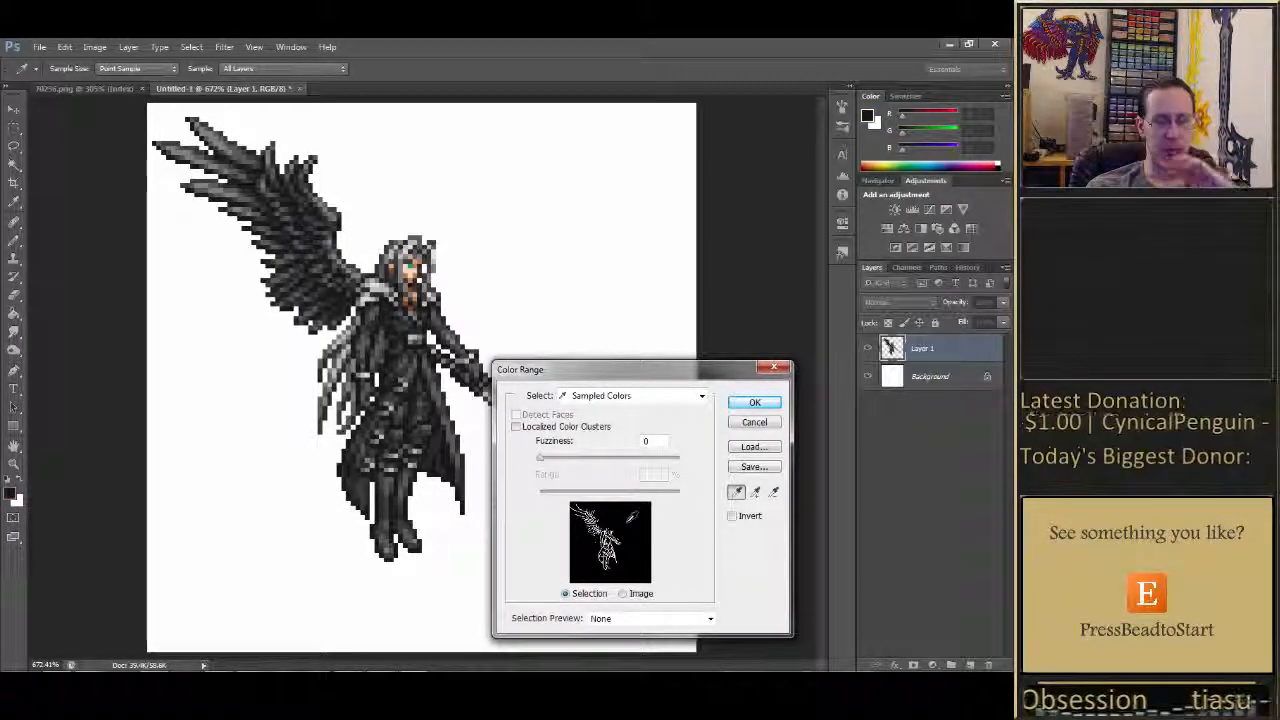
click(754, 402)
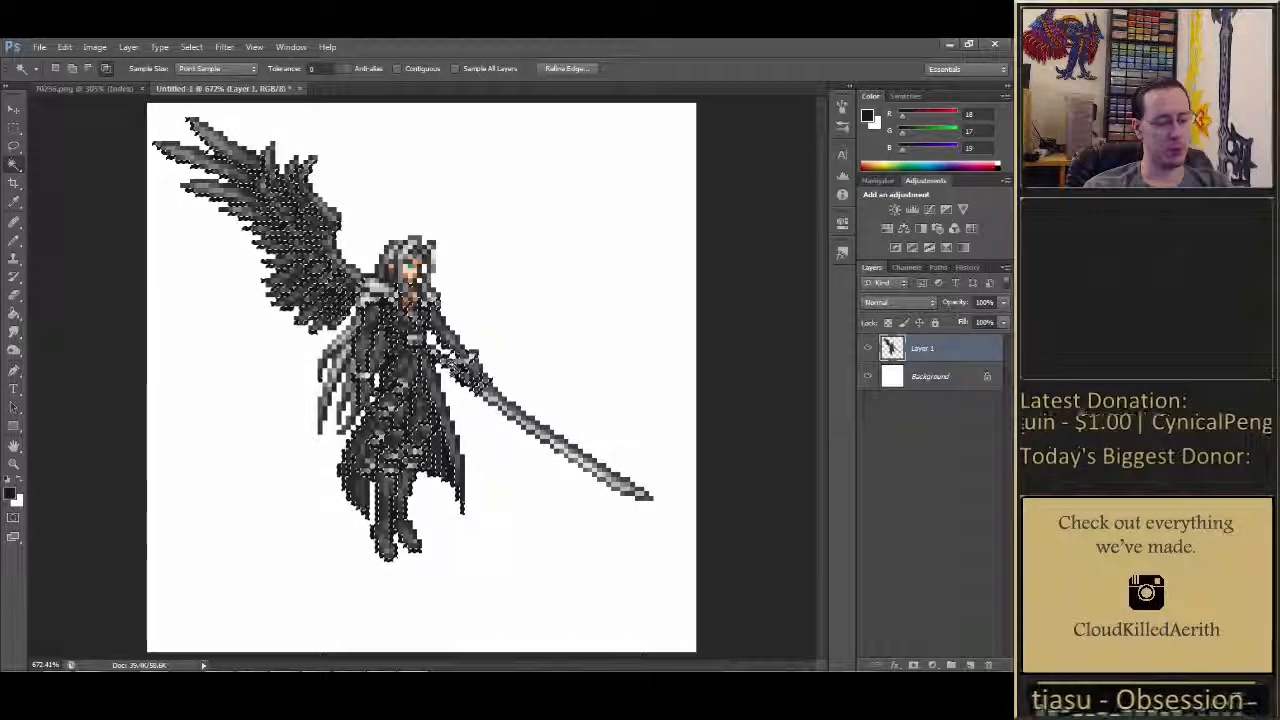
key(Delete)
key(ctrl+d)
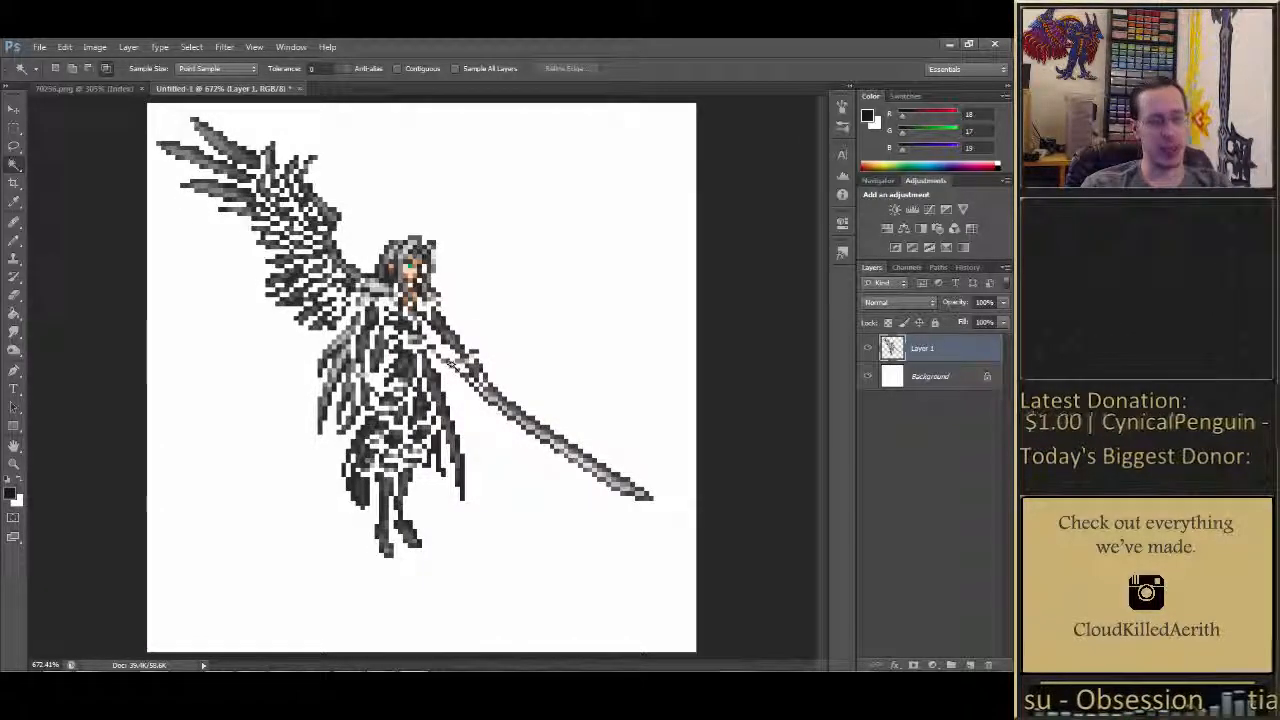
key(ctrl+v)
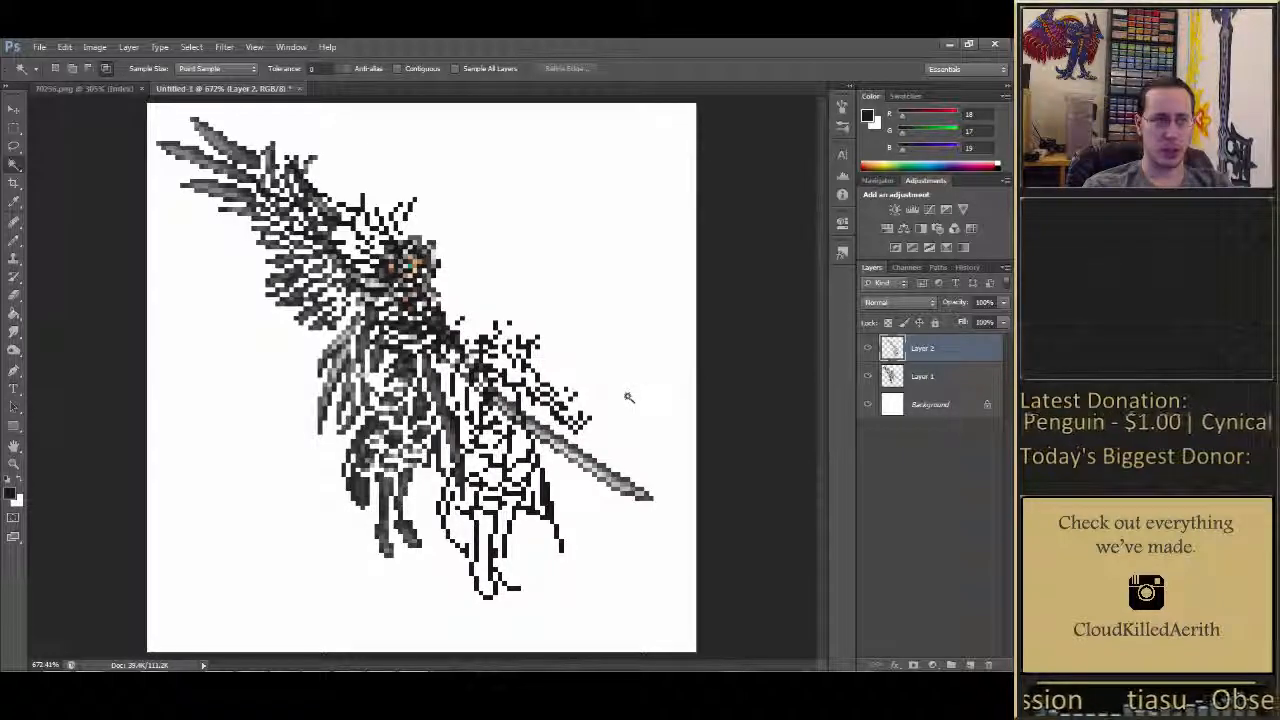
key(v)
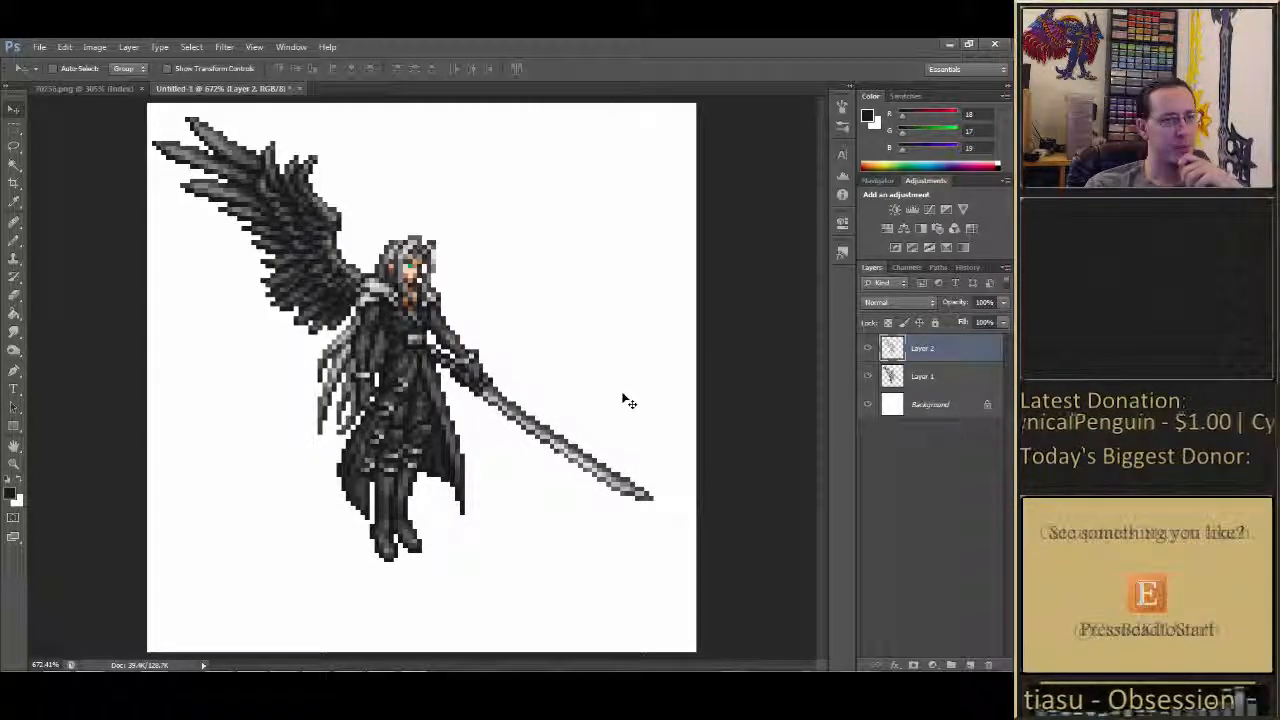
Compare the sprite with and without the separated outline by toggling the visibility of Layer 2
click(867, 349)
click(867, 349)
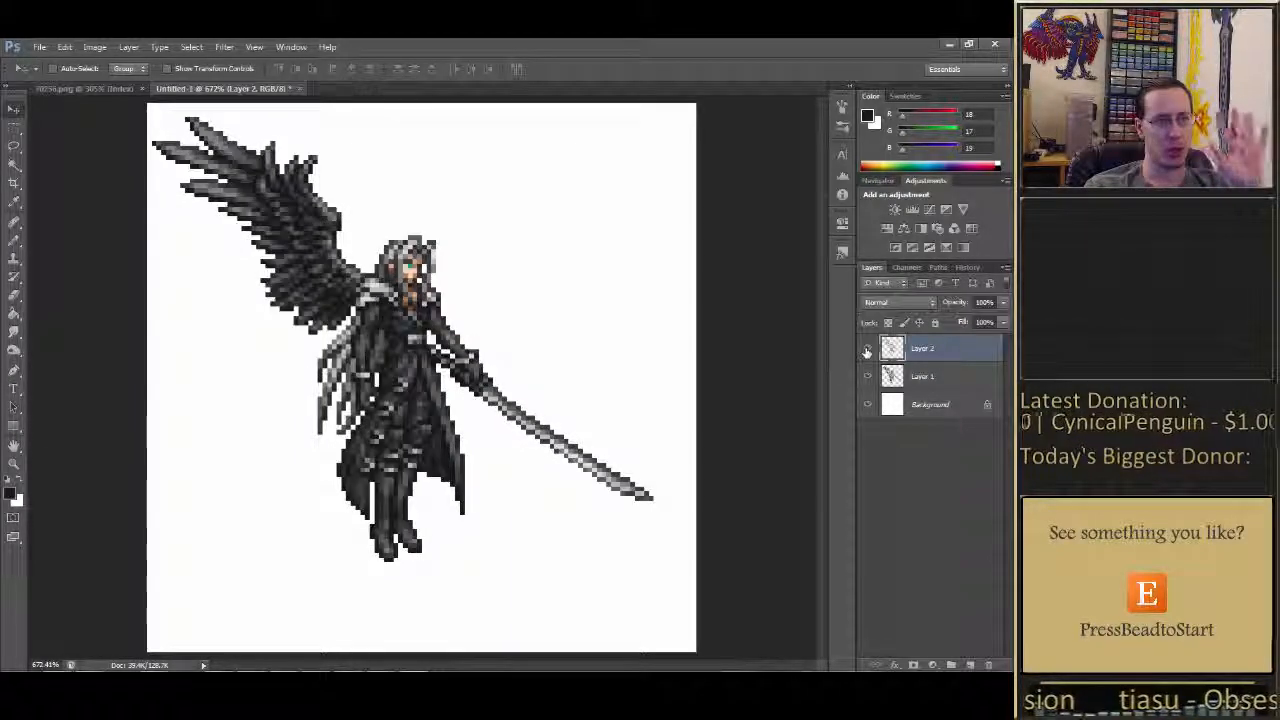
click(867, 349)
click(867, 349)
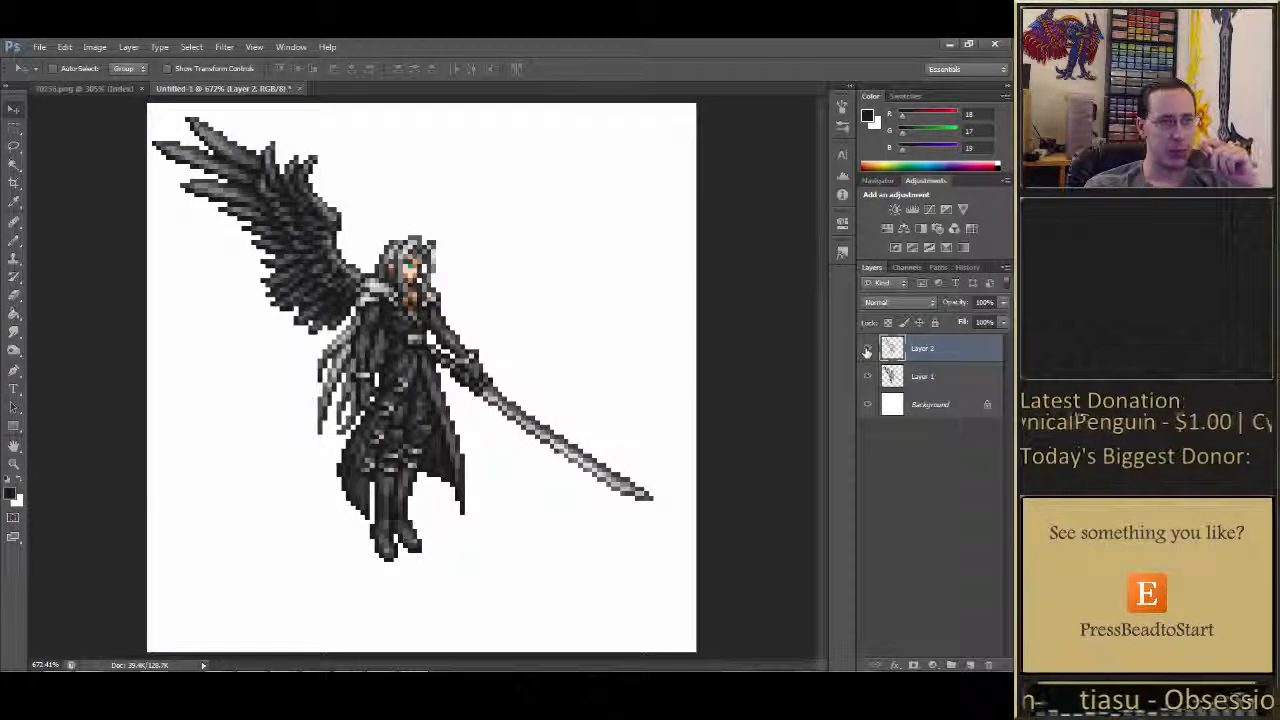
click(867, 349)
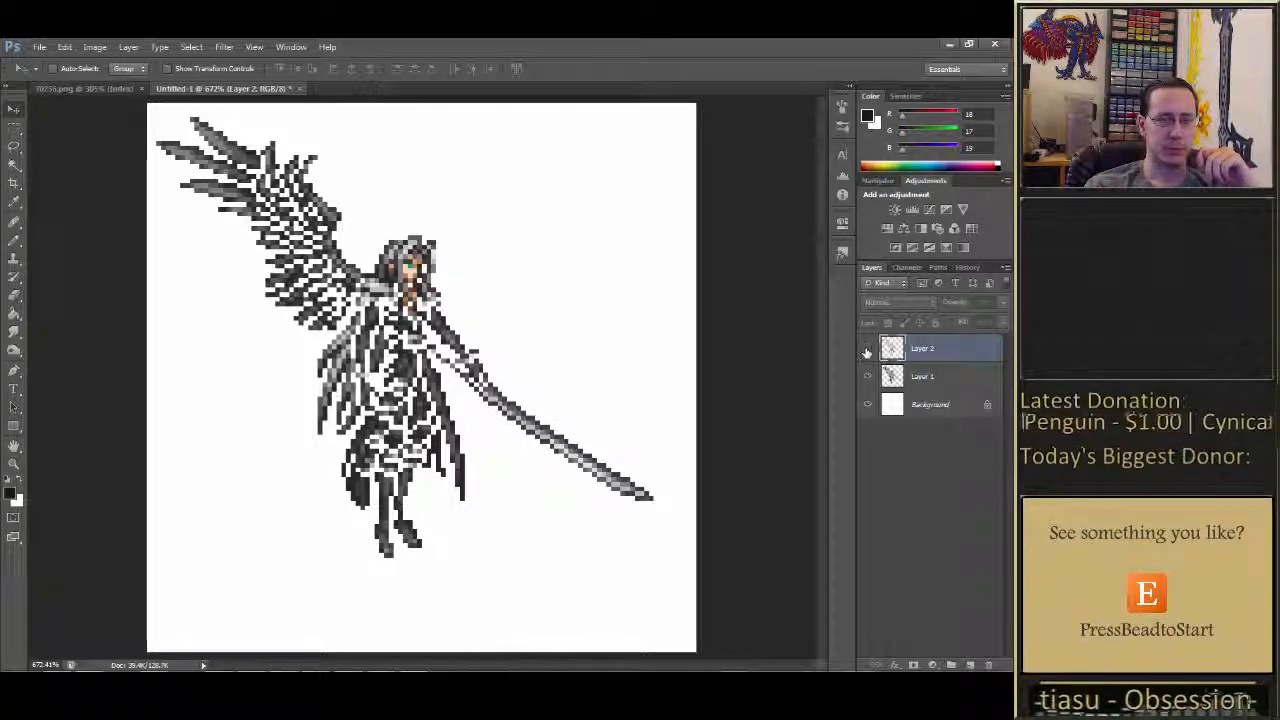
click(867, 349)
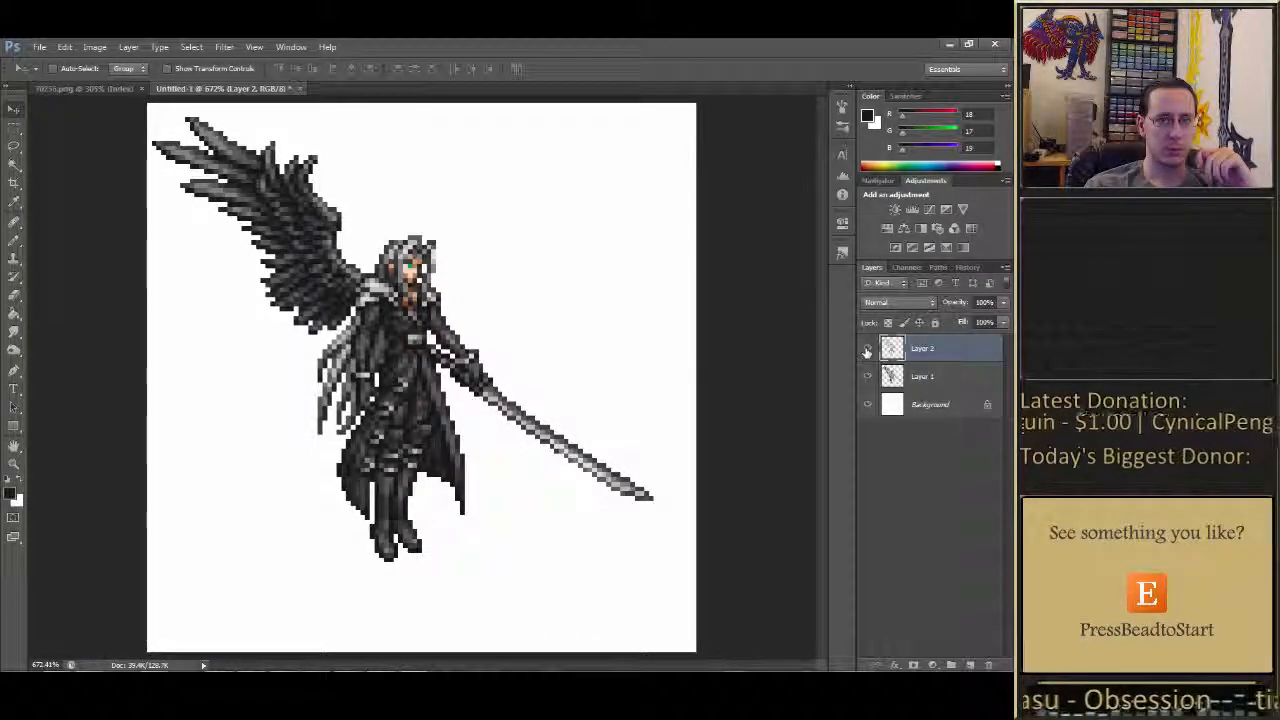
Hide Layer 2 and move the next-darkest shade from Layer 1 onto its own new layer using the Magic Wand
click(867, 350)
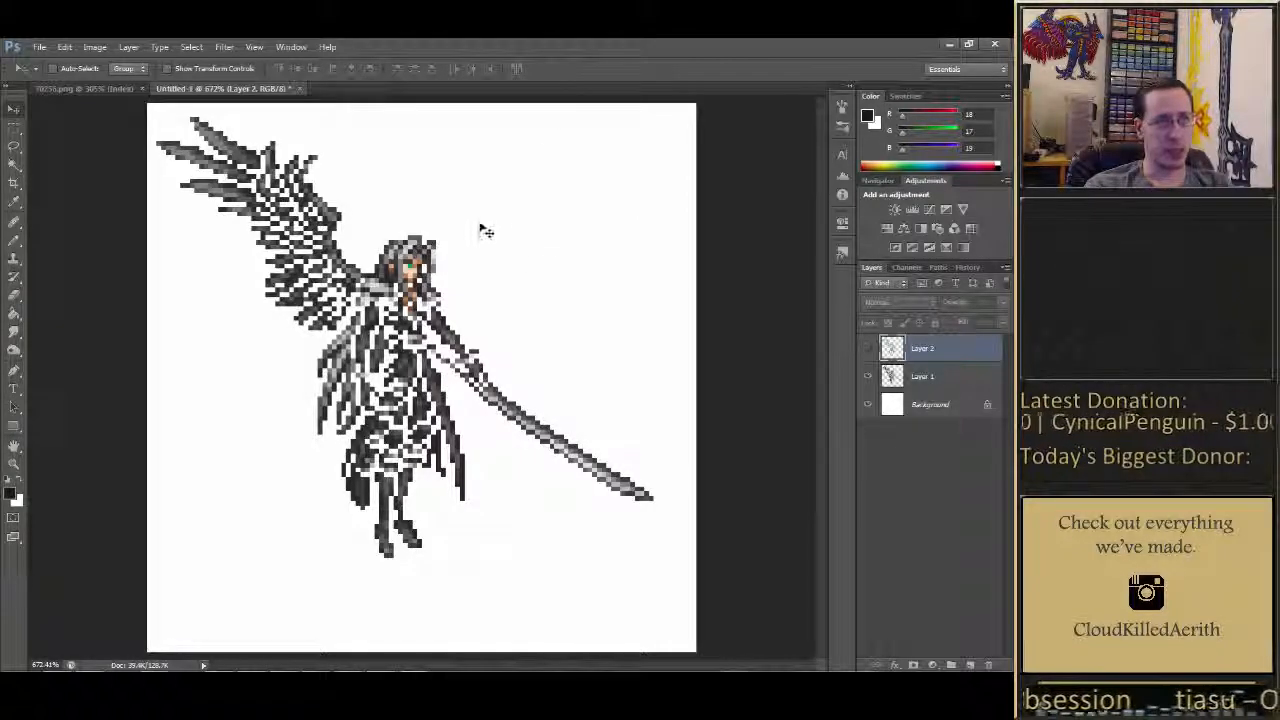
key(w)
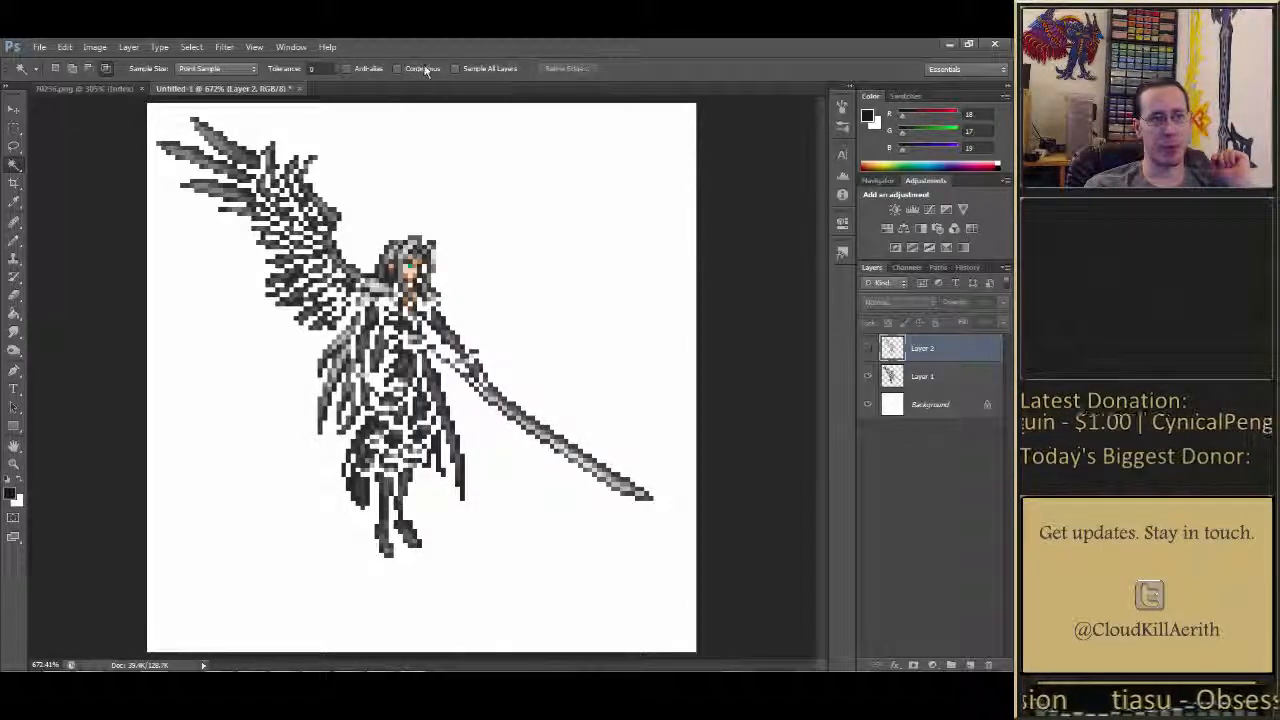
click(463, 481)
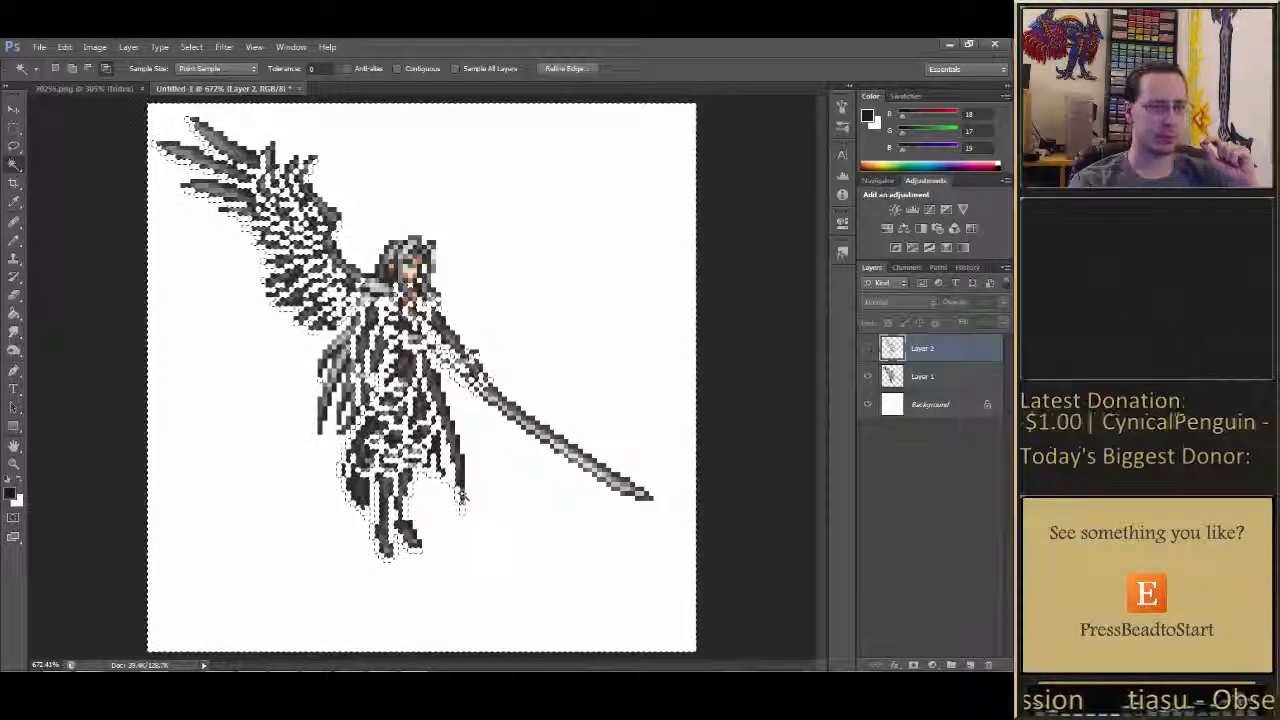
click(924, 378)
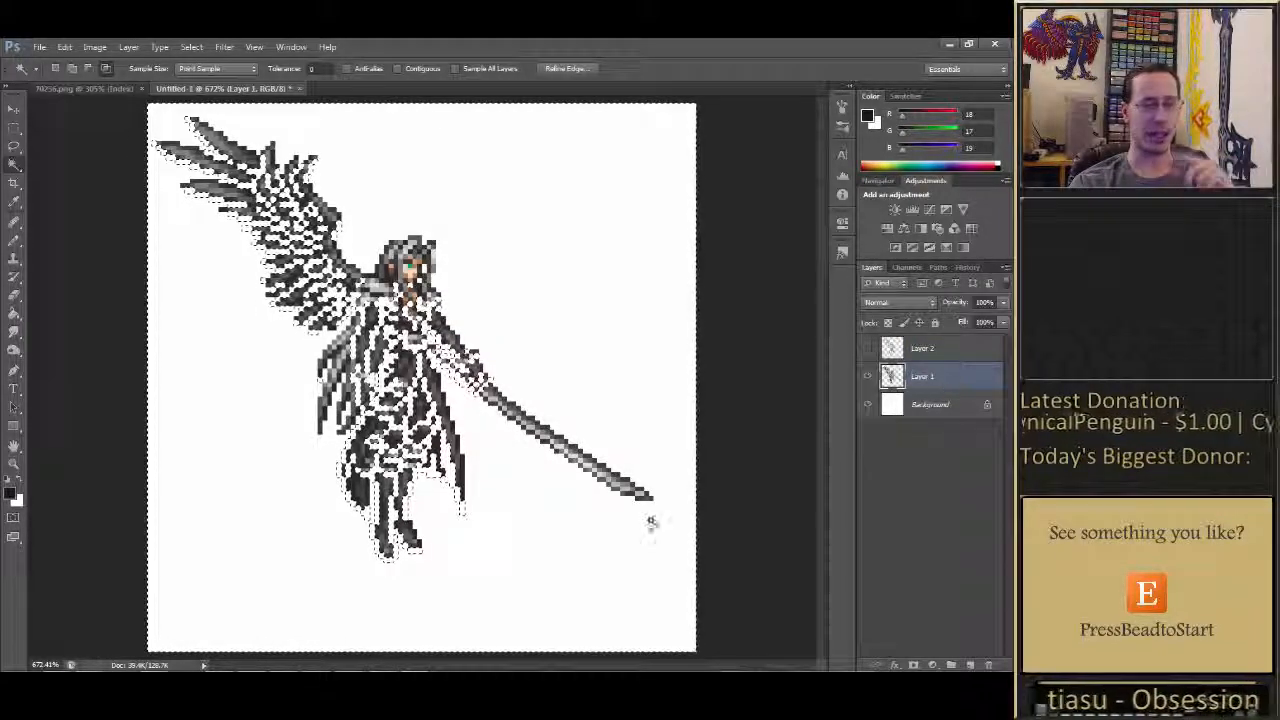
key(m)
click(499, 518)
key(w)
click(499, 518)
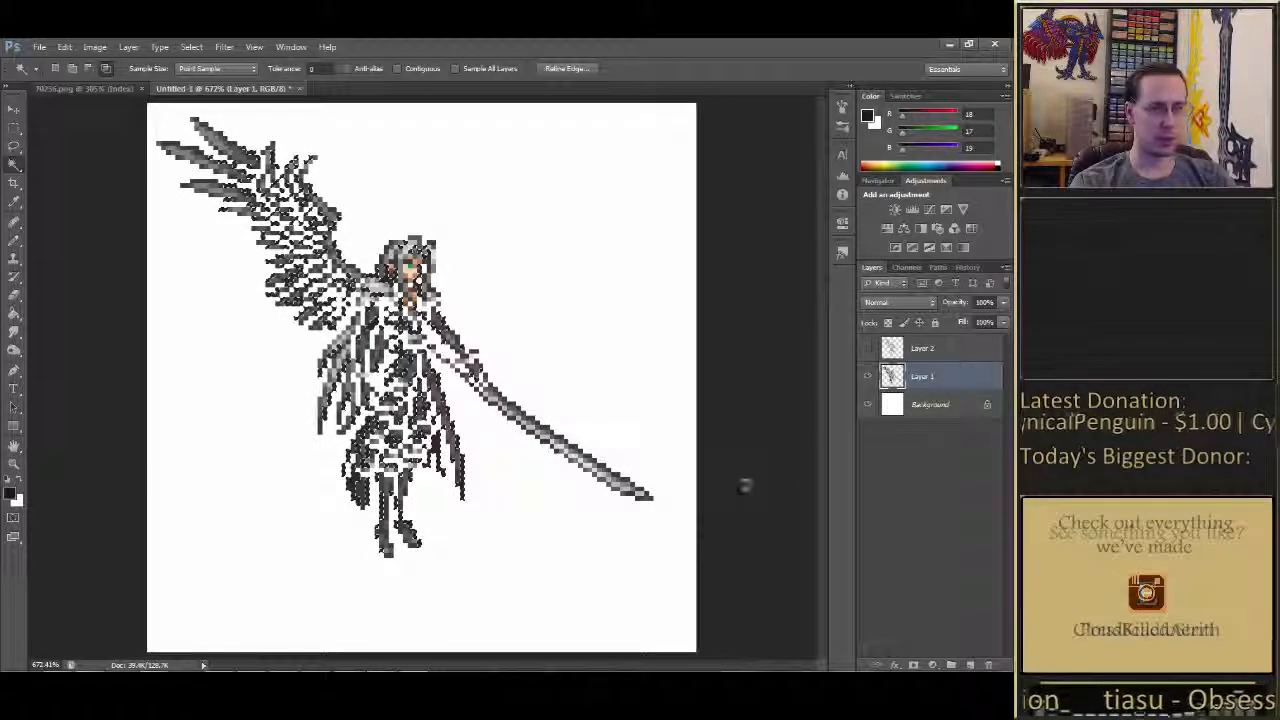
key(ctrl+d)
key(ctrl+v)
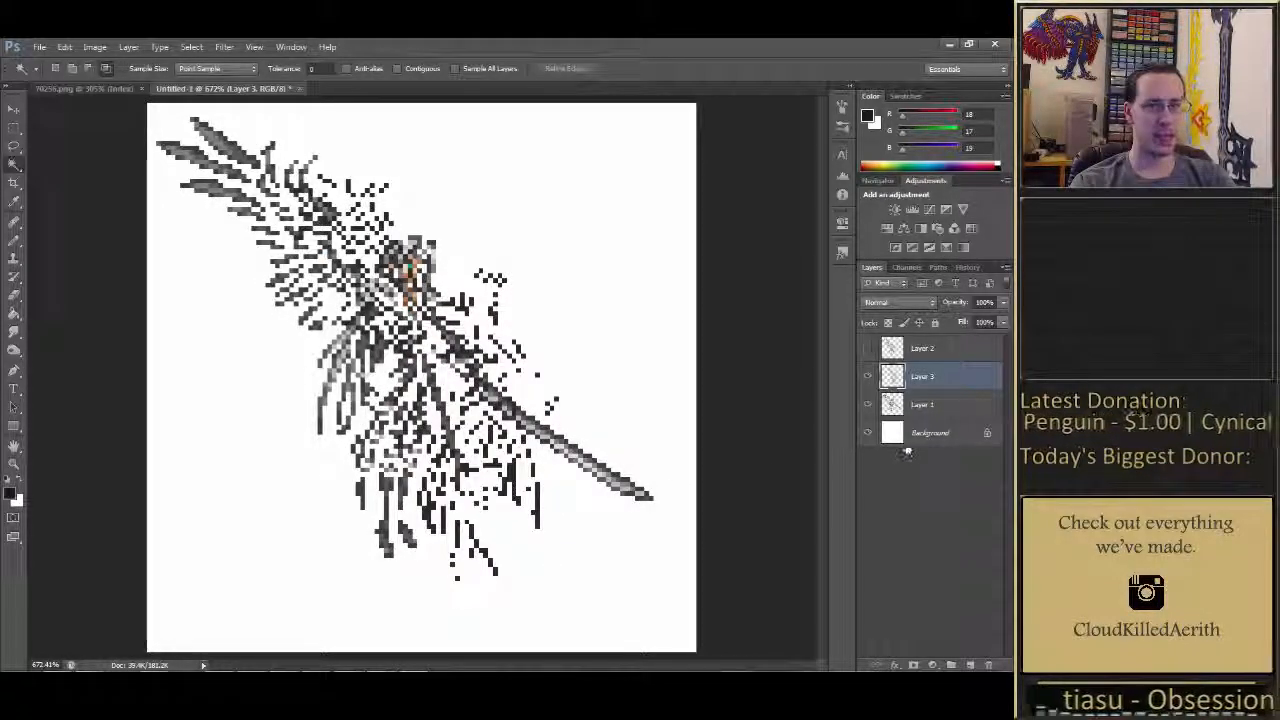
Show Layer 2 and nudge Layer 3 left and up until its pixels line up with the rest of the sprite
click(868, 349)
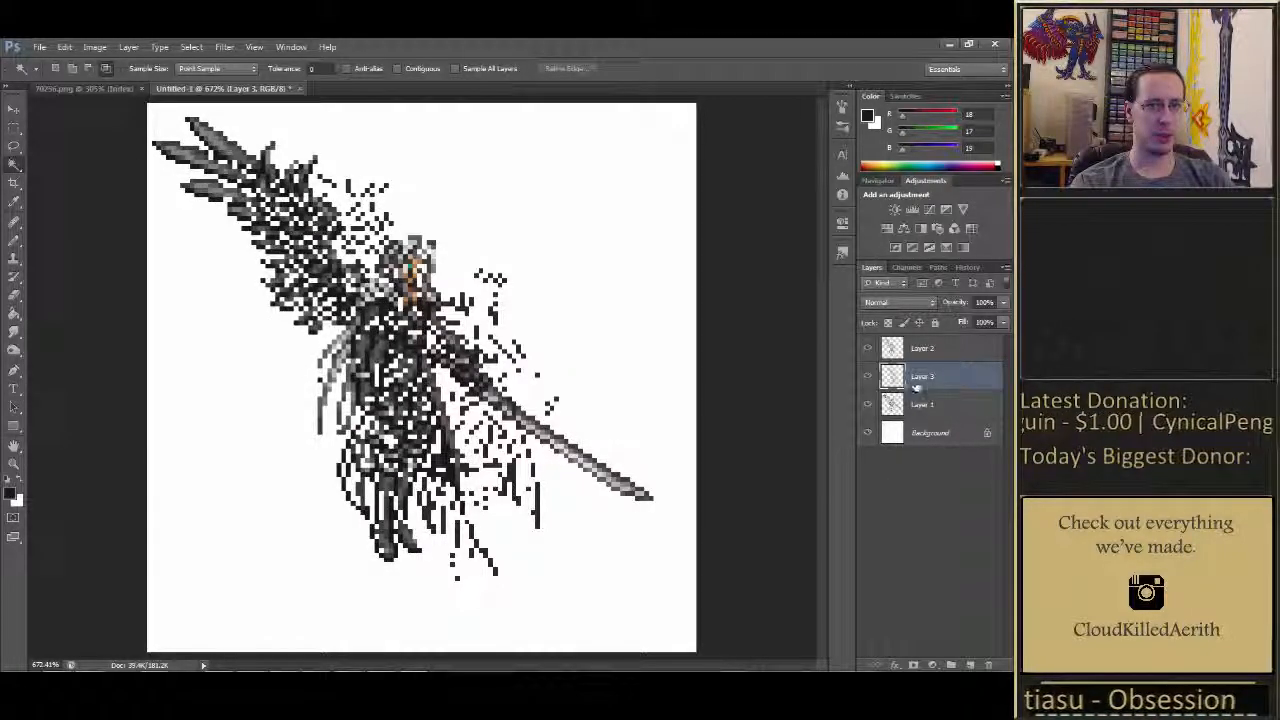
key(v)
key(Left)
key(Left)
key(Left)
key(Left)
key(Left)
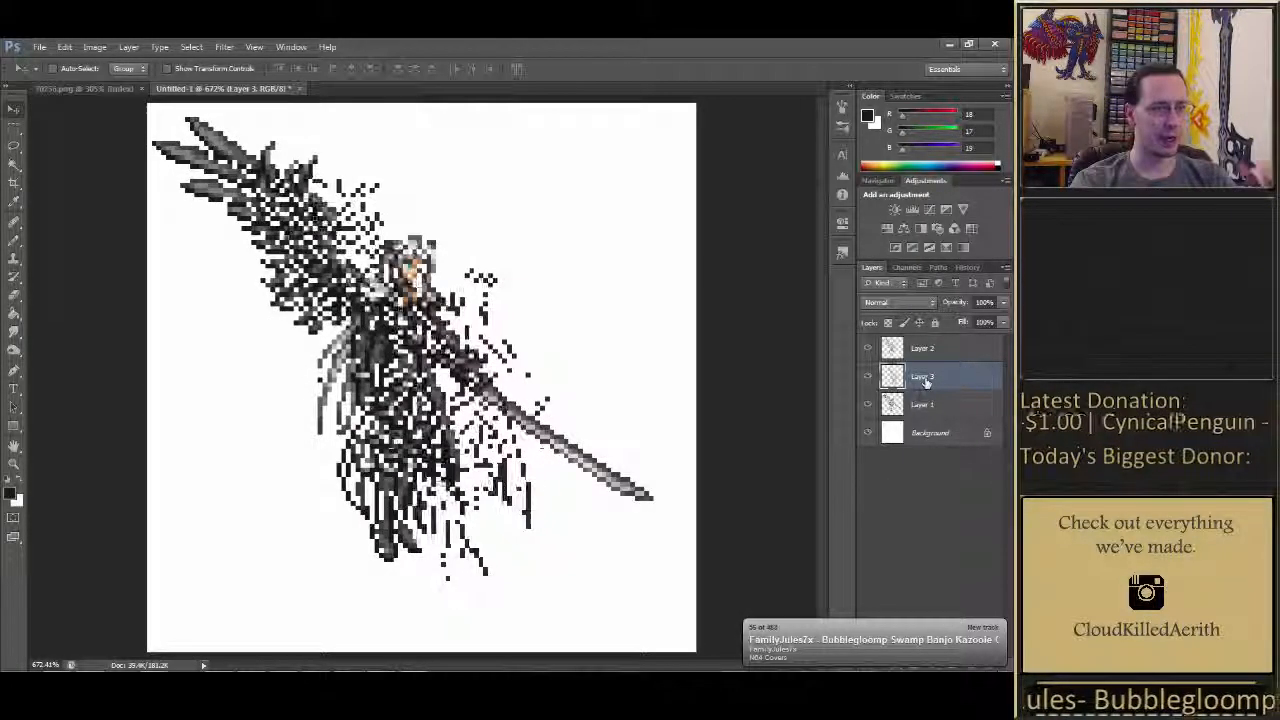
key(Up)
key(Up)
key(Up)
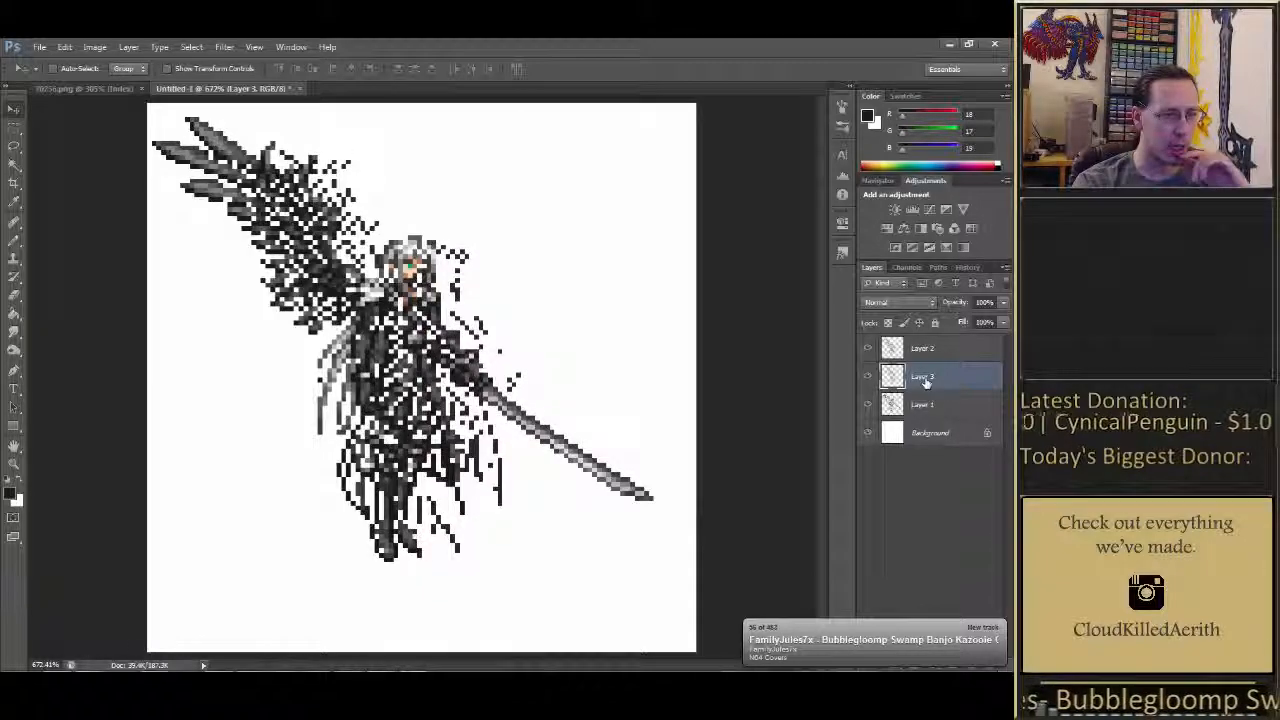
key(Left)
key(Left)
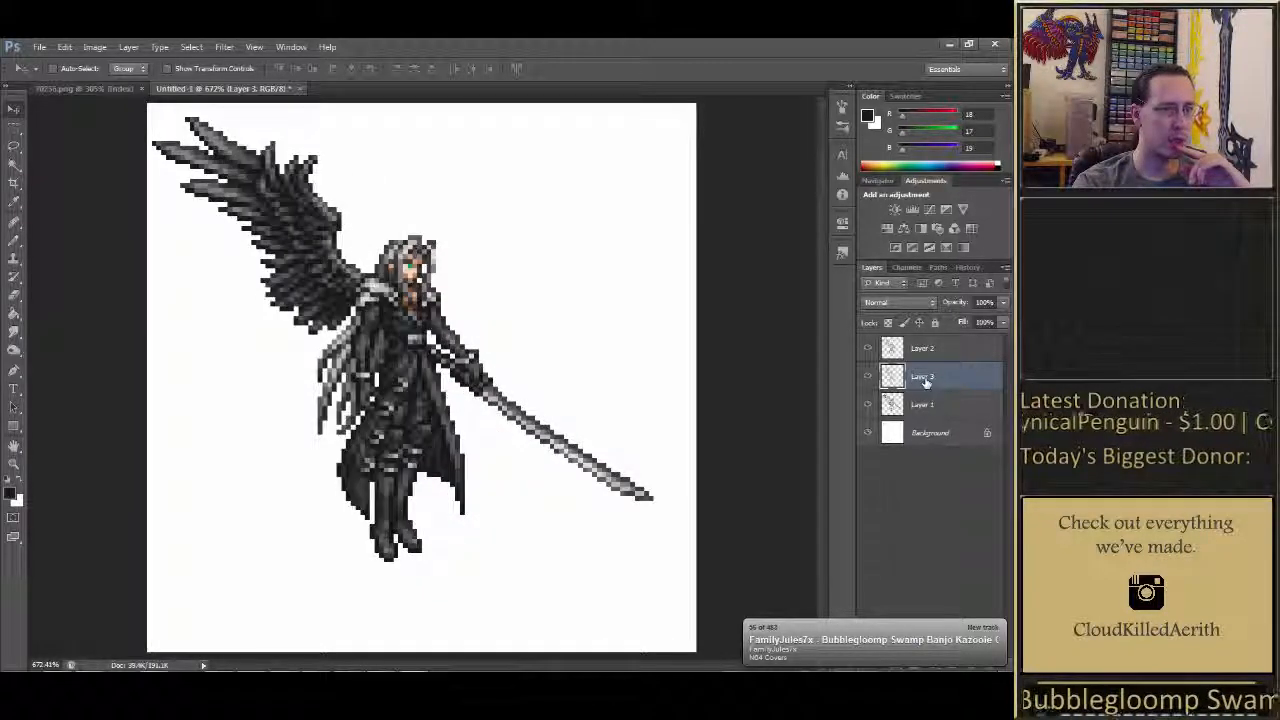
Toggle Layers 2 and 3 to check the complete sprite, leaving both layers hidden
click(867, 380)
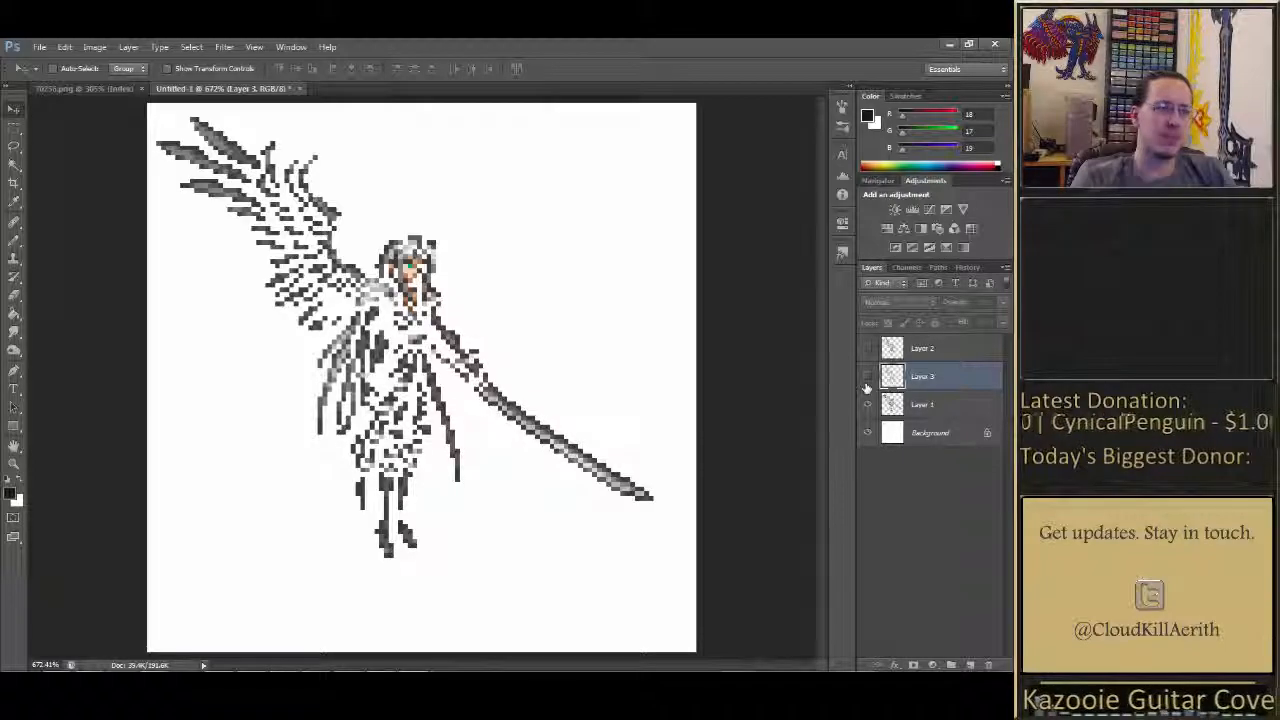
click(867, 377)
click(867, 348)
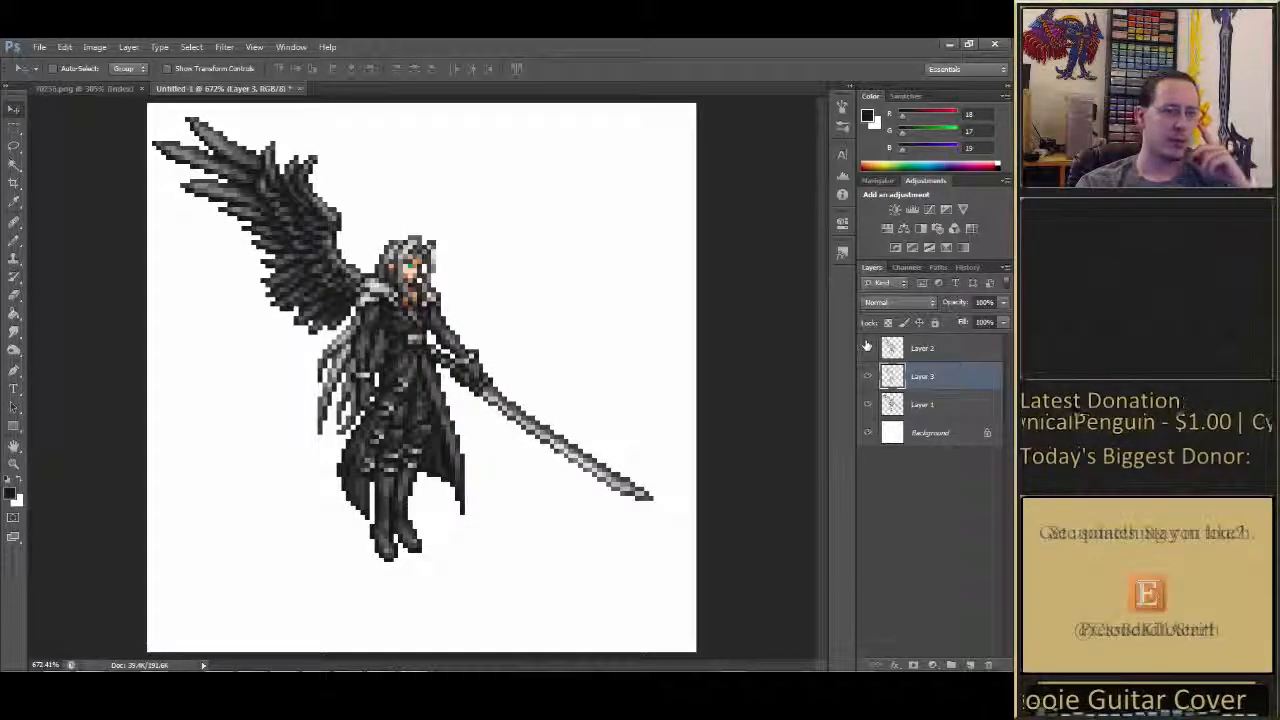
click(867, 348)
click(867, 376)
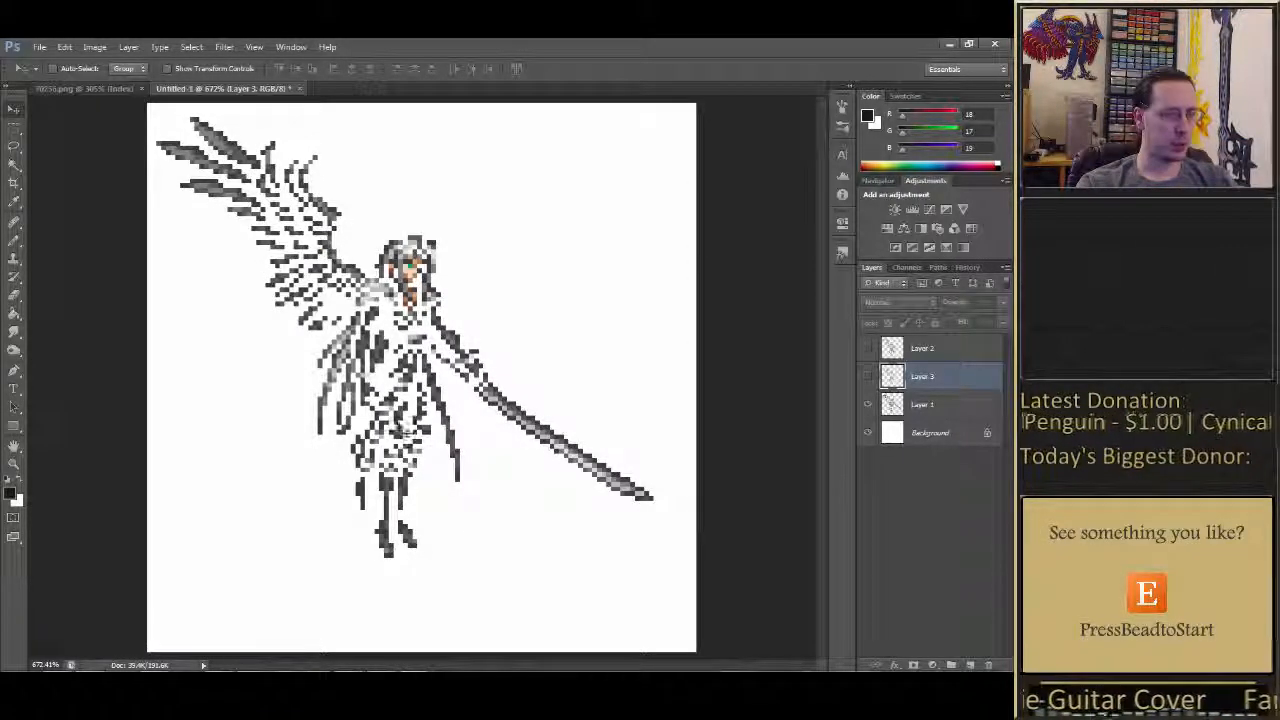
Select the darkest remaining grey on Layer 1 with the Magic Wand, and cut and paste it onto a new layer
key(w)
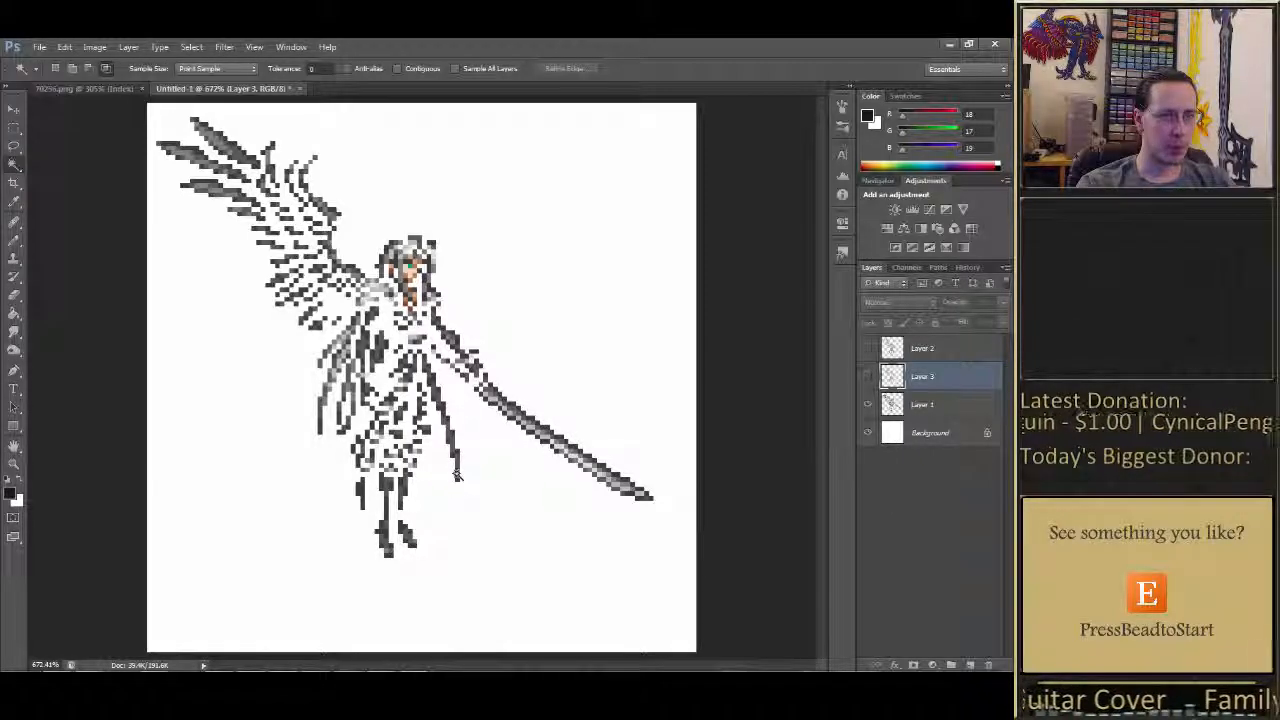
key(alt+bracketleft)
click(456, 481)
key(ctrl+x)
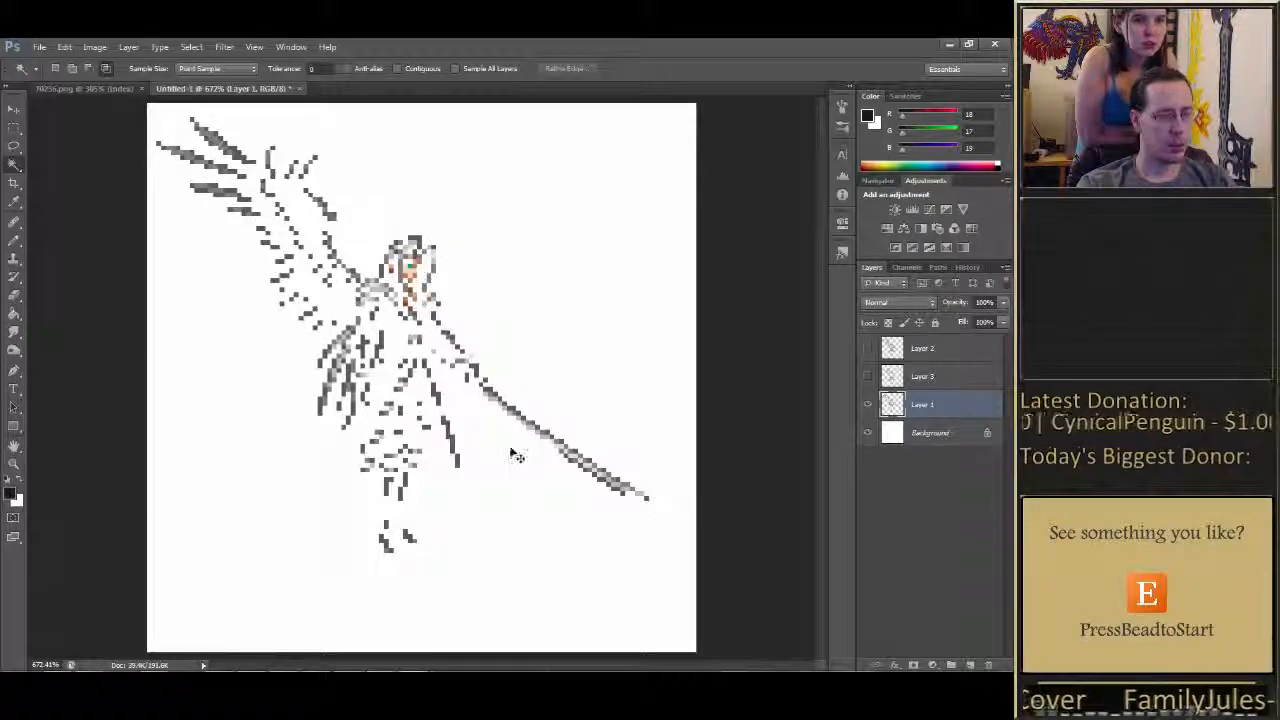
key(ctrl+v)
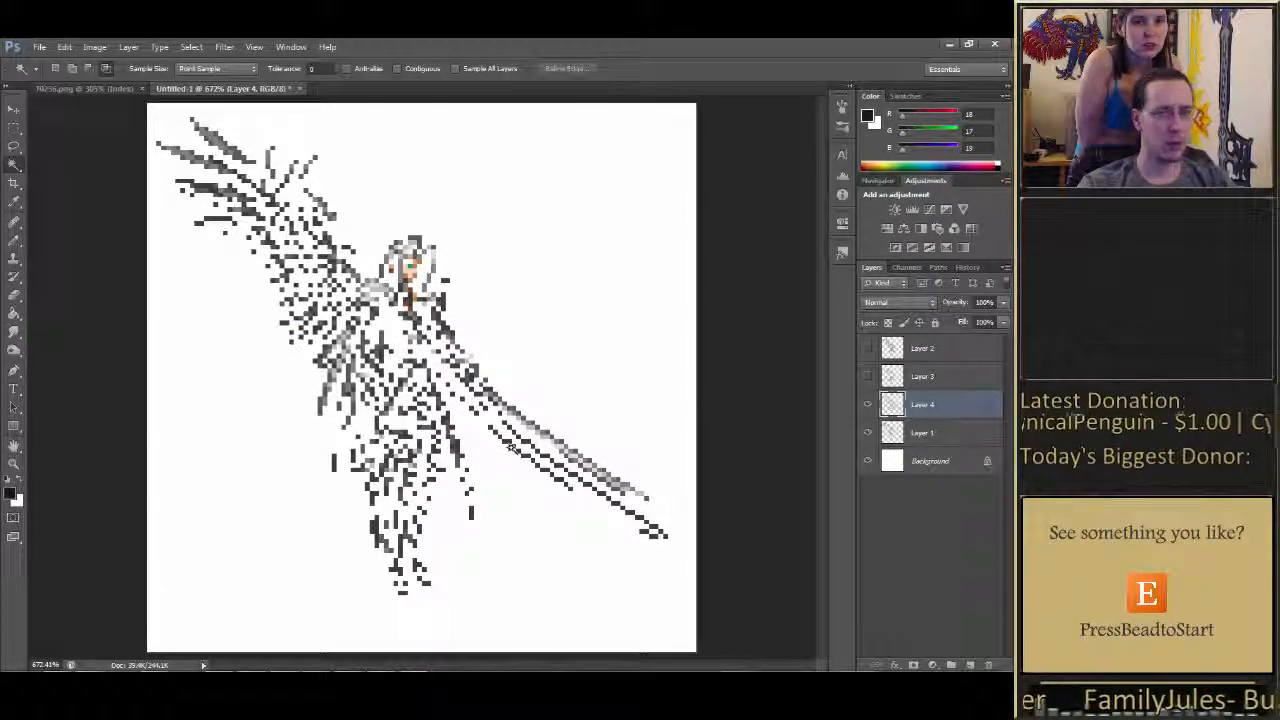
Show Layers 2 and 3 and nudge Layer 4 up and left until its pixels fit the sprite
click(870, 349)
click(868, 376)
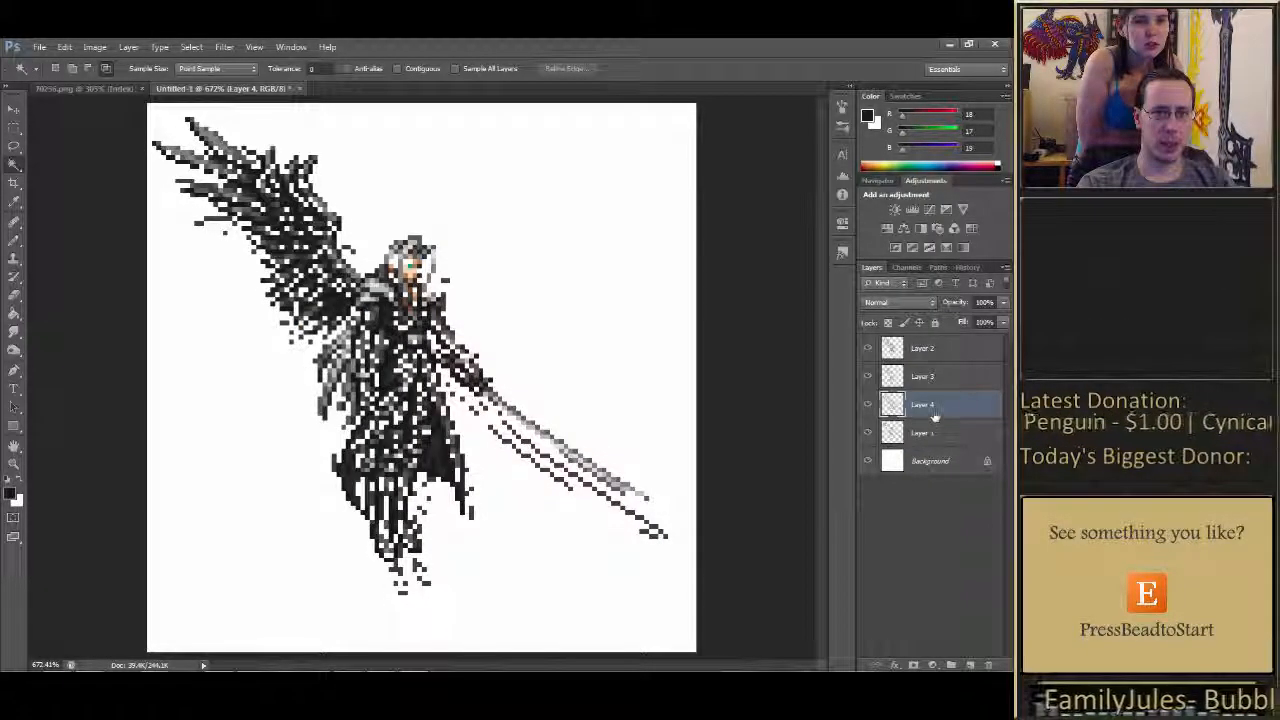
key(v)
key(Left)
key(Left)
key(Right)
key(Right)
key(Up)
key(Up)
key(Up)
key(Up)
key(Left)
key(Up)
key(Up)
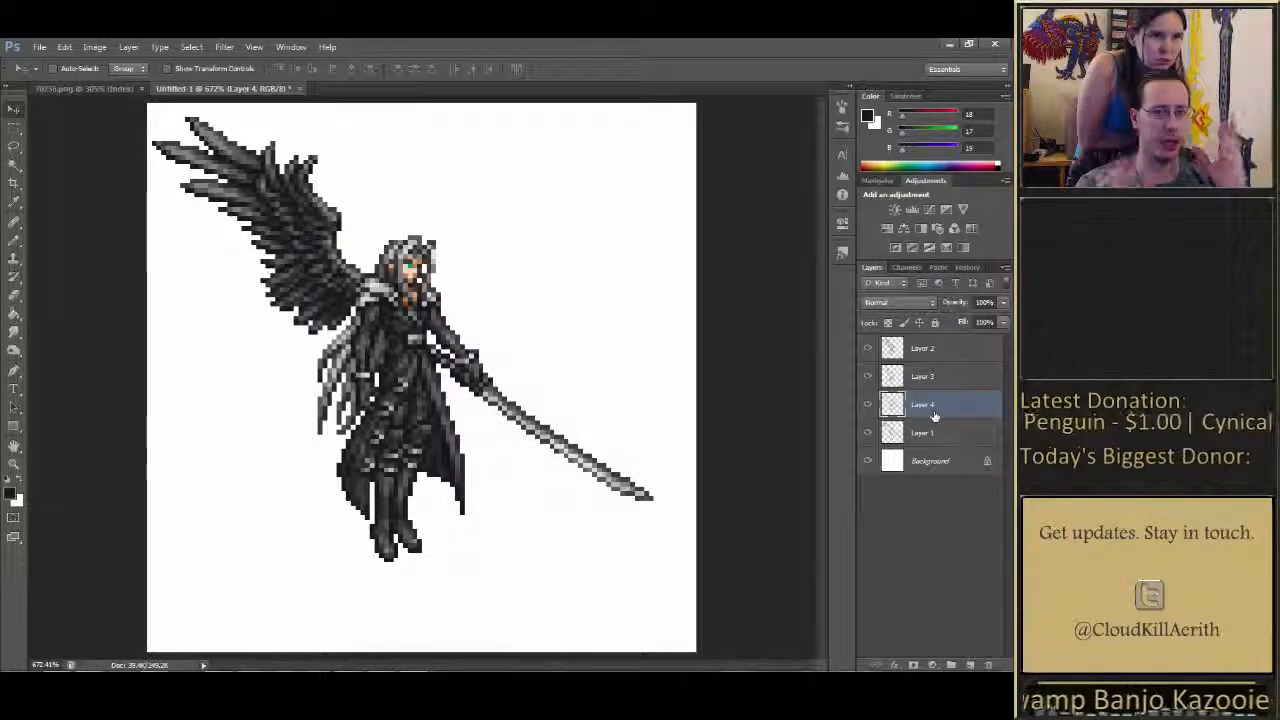
Hide Layers 2, 3 and 4, and move the next grey shade from Layer 1 onto a new layer with the Magic Wand
click(922, 432)
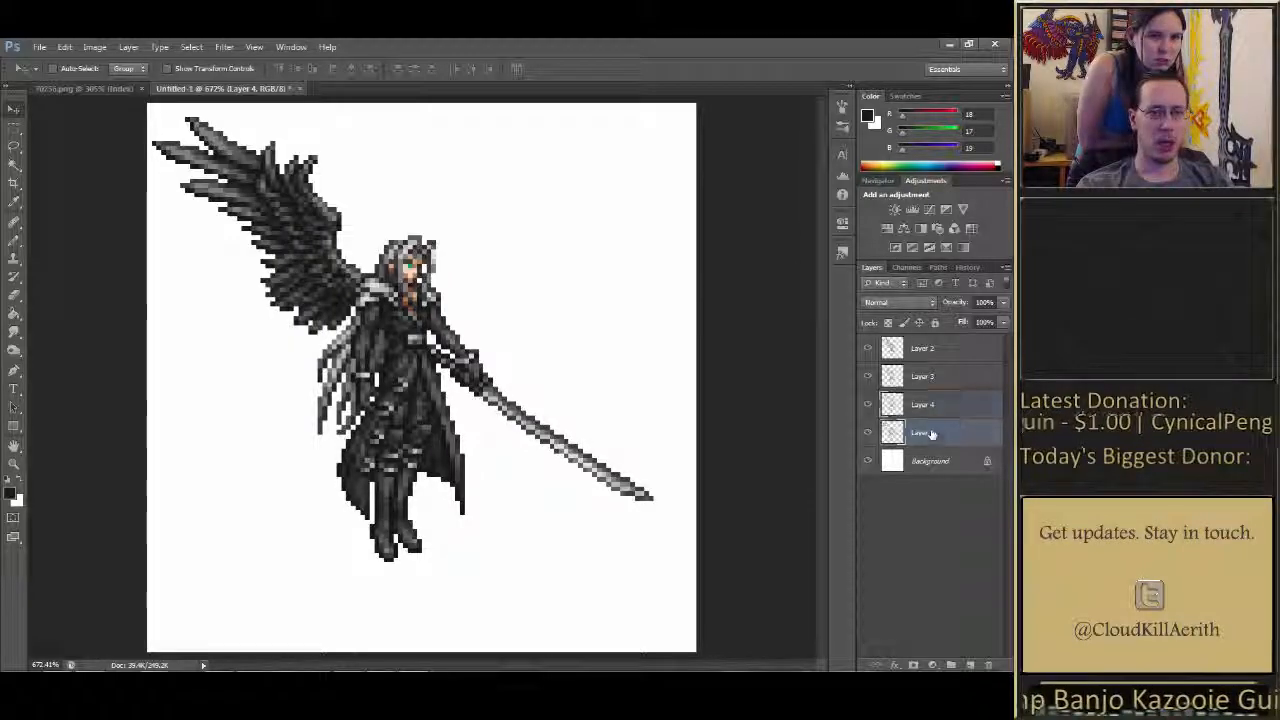
click(867, 404)
click(867, 376)
click(868, 348)
click(868, 348)
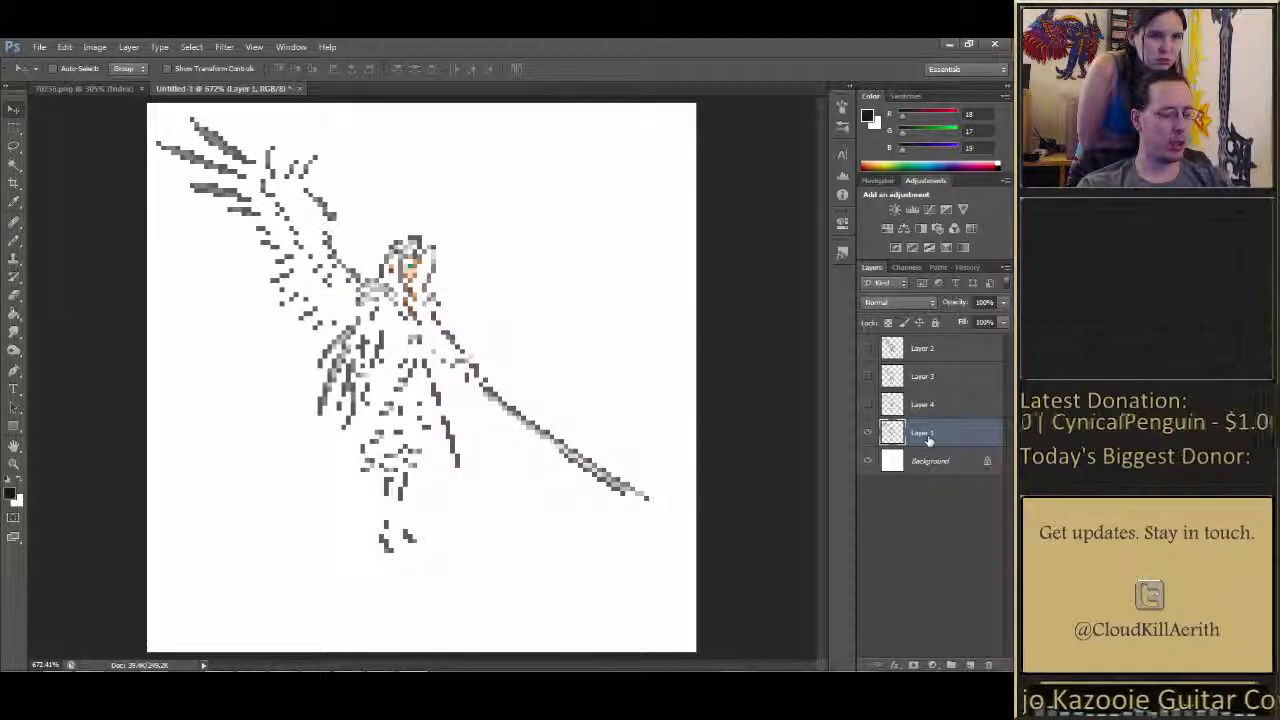
key(w)
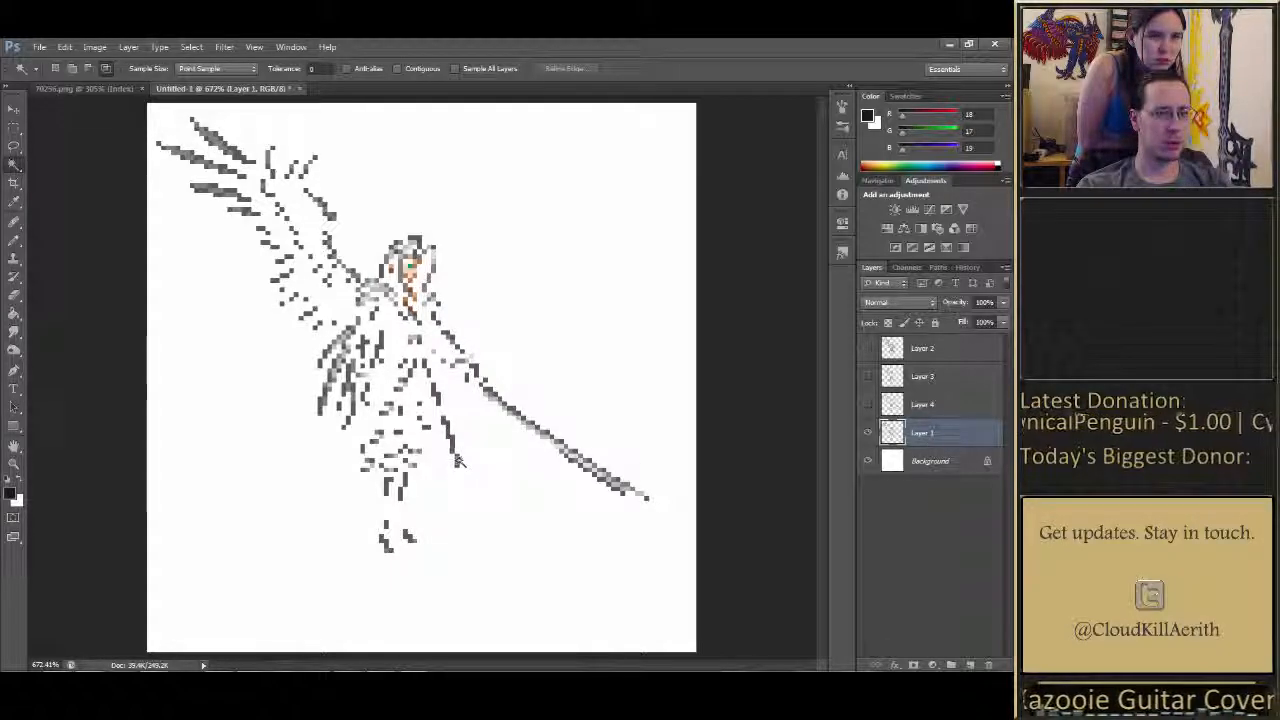
key(ctrl+v)
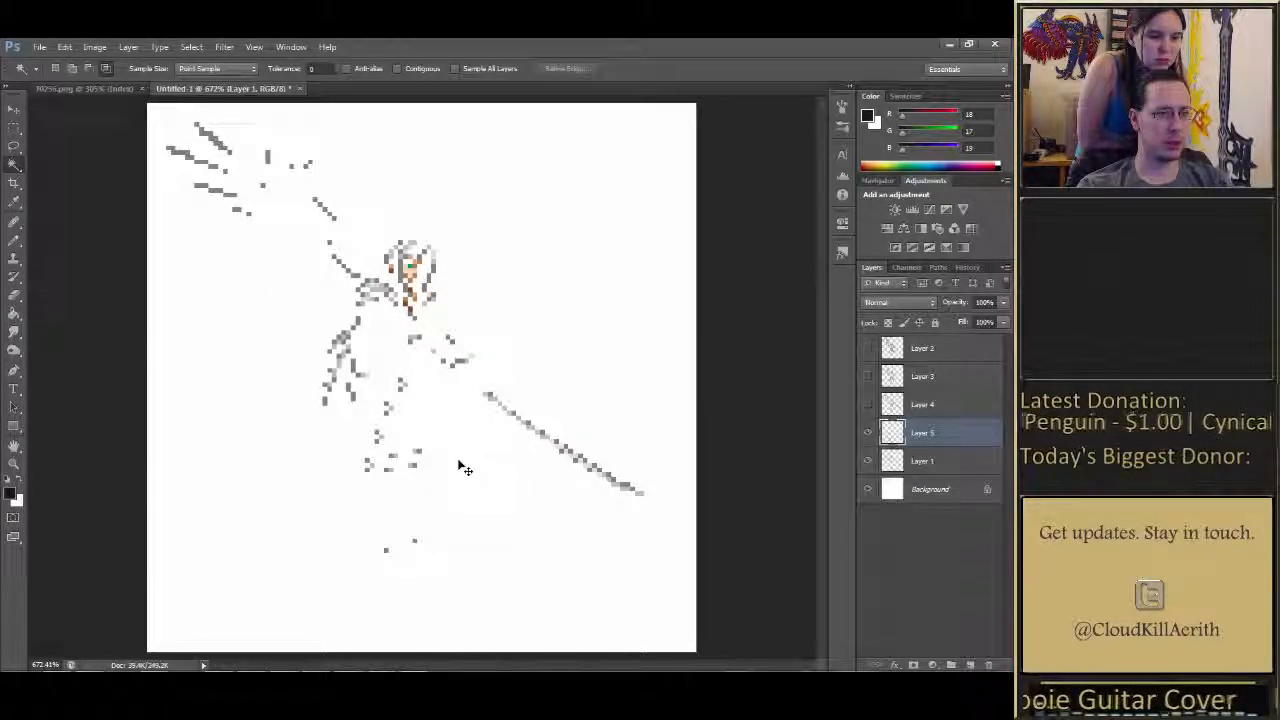
Show Layers 2, 3 and 4 and nudge Layer 5 left and up until its pixels fit the sprite
click(868, 404)
click(868, 376)
click(868, 348)
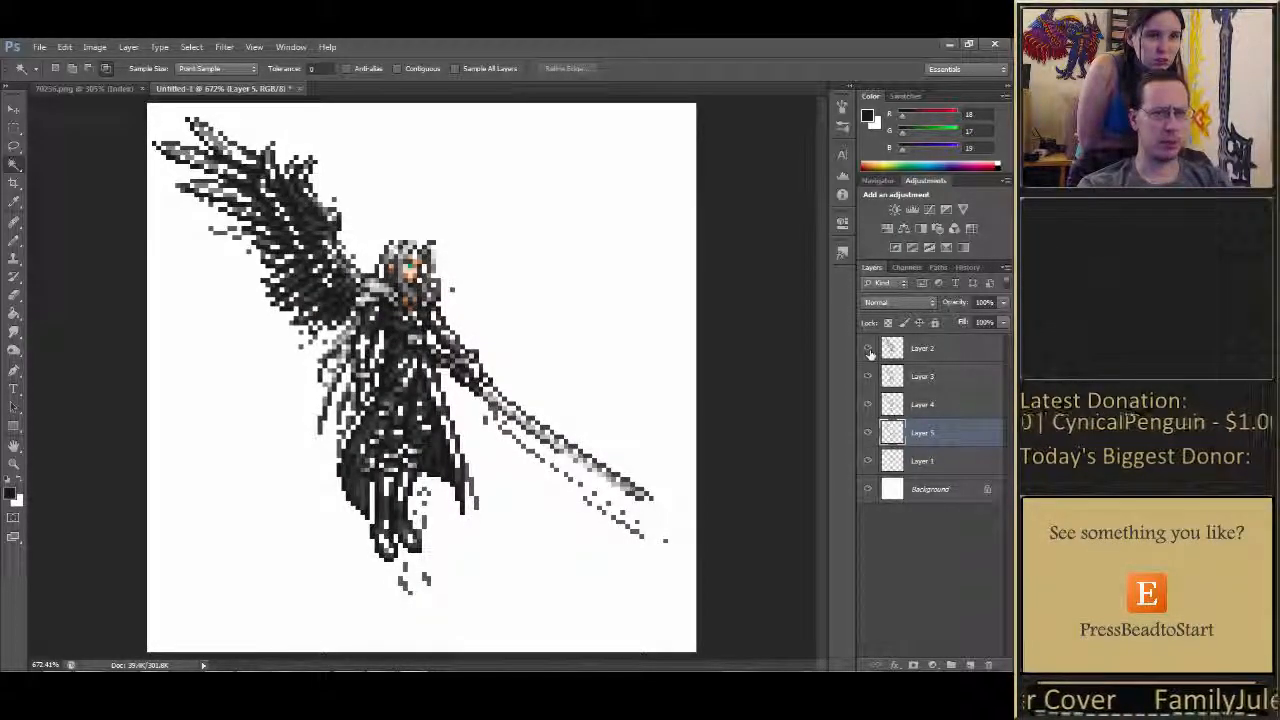
key(v)
key(Left)
key(Left)
key(Left)
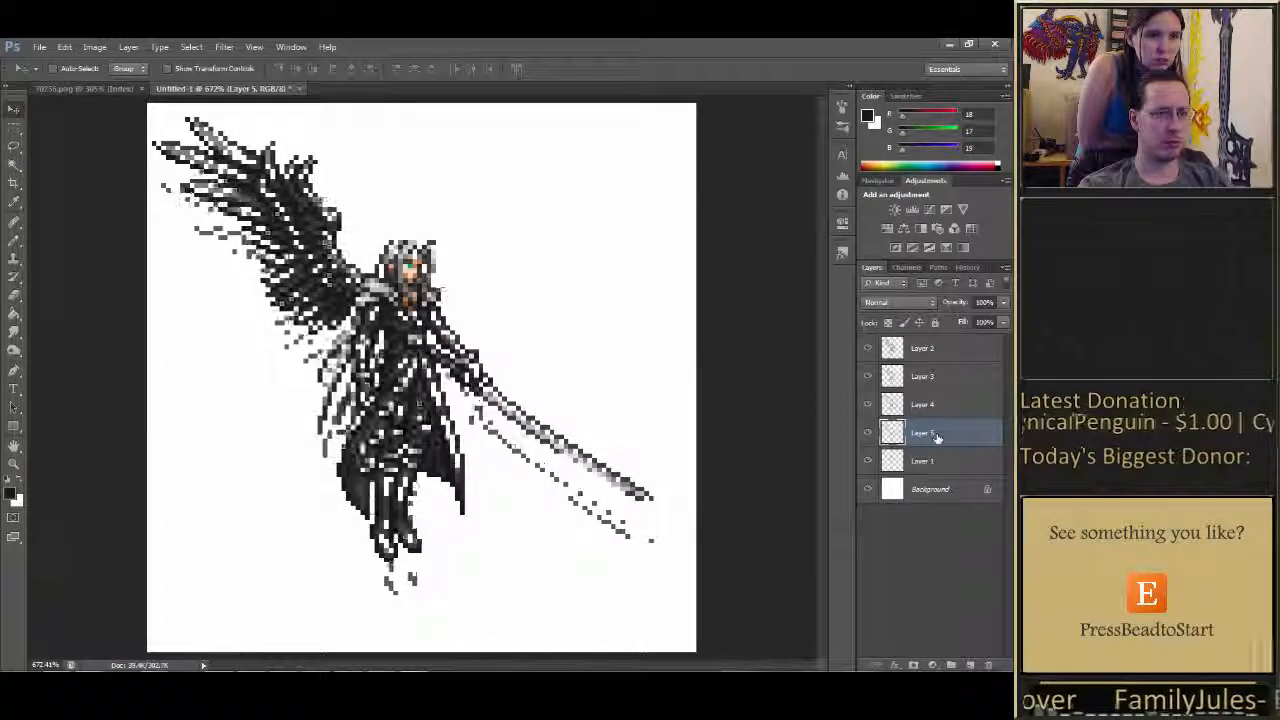
key(Up)
key(Up)
key(Up)
key(Up)
key(Up)
key(Up)
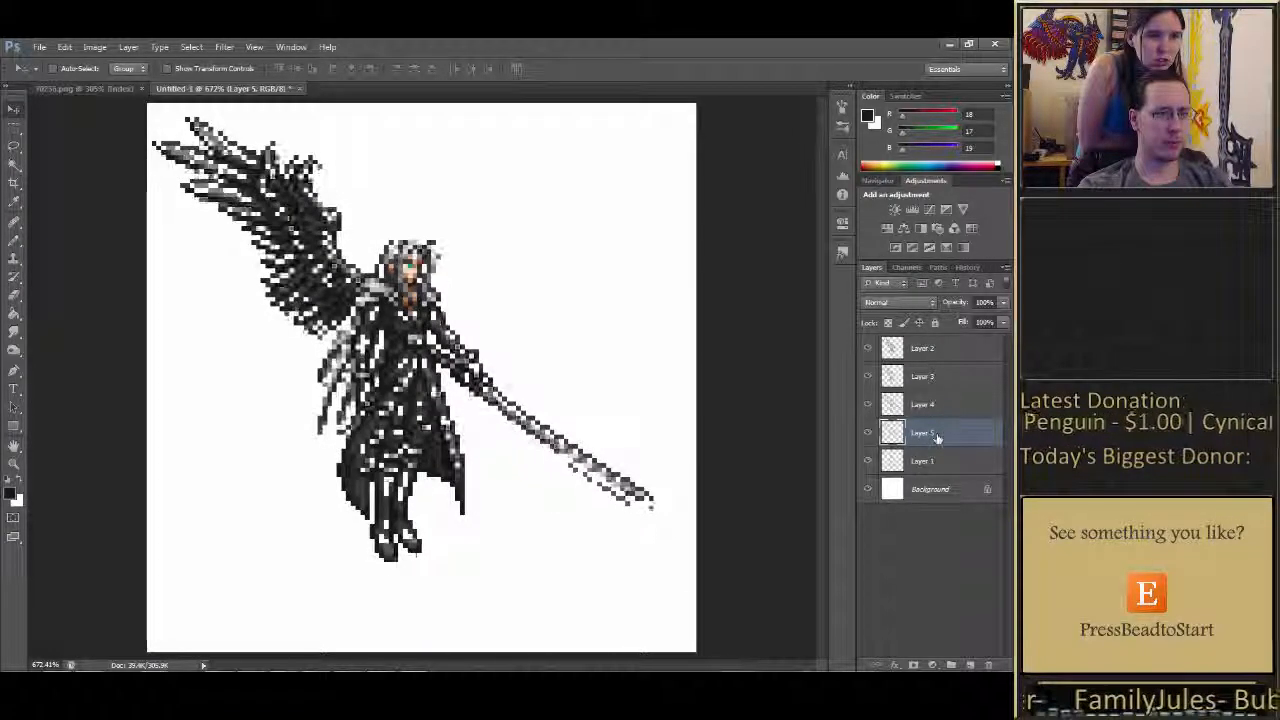
key(Up)
key(Up)
key(Down)
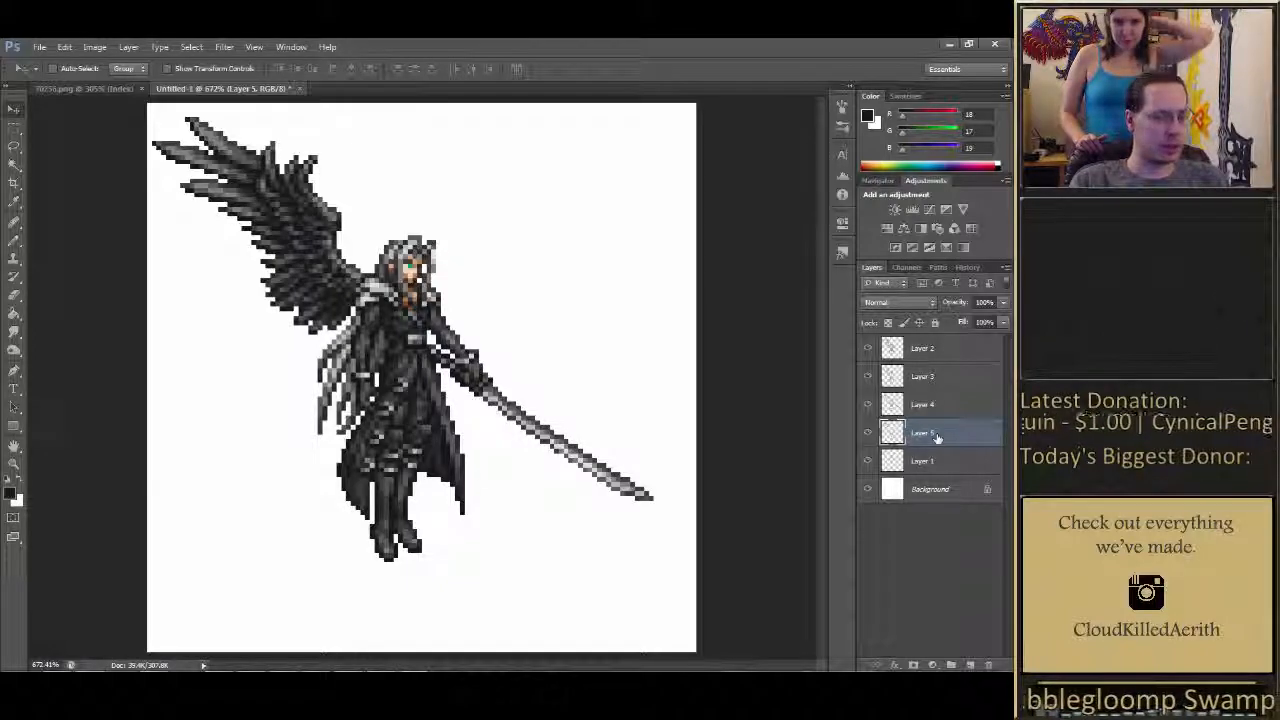
Hide Layers 2 to 5, move the darkest remaining grey from Layer 1 onto a new layer with the Magic Wand, and show the layers again
click(867, 432)
click(867, 377)
click(868, 353)
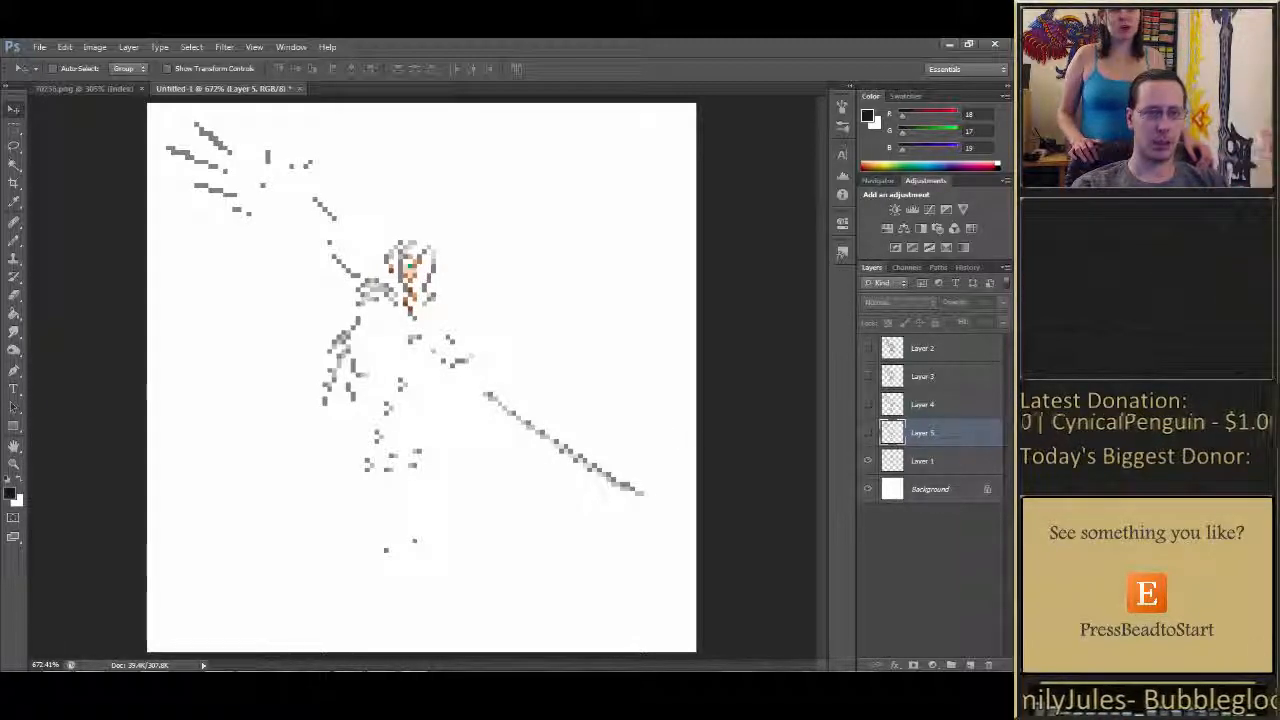
mouse_move(868, 435)
mouse_down()
mouse_move(868, 348)
mouse_move(868, 434)
mouse_up()
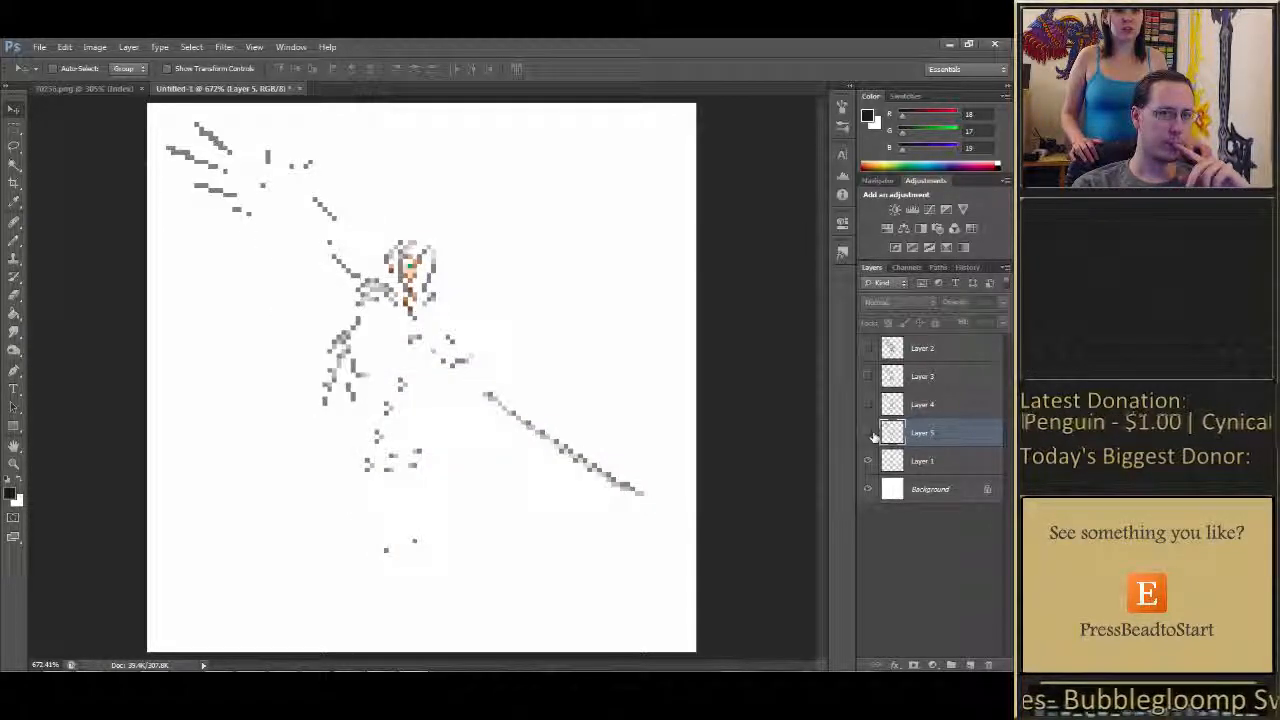
key(w)
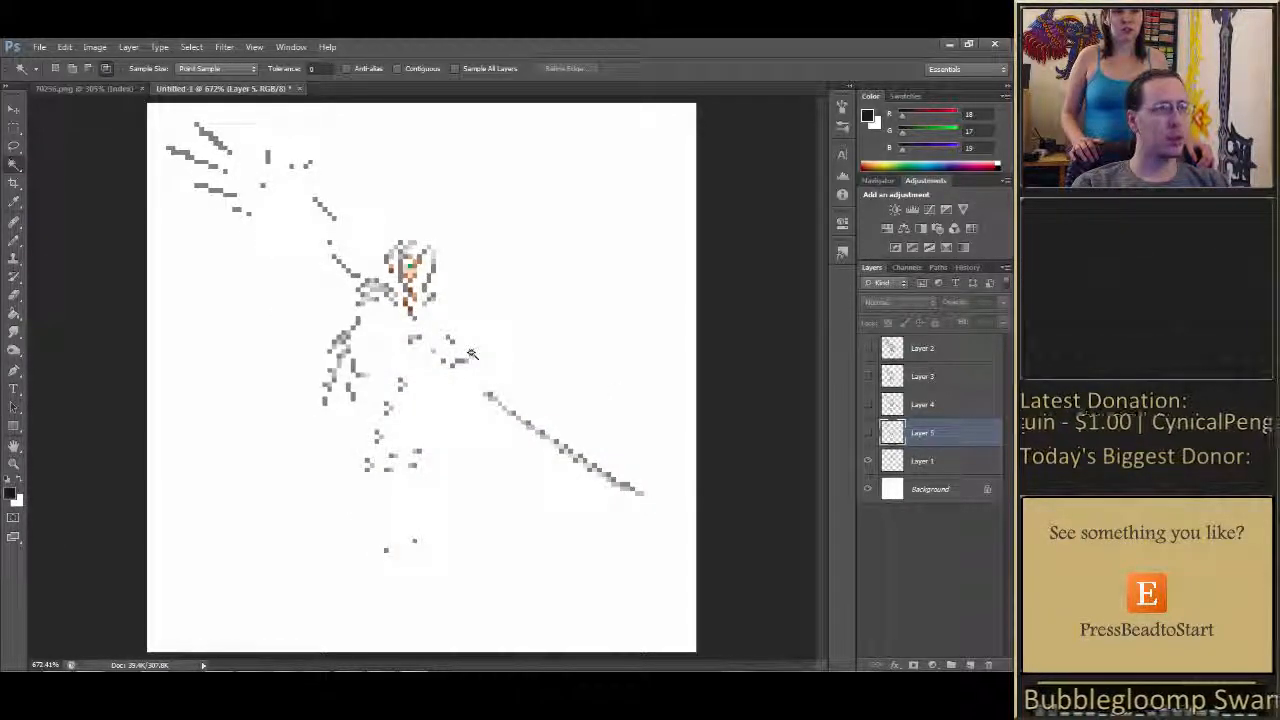
click(881, 455)
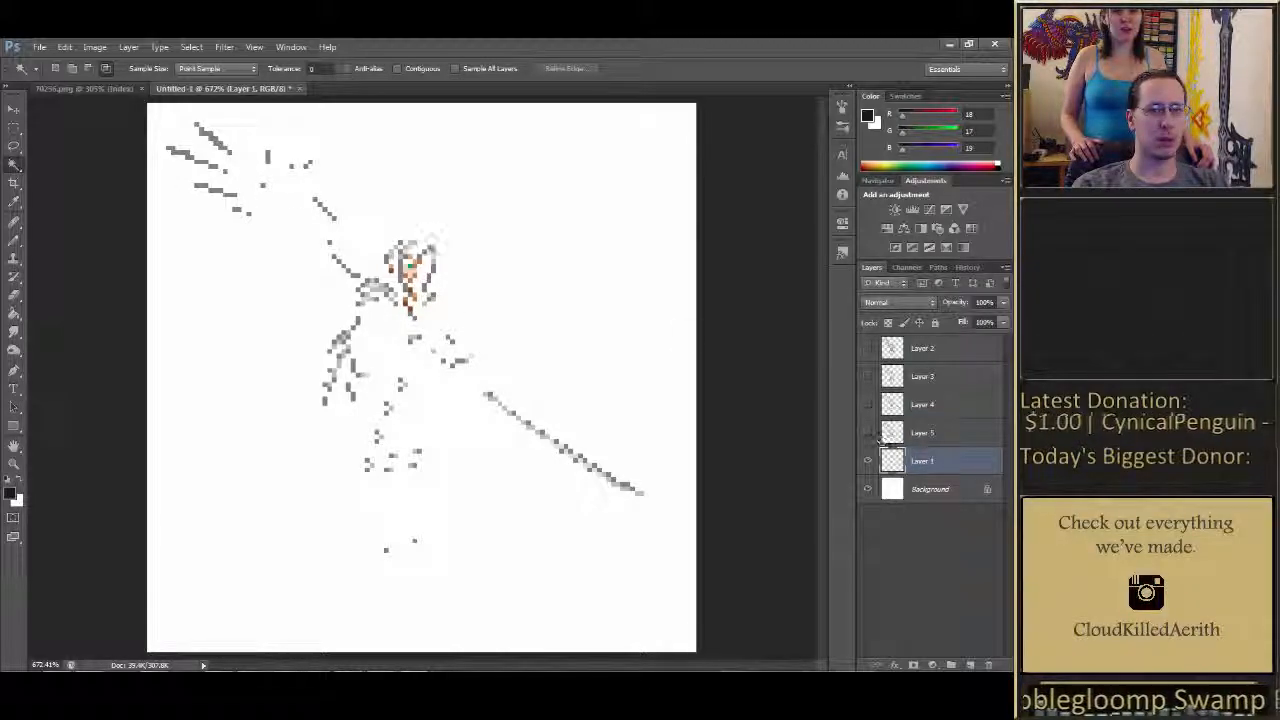
click(211, 133)
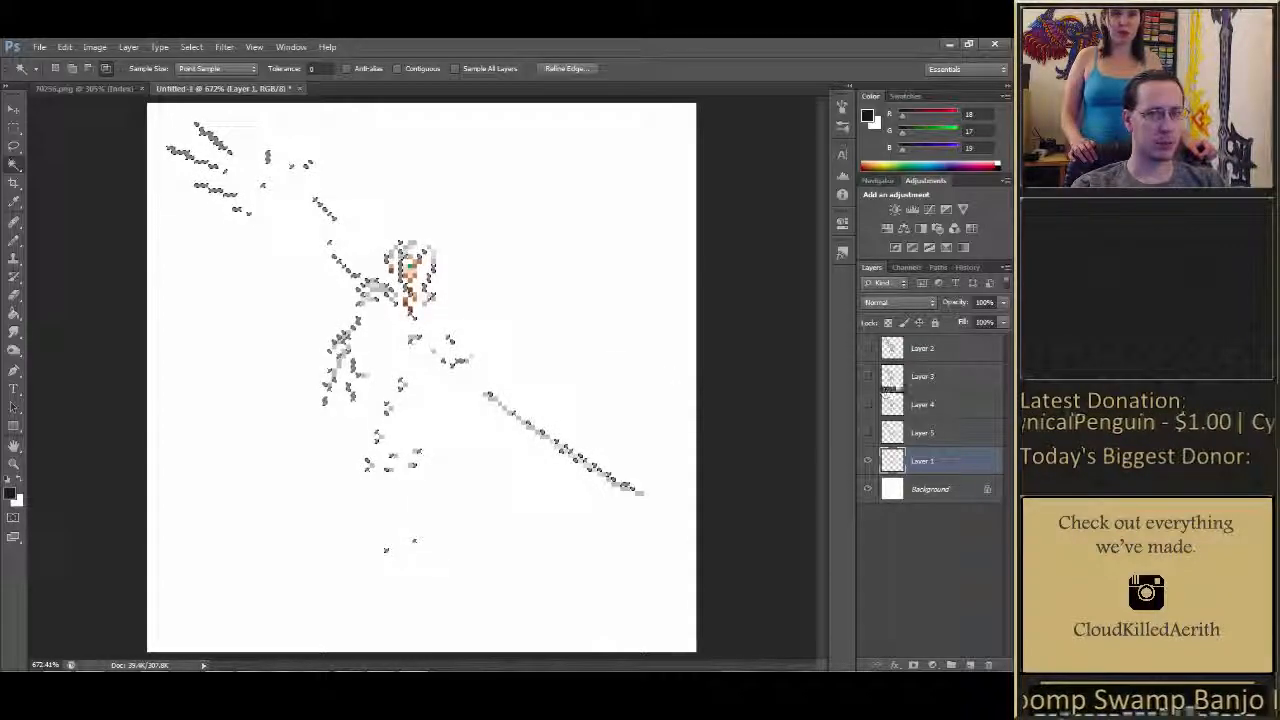
drag(867, 347, 869, 435)
key(ctrl+j)
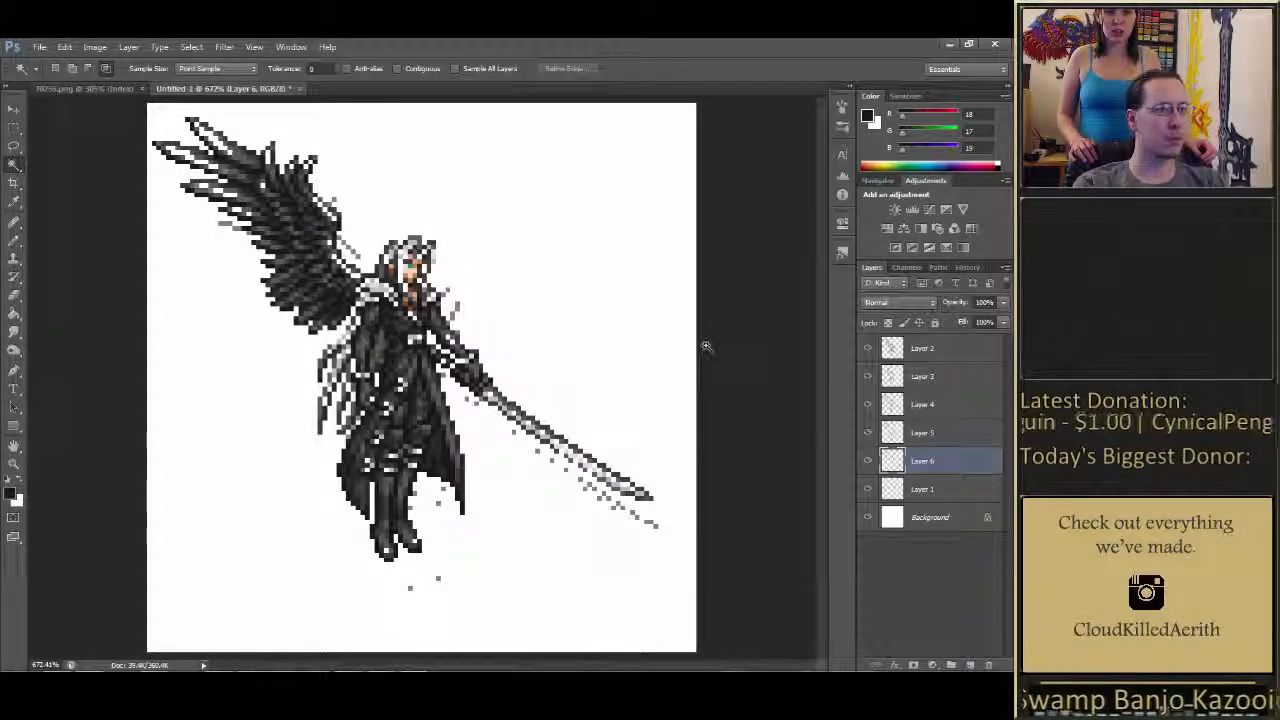
Nudge Layer 6 left and up until its grey pixels fit the wing, coat and sword
key(v)
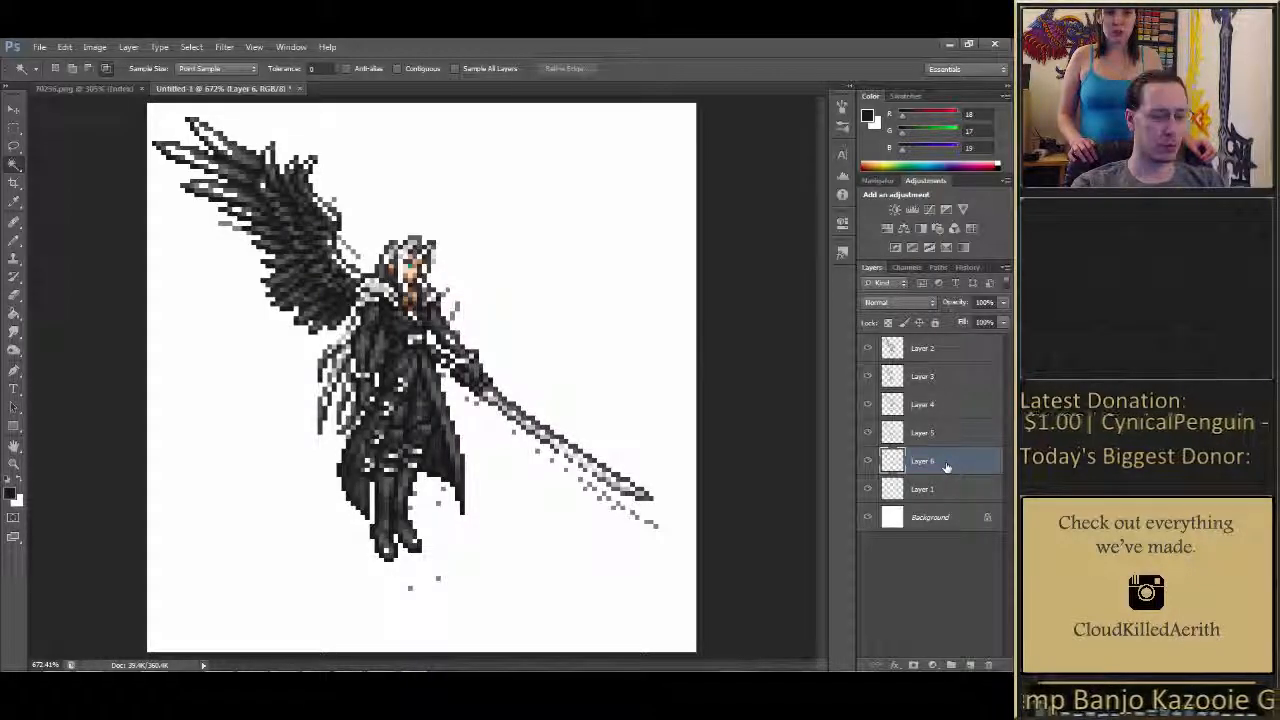
key(Left)
key(Left)
key(Left)
key(Left)
key(Left)
key(Up)
key(Up)
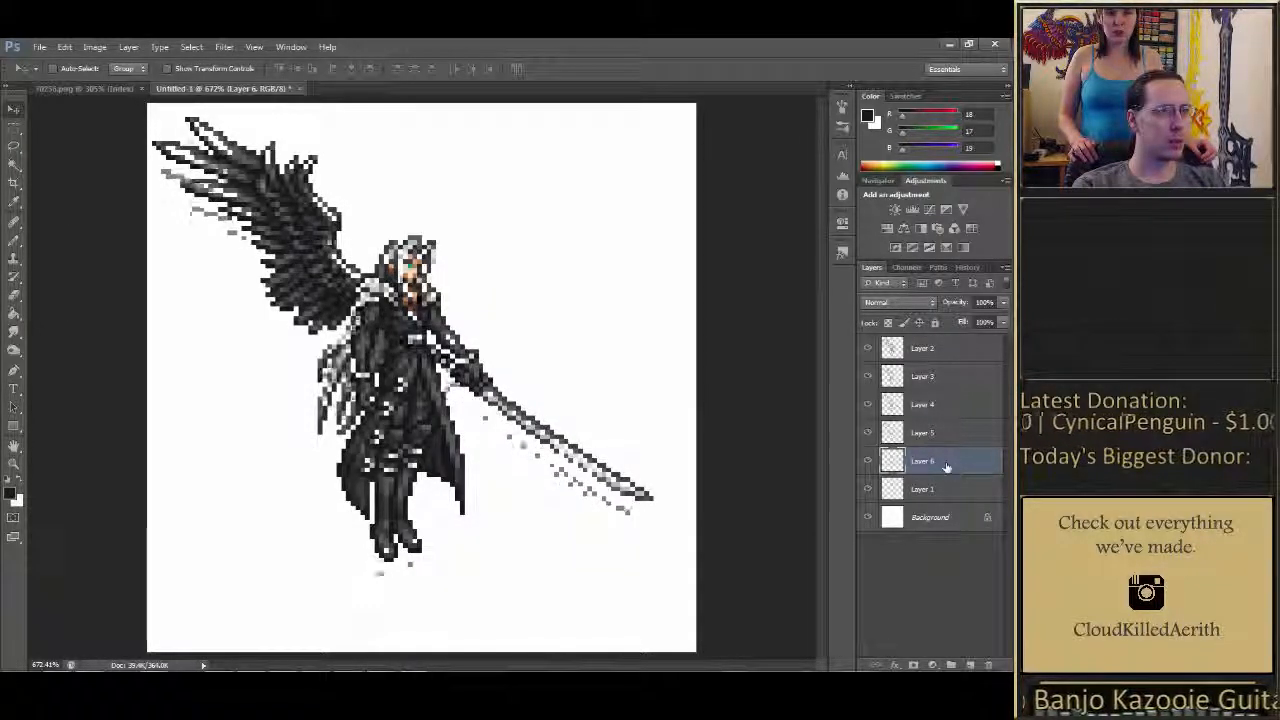
key(Up)
key(Up)
key(Up)
key(Up)
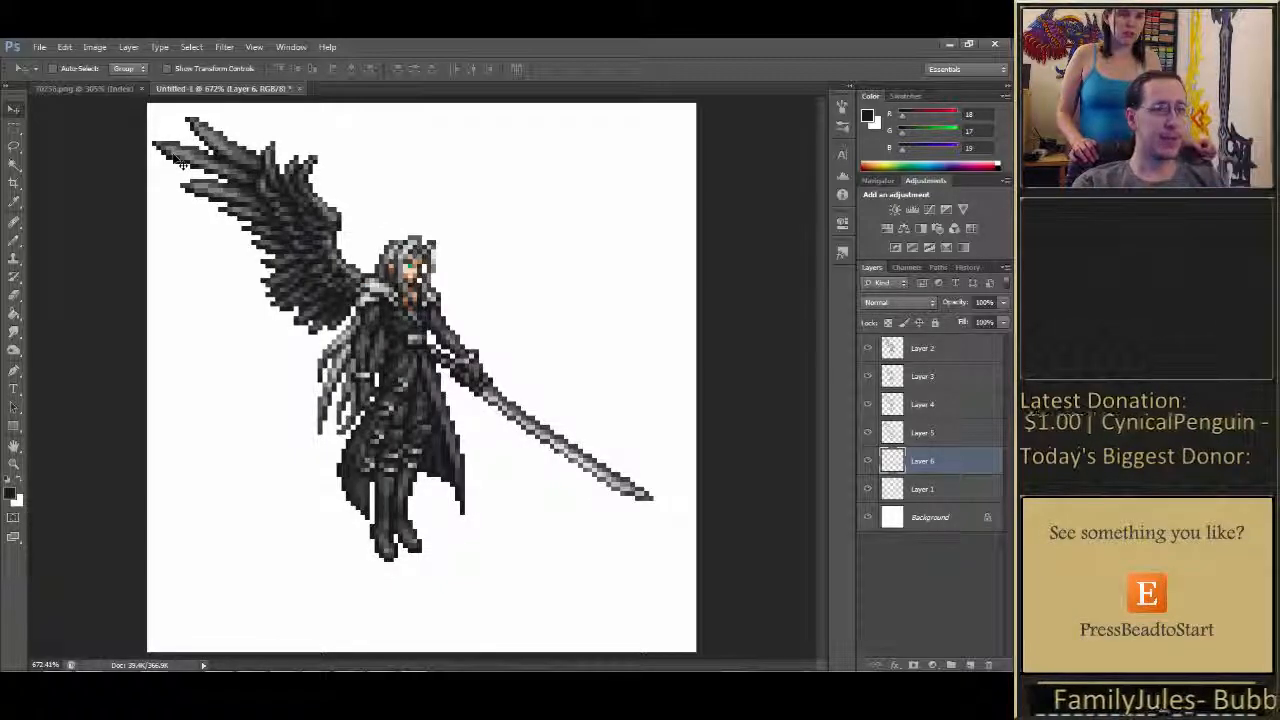
Hide Layers 2 to 6, cut the next lighter grey from Layer 1 with the Magic Wand, and paste it onto a new layer with the others shown
click(868, 459)
drag(868, 432, 869, 347)
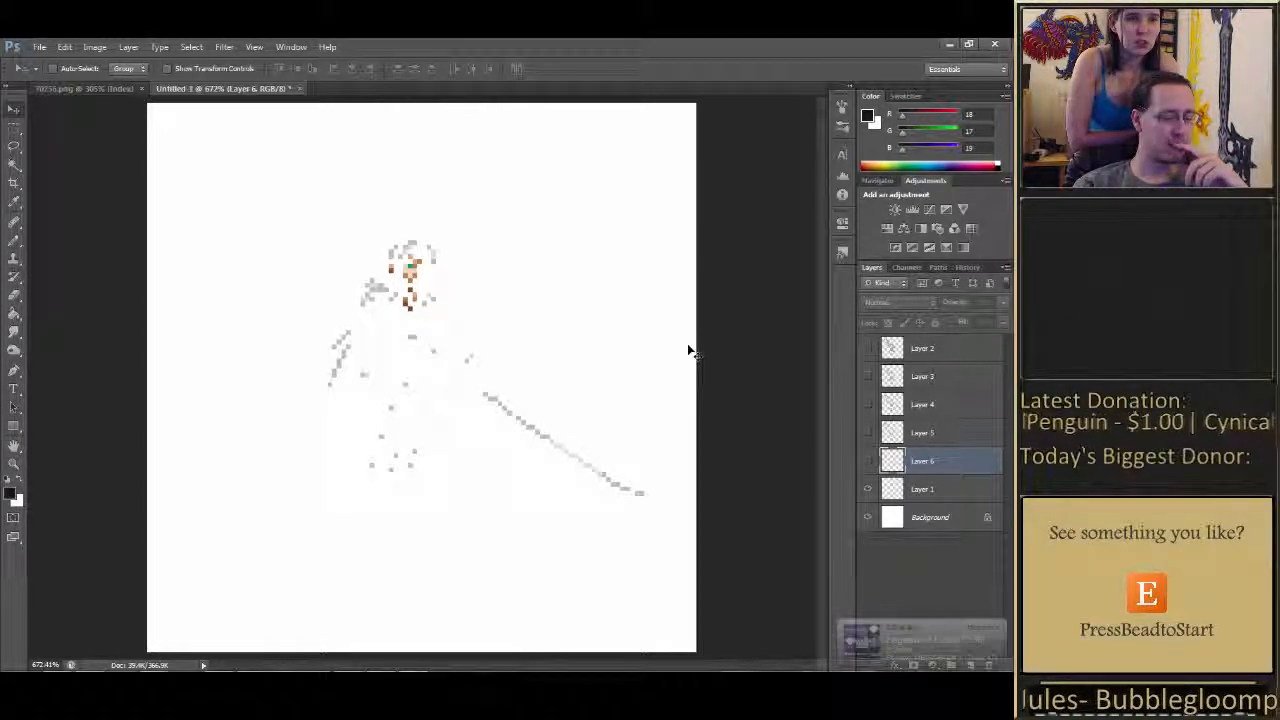
key(w)
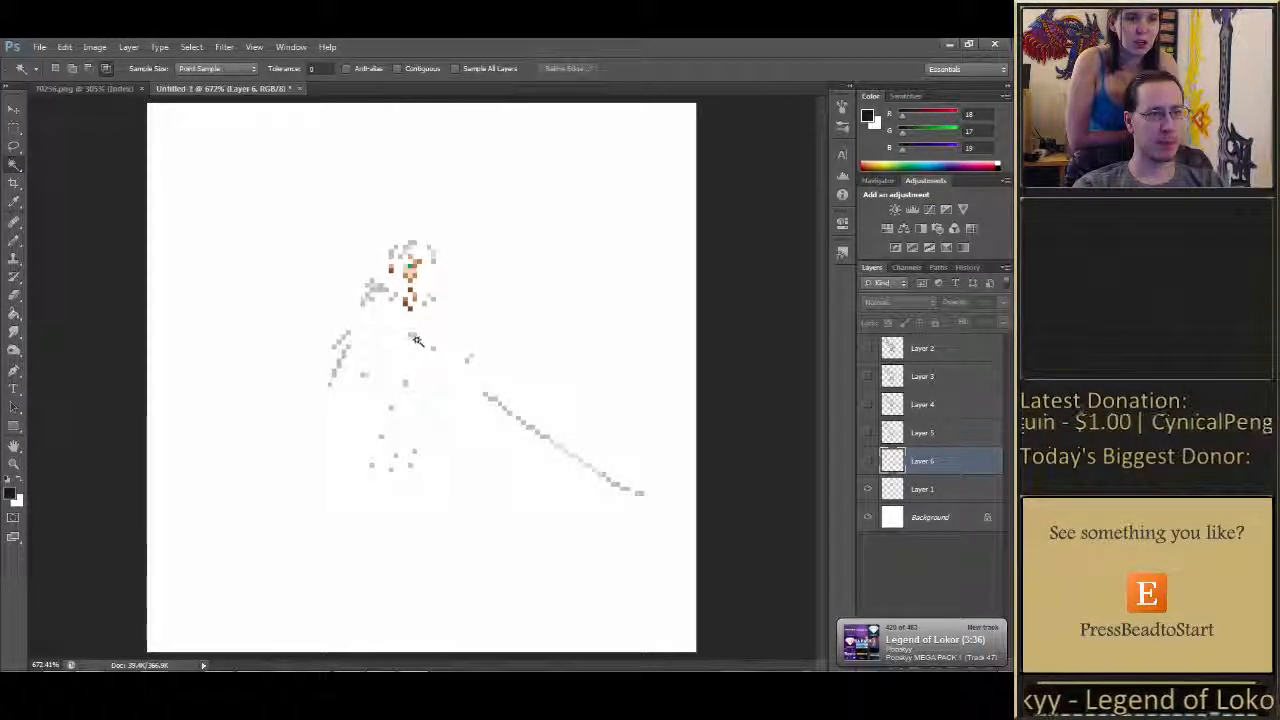
click(412, 338)
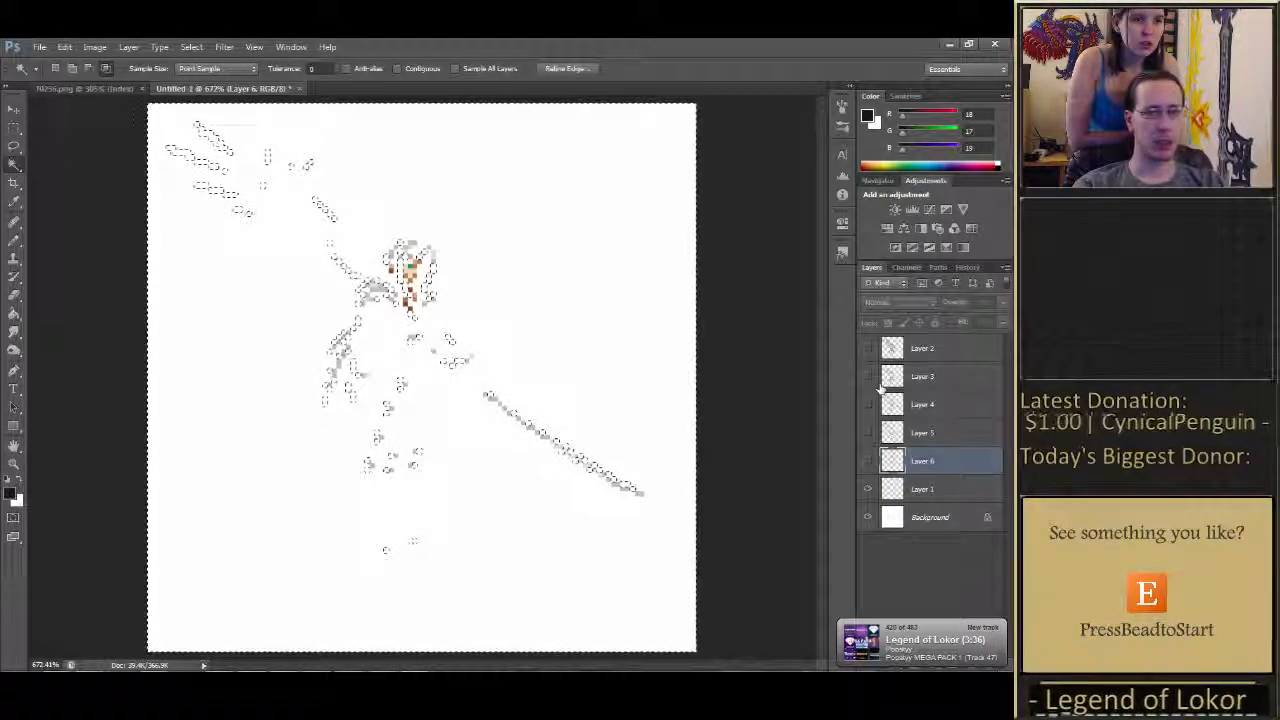
click(927, 491)
key(ctrl+d)
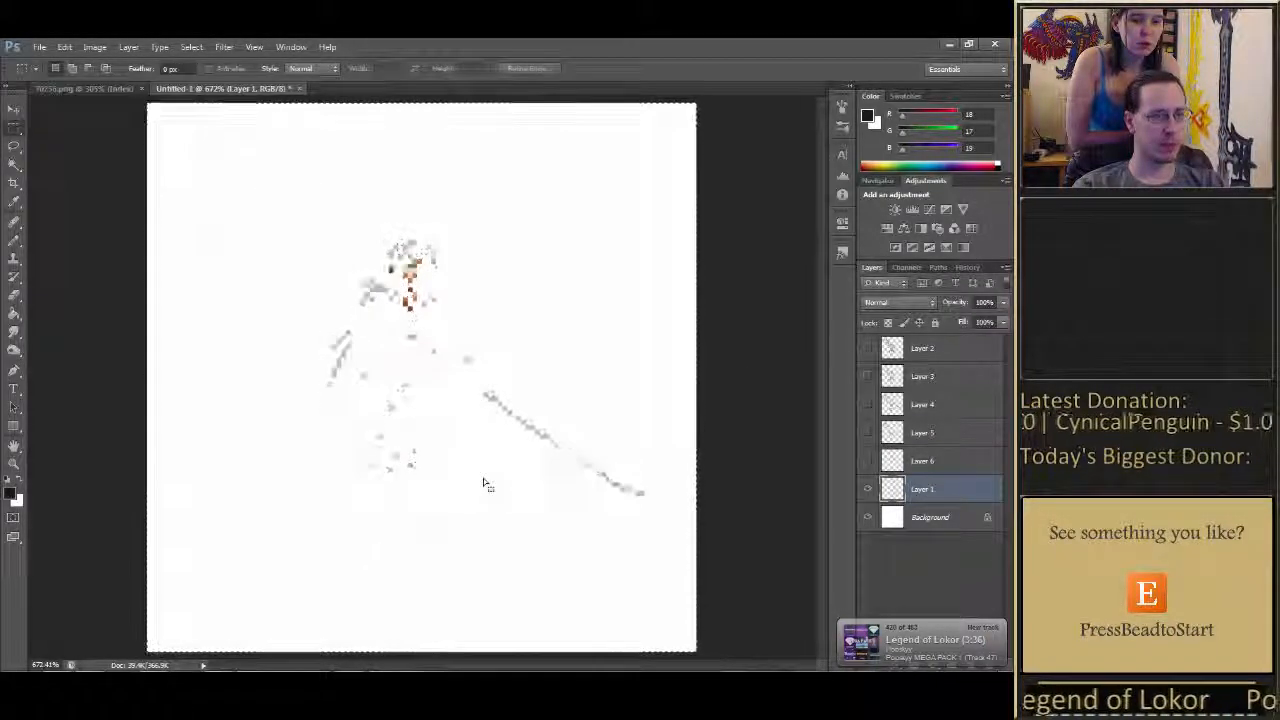
click(414, 340)
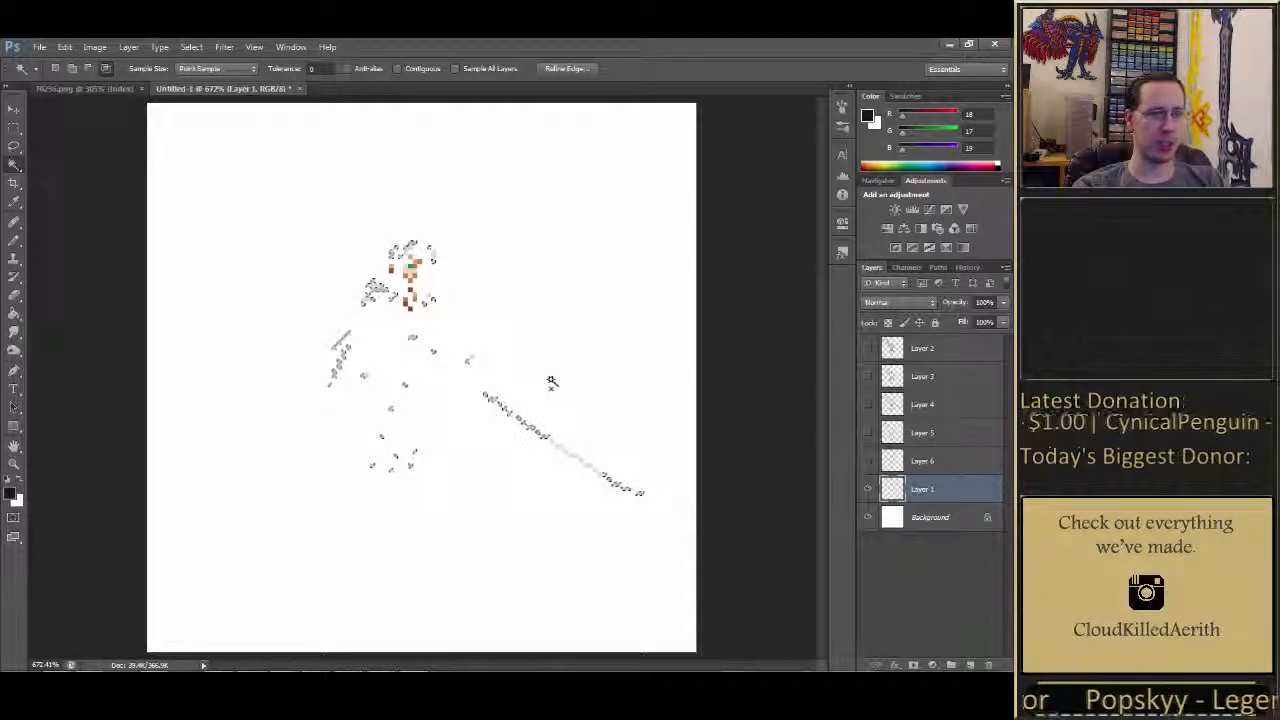
drag(867, 460, 871, 372)
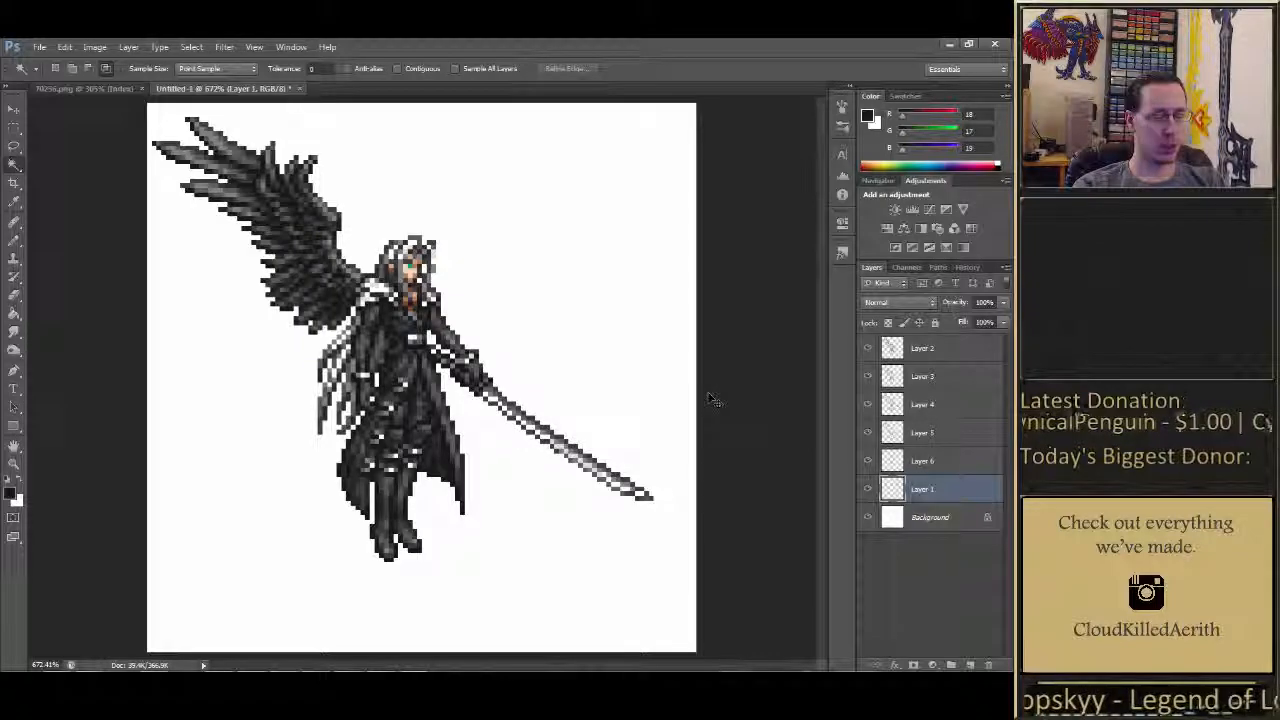
key(ctrl+v)
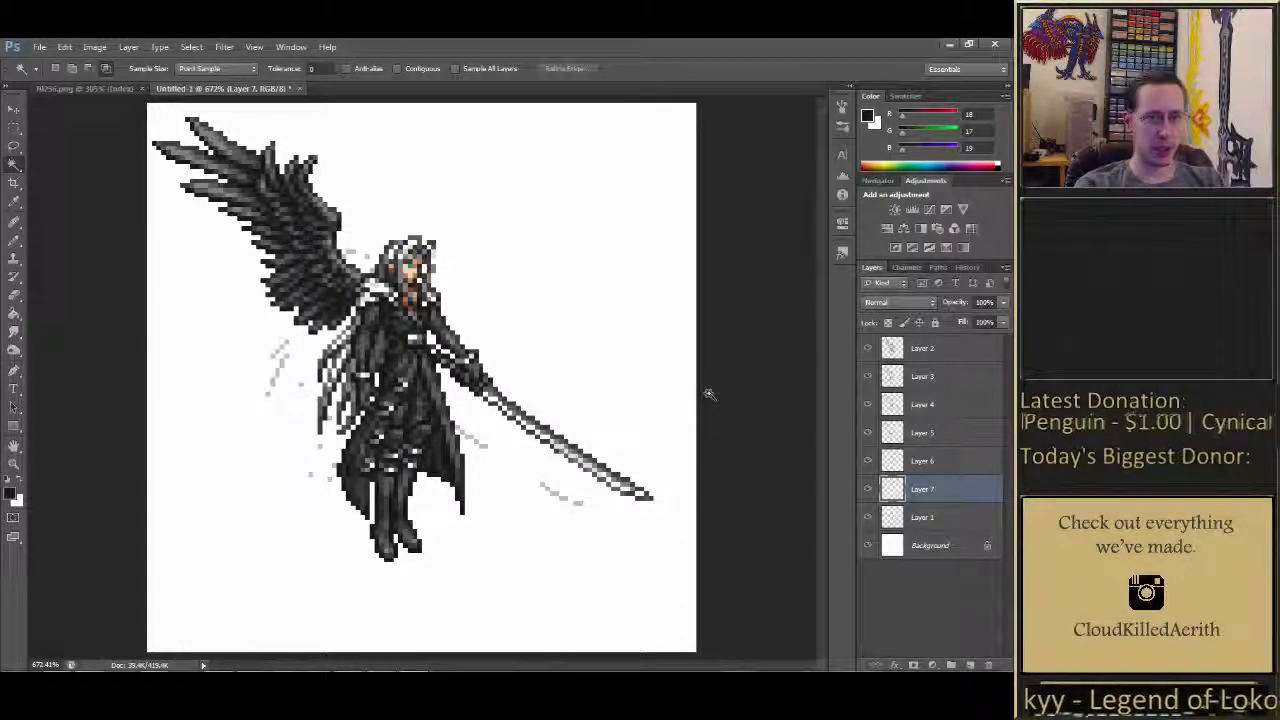
Nudge Layer 7 right and up until its light grey pixels fit the sprite
key(v)
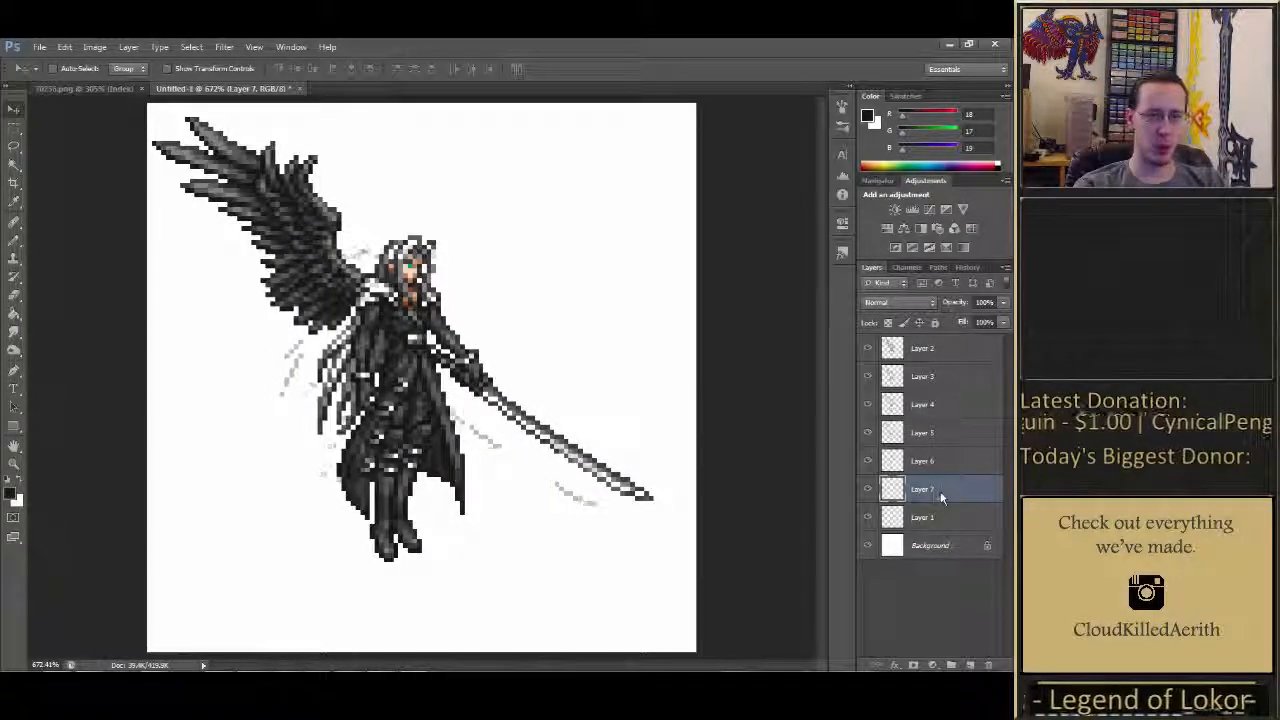
key(Right)
key(Right)
key(Right)
key(Up)
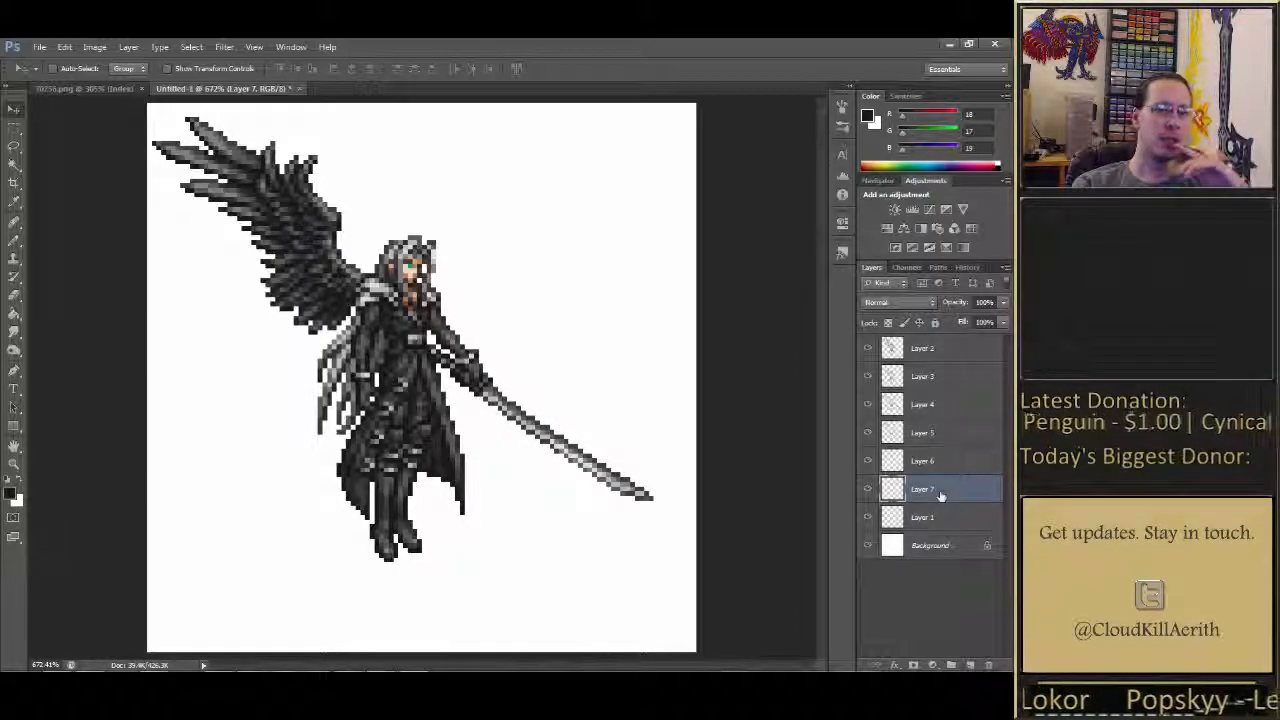
Create a layer group at the top of the stack, hide Layer 1, and move Layers 2 to 7 into the group
click(951, 665)
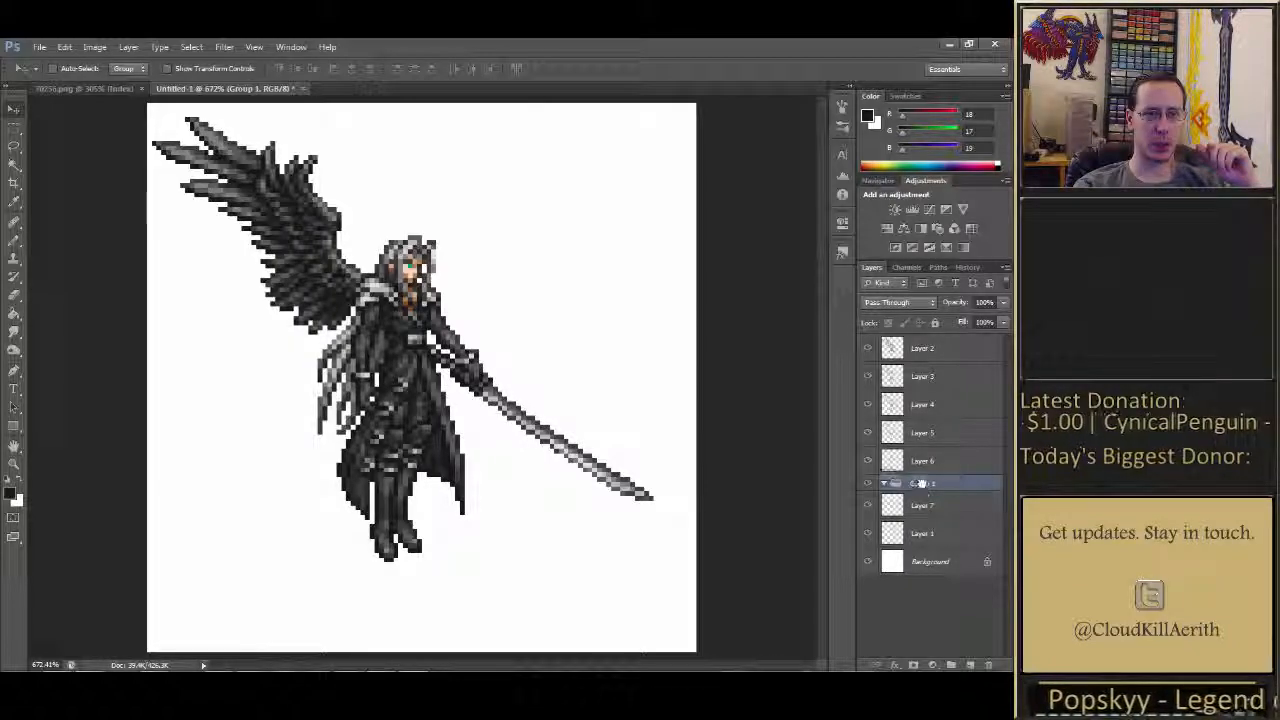
drag(924, 347, 926, 345)
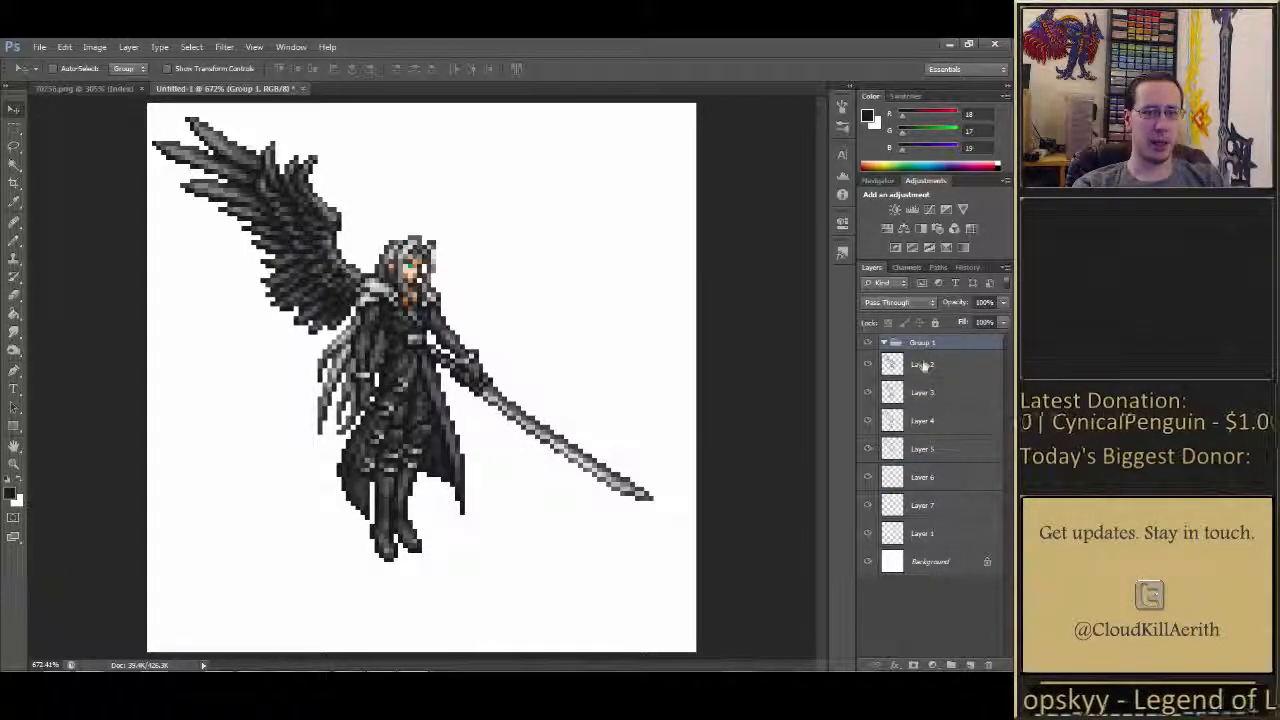
click(924, 366)
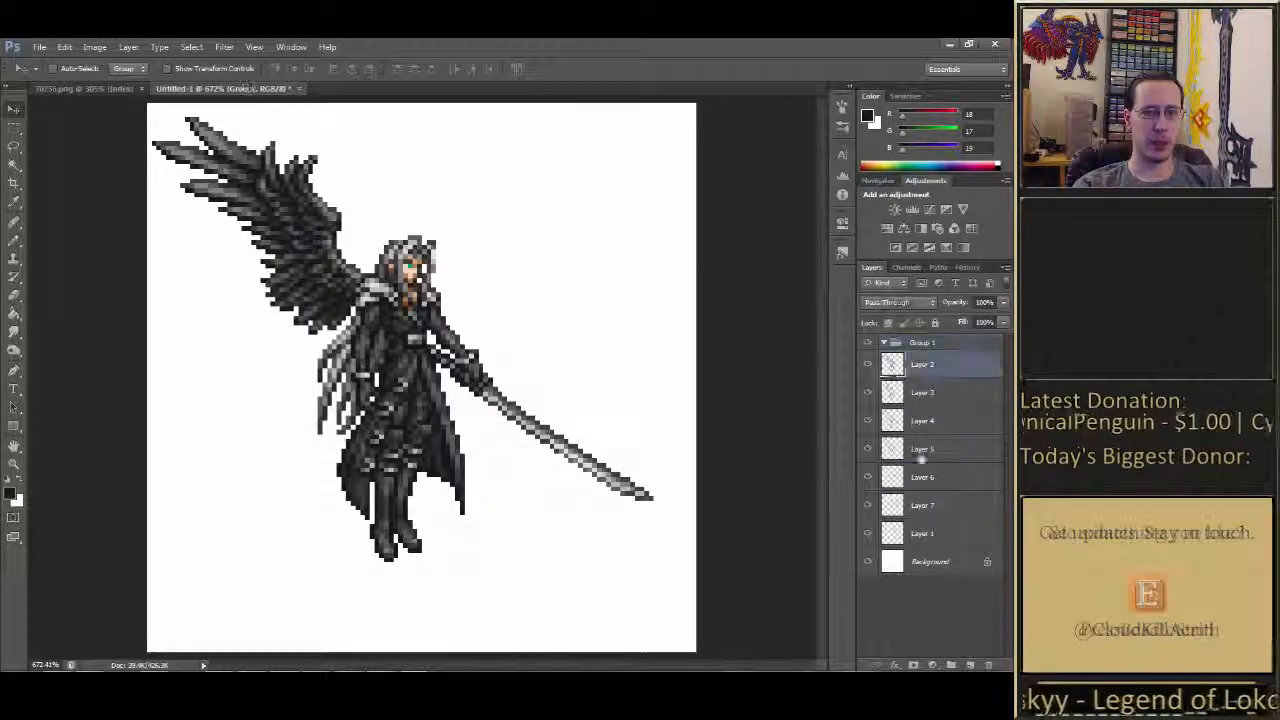
shift+click(923, 534)
click(868, 534)
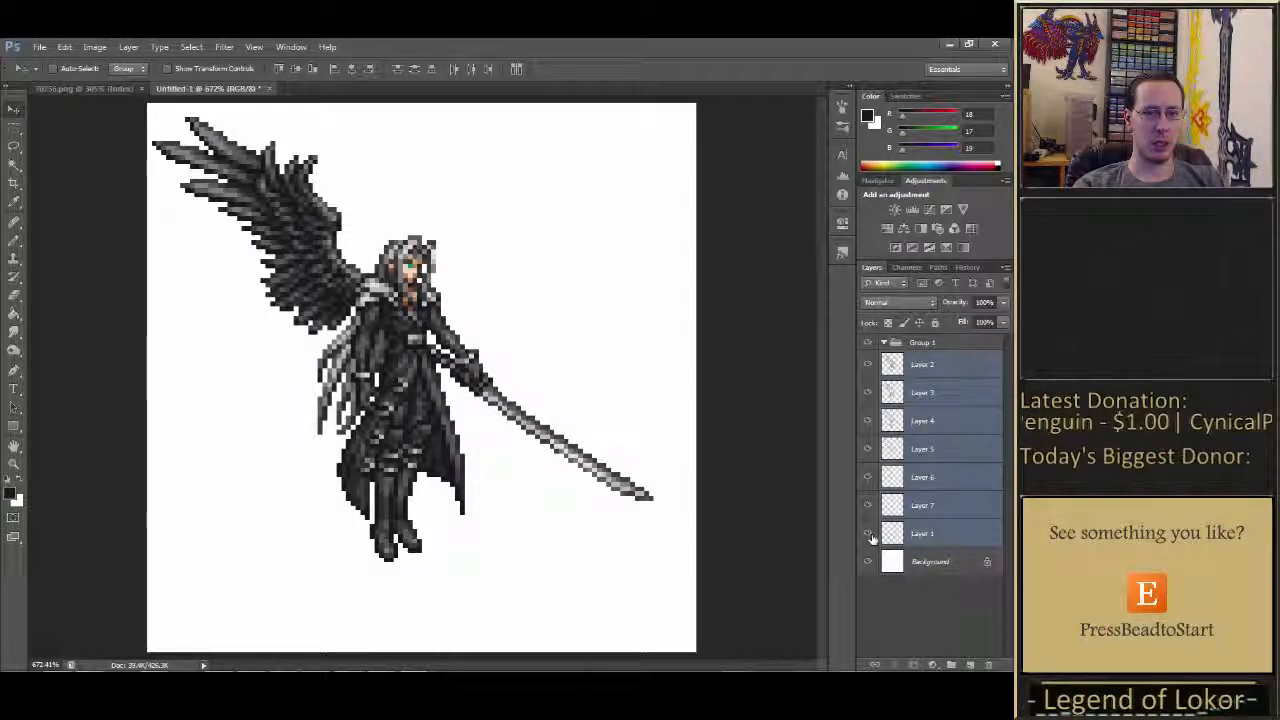
ctrl+click(923, 536)
drag(930, 364, 929, 350)
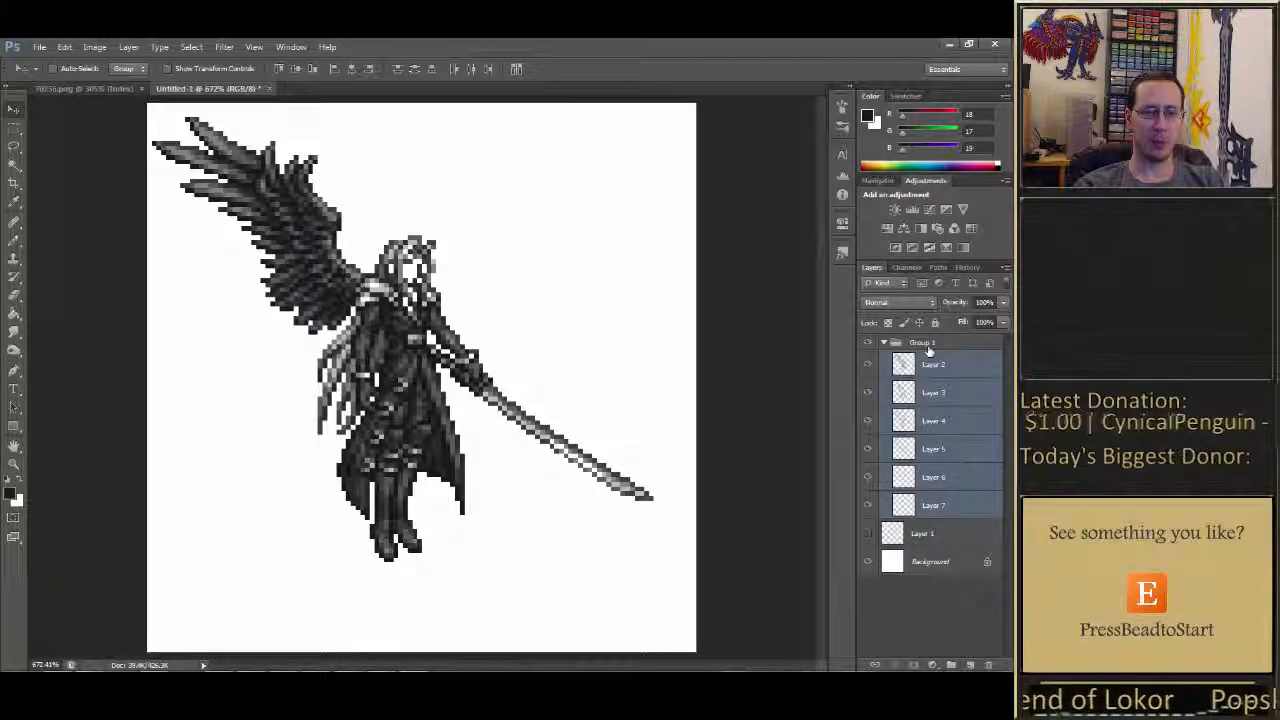
Hide Group 1, cut the sword's light grey highlight from Layer 1 with the Magic Wand, and paste it onto a new layer with the group shown
click(868, 342)
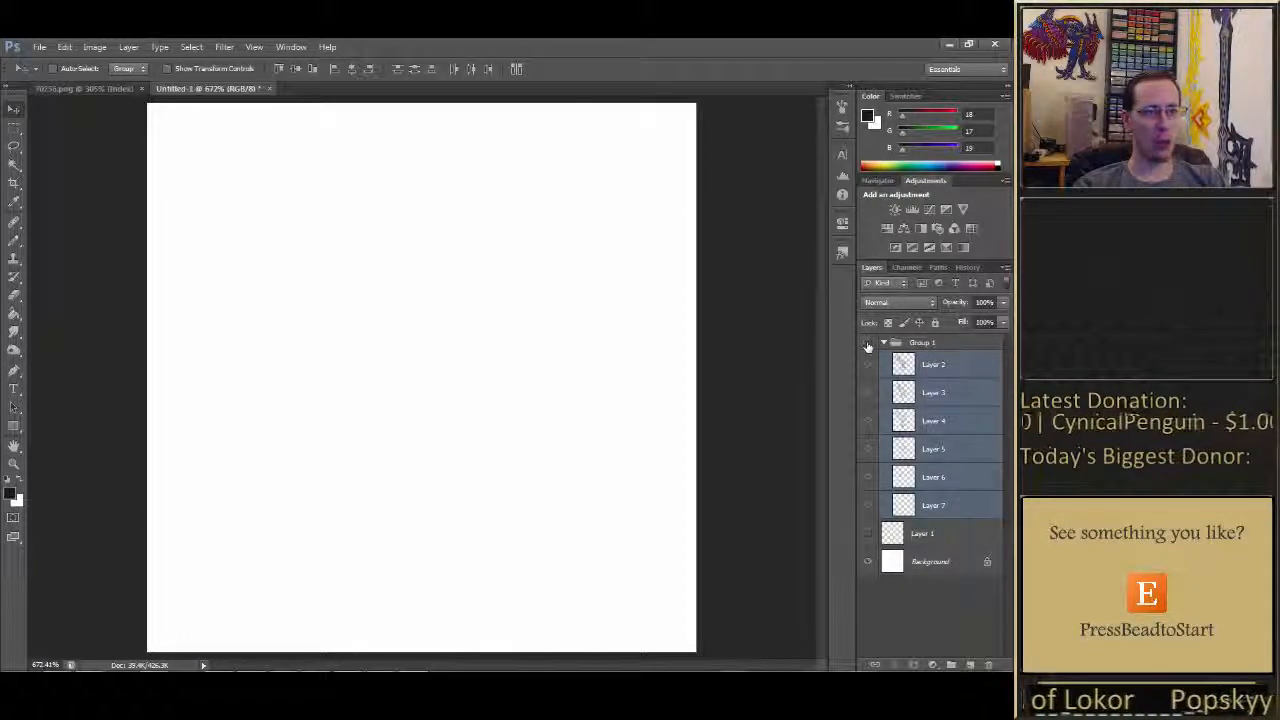
click(868, 342)
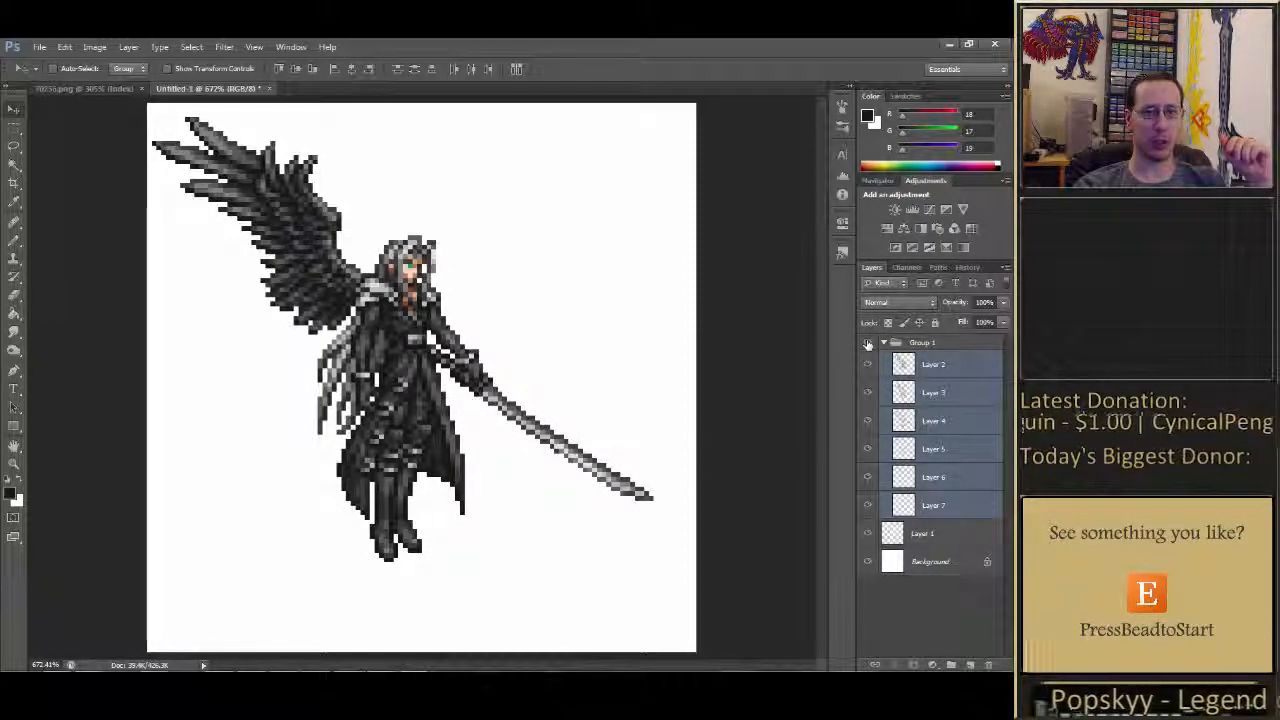
click(868, 342)
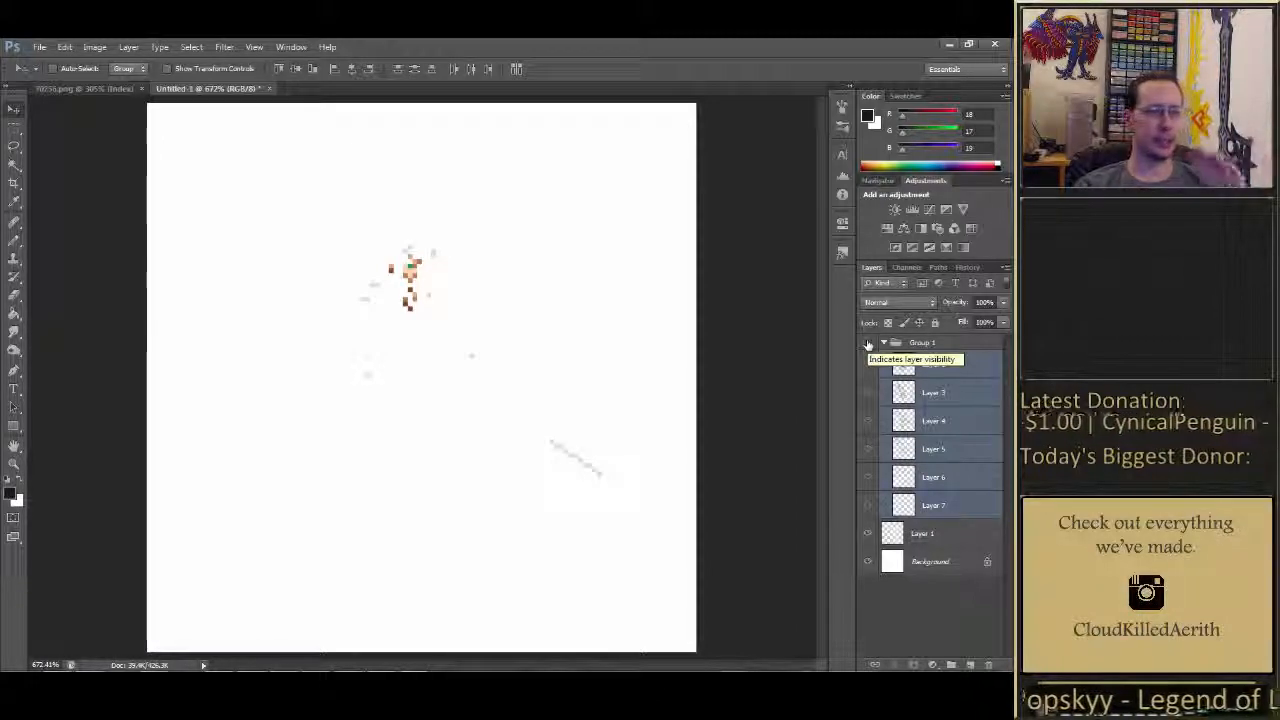
key(w)
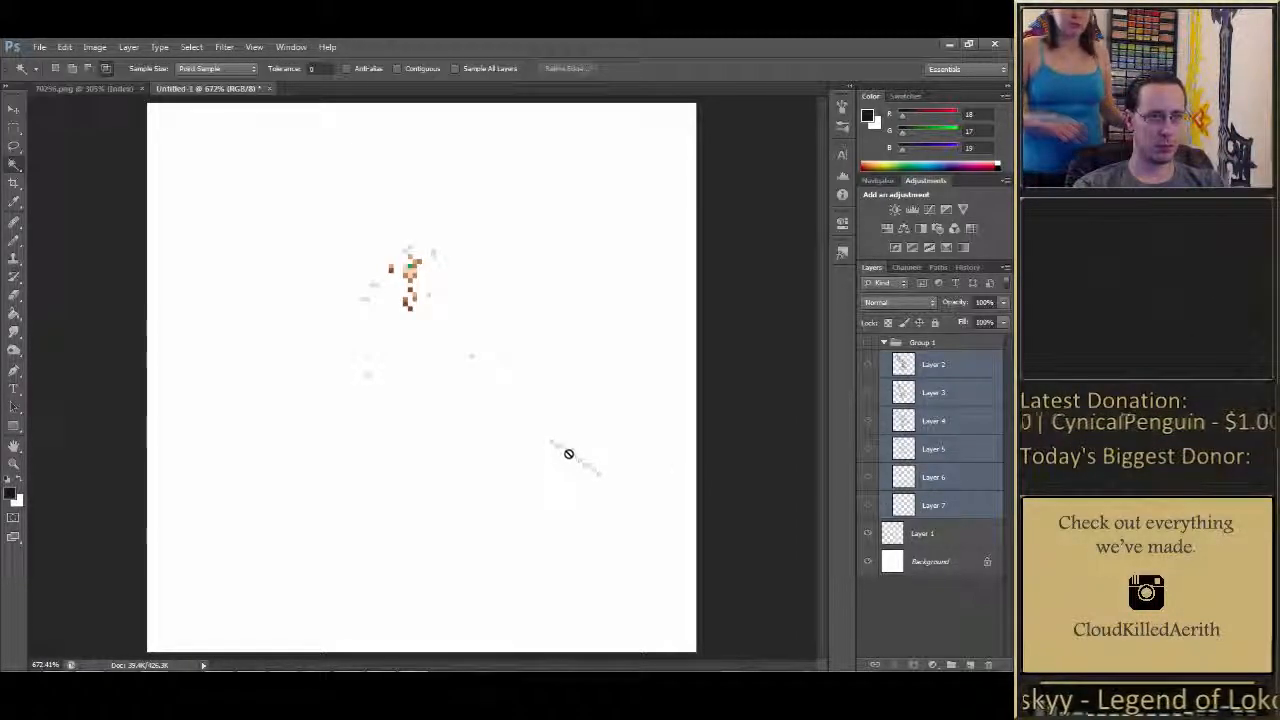
click(946, 541)
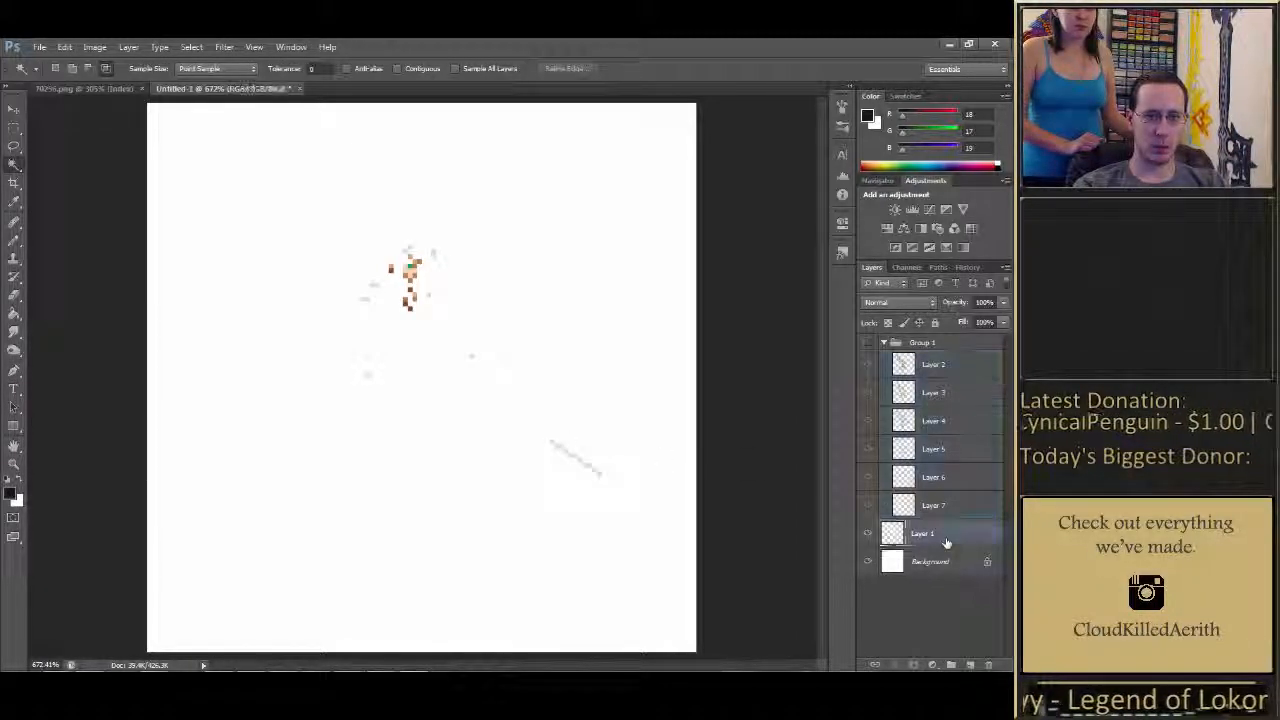
click(590, 466)
key(ctrl+x)
drag(861, 363, 867, 505)
key(ctrl+v)
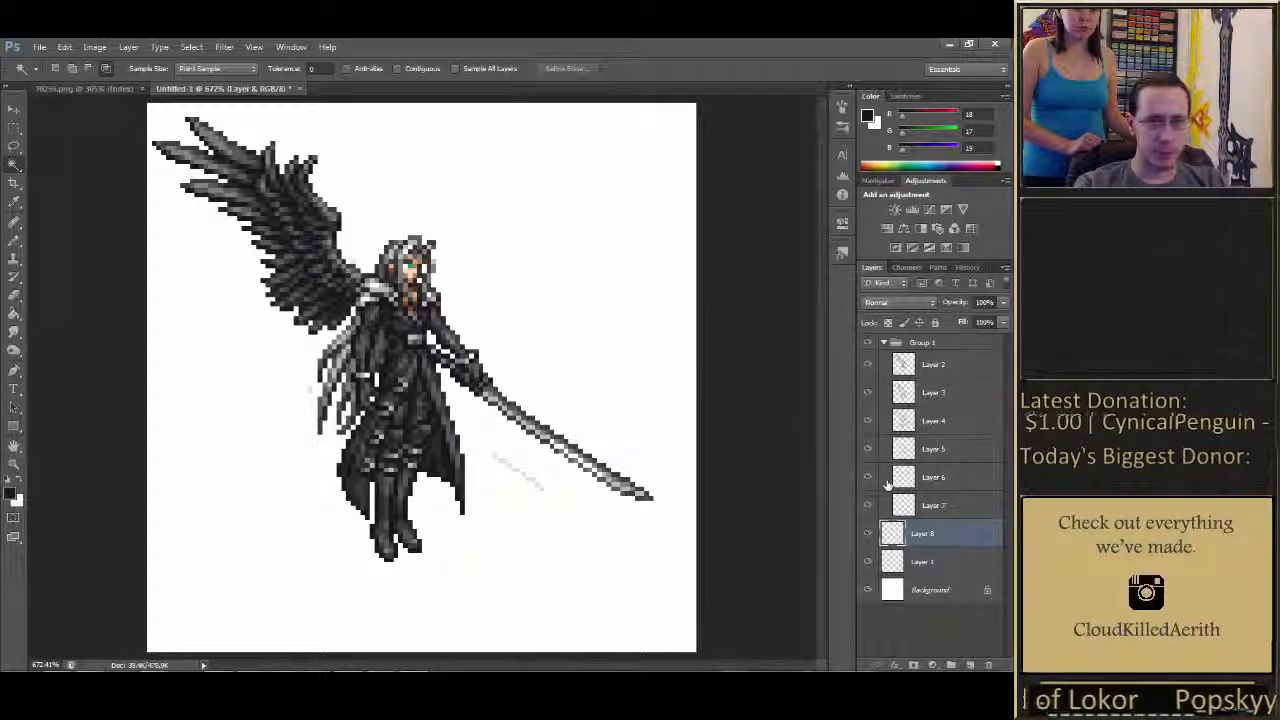
Nudge Layer 8 up and right until its pixels fit the sprite, and add the layer to Group 1 below Layer 7
key(v)
key(Up)
key(Up)
key(Right)
key(Right)
key(Right)
key(Right)
key(Right)
key(Right)
key(Right)
key(Right)
key(Right)
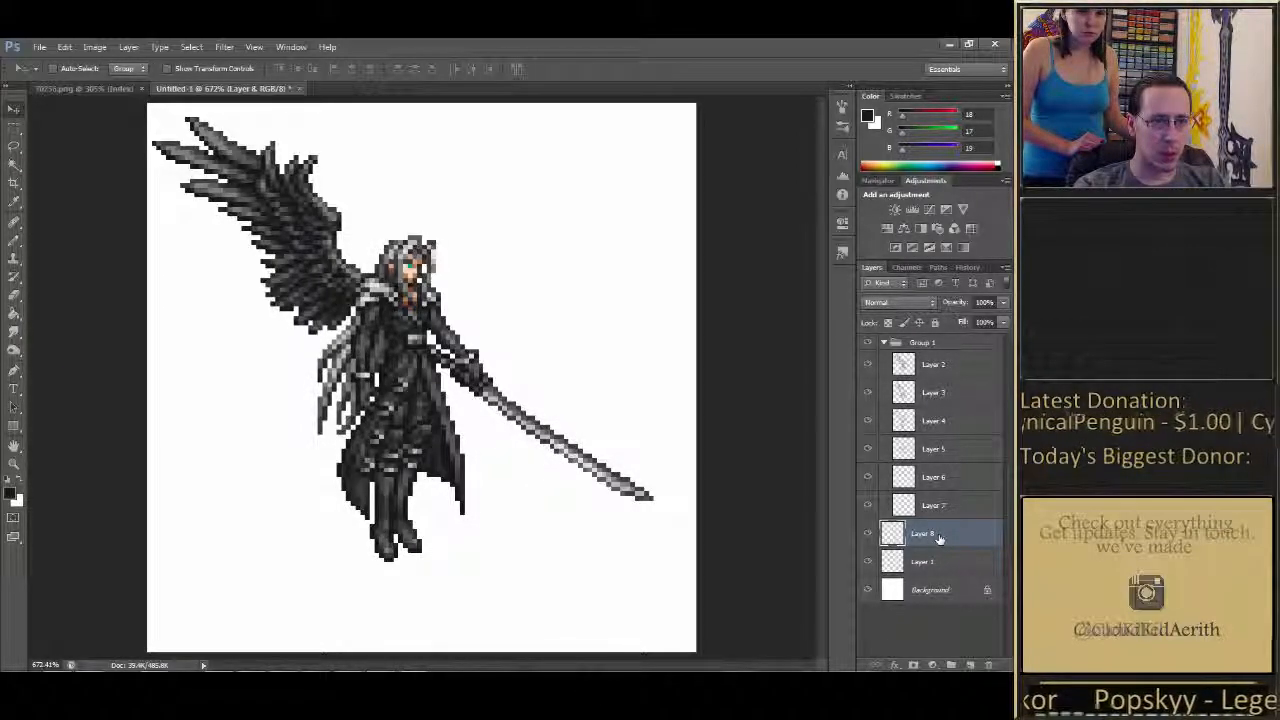
drag(938, 538, 938, 517)
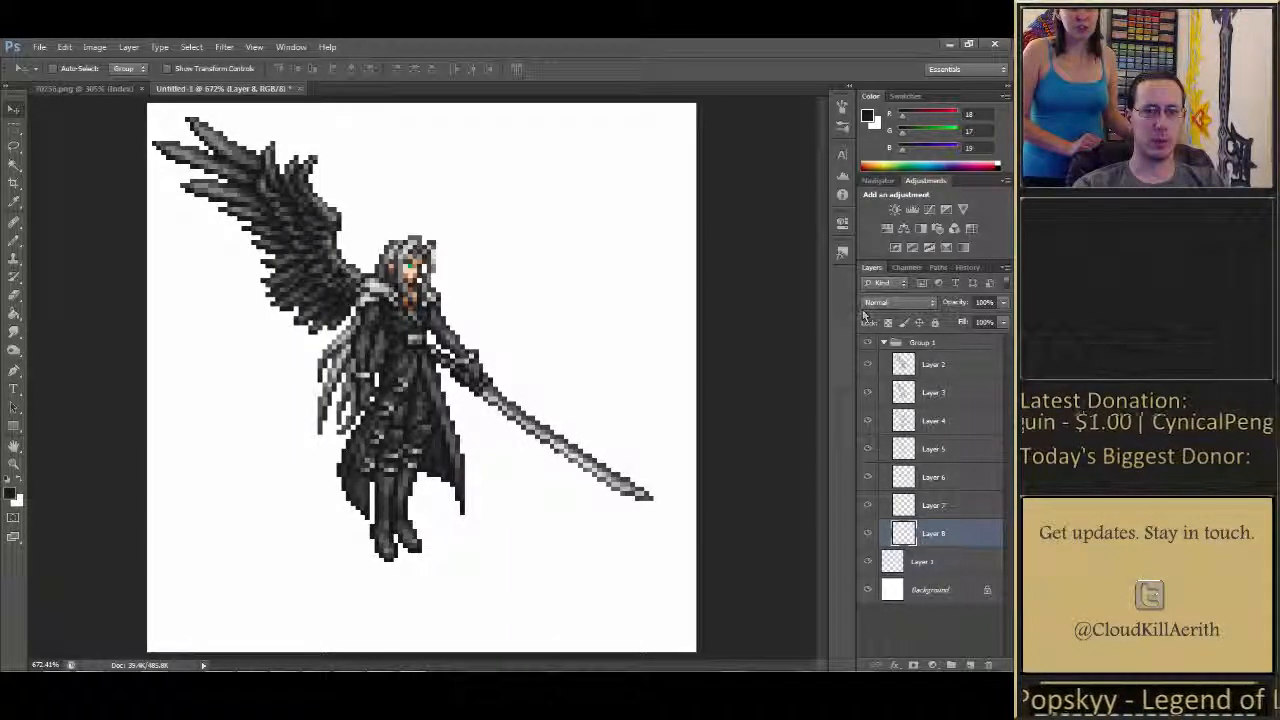
Hide Group 1, cut the face's lightest skin-tone pixels from Layer 1 with the Magic Wand, and paste them onto a new layer
click(868, 343)
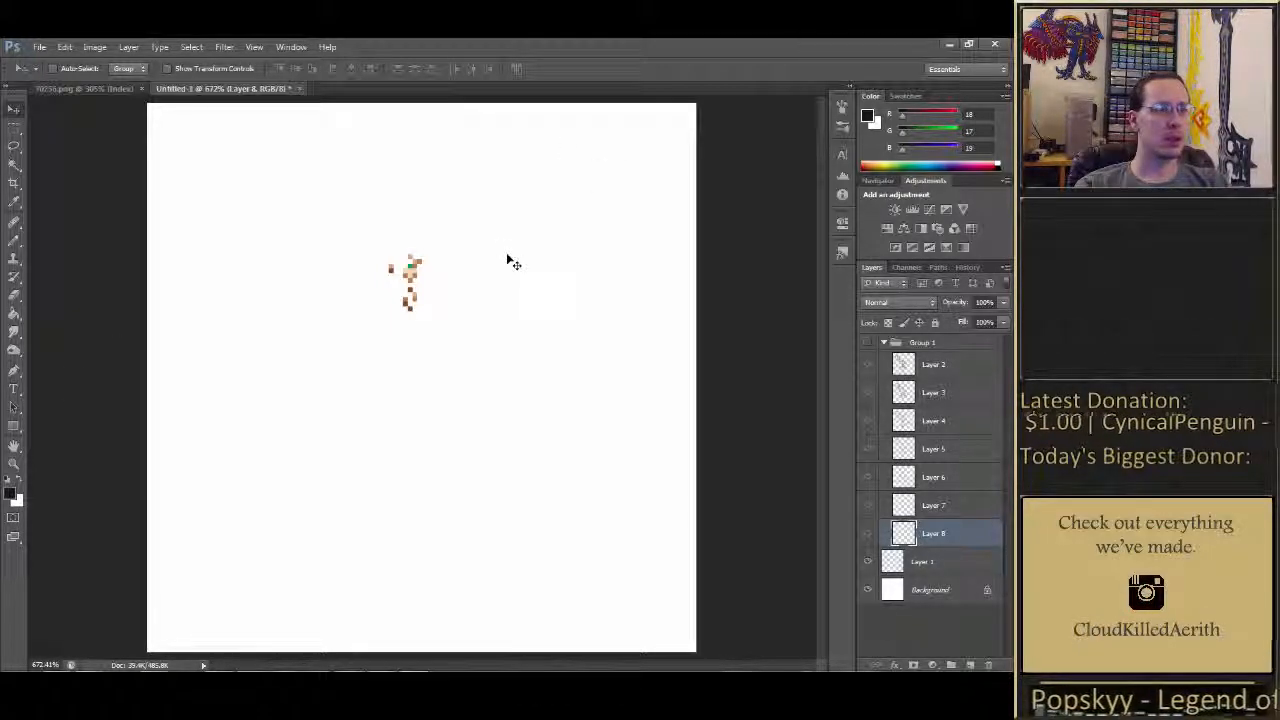
key(w)
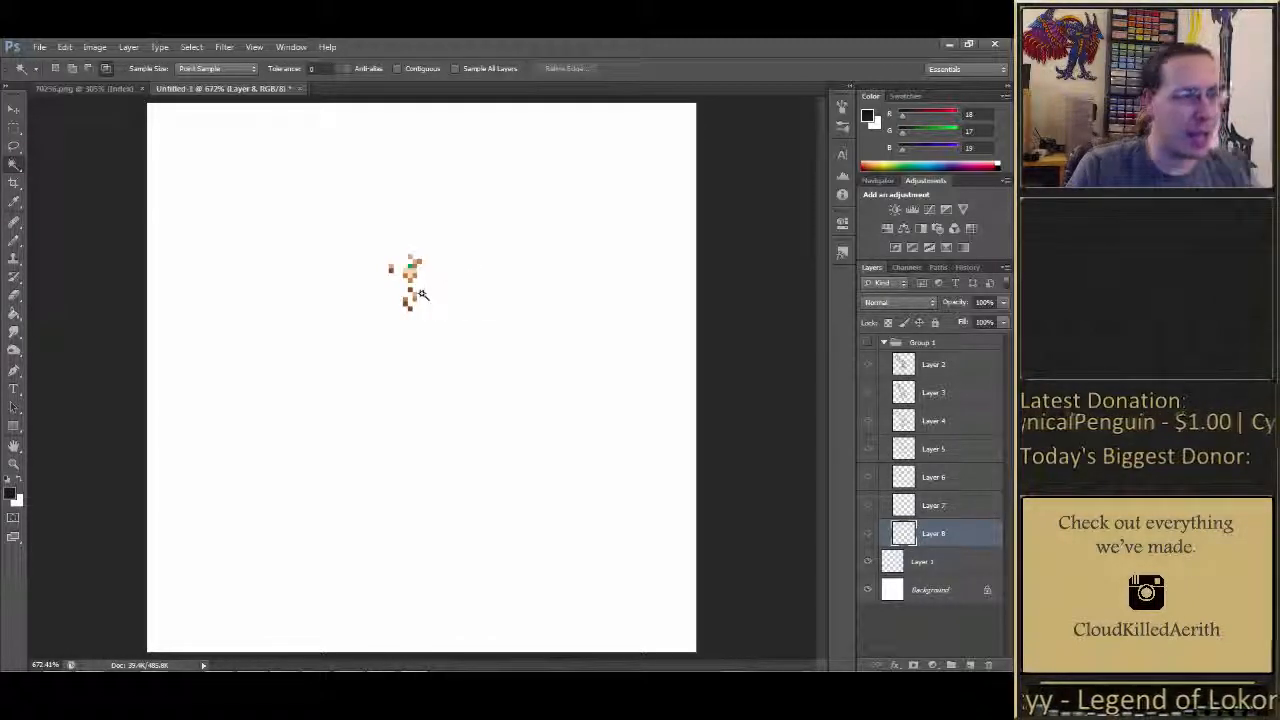
click(410, 272)
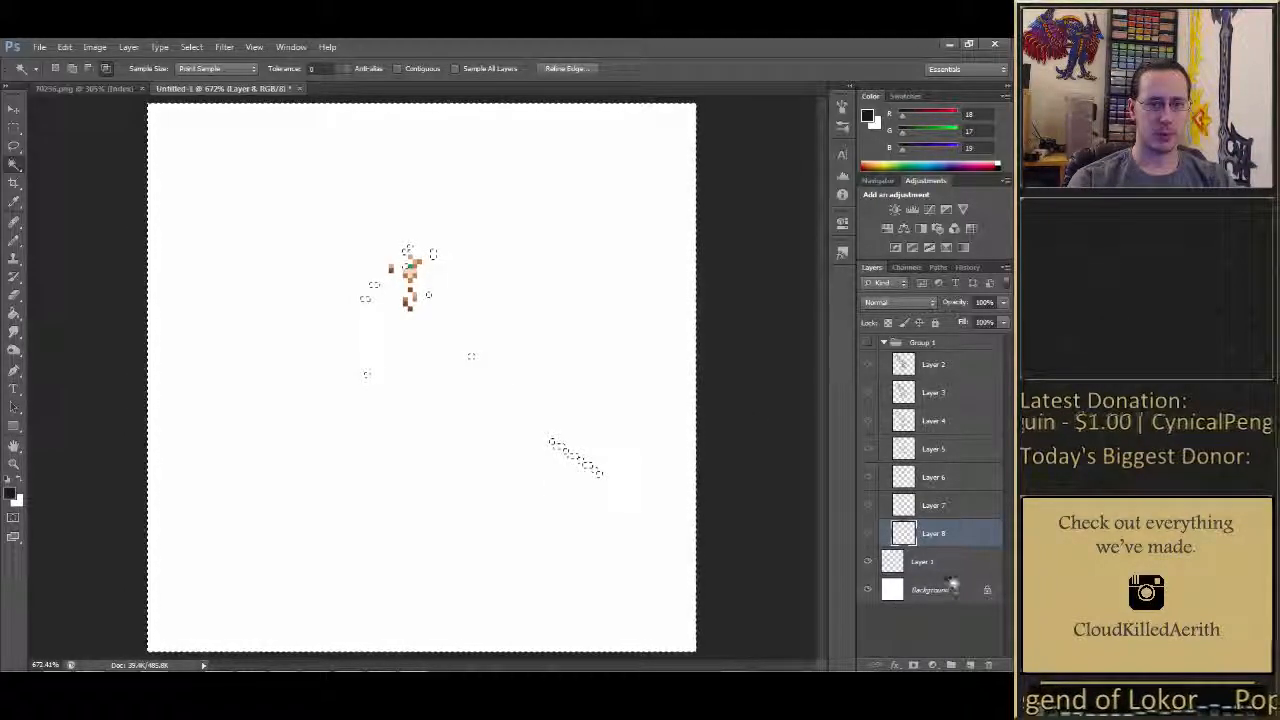
click(905, 562)
key(ctrl+d)
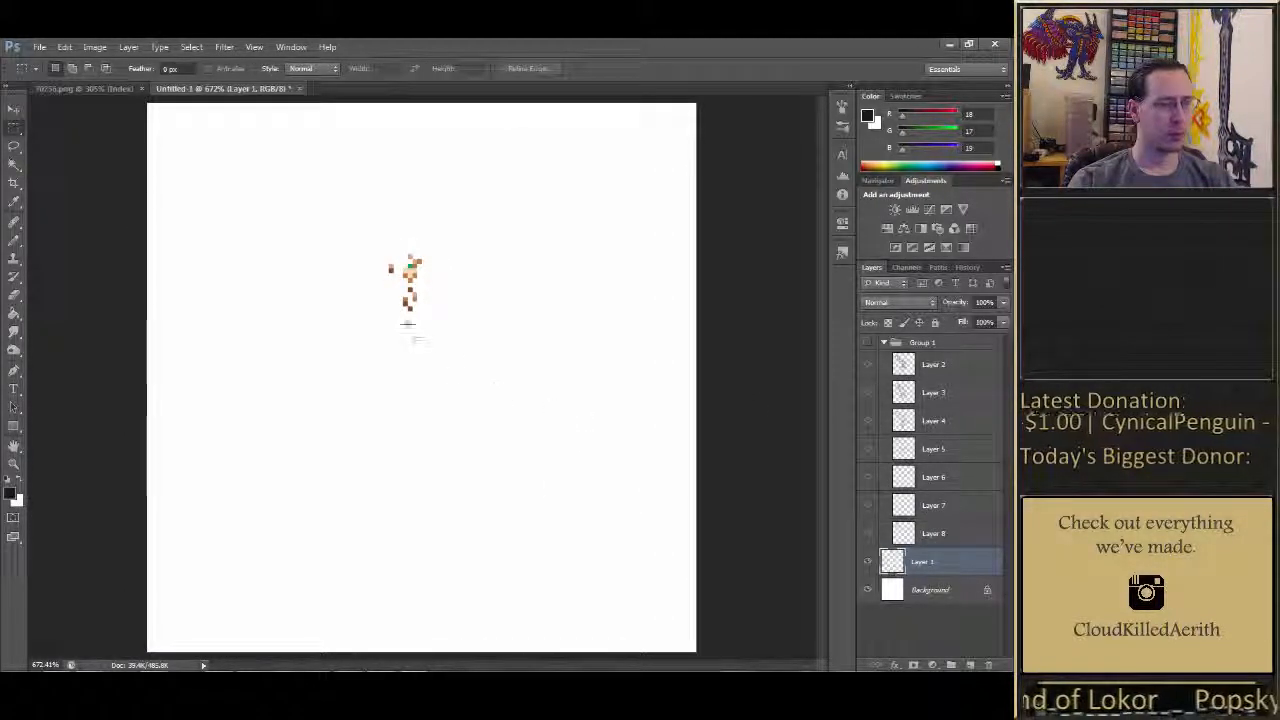
click(411, 273)
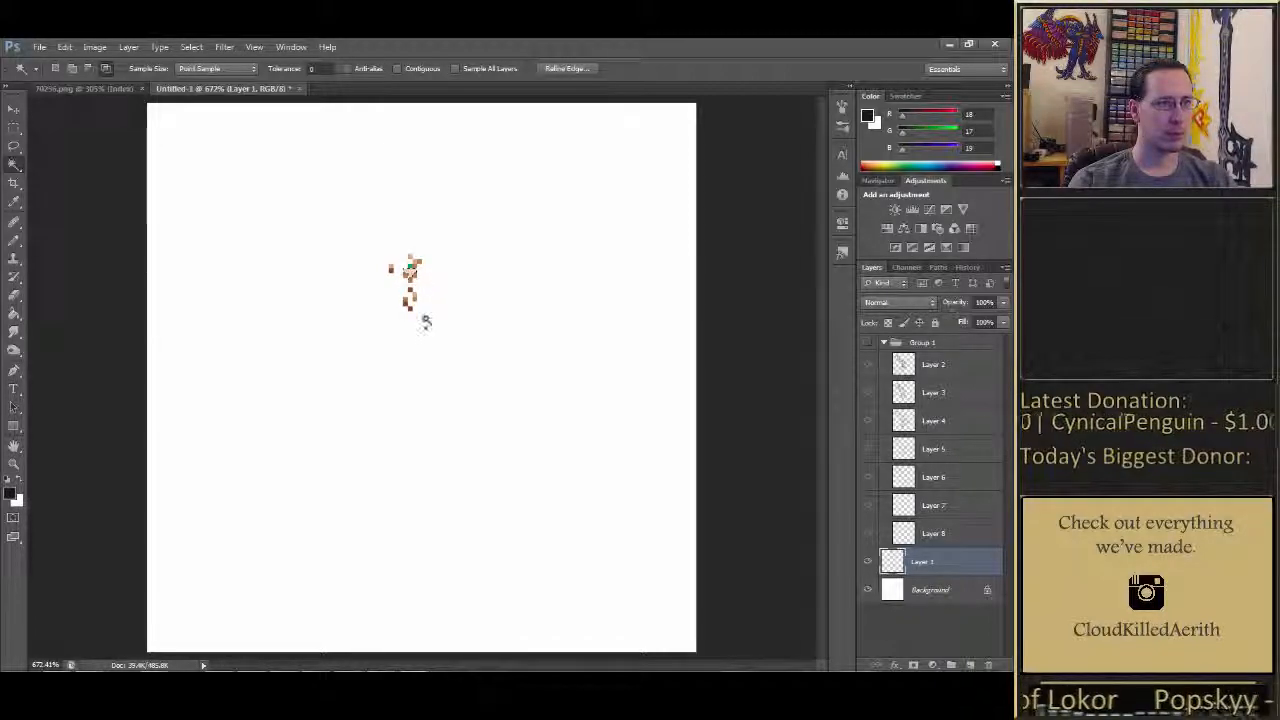
key(ctrl+d)
key(ctrl+shift+alt+n)
Show Group 1, fit Layer 9's pixels to the face, and add the layer to the group below Layer 8
click(867, 343)
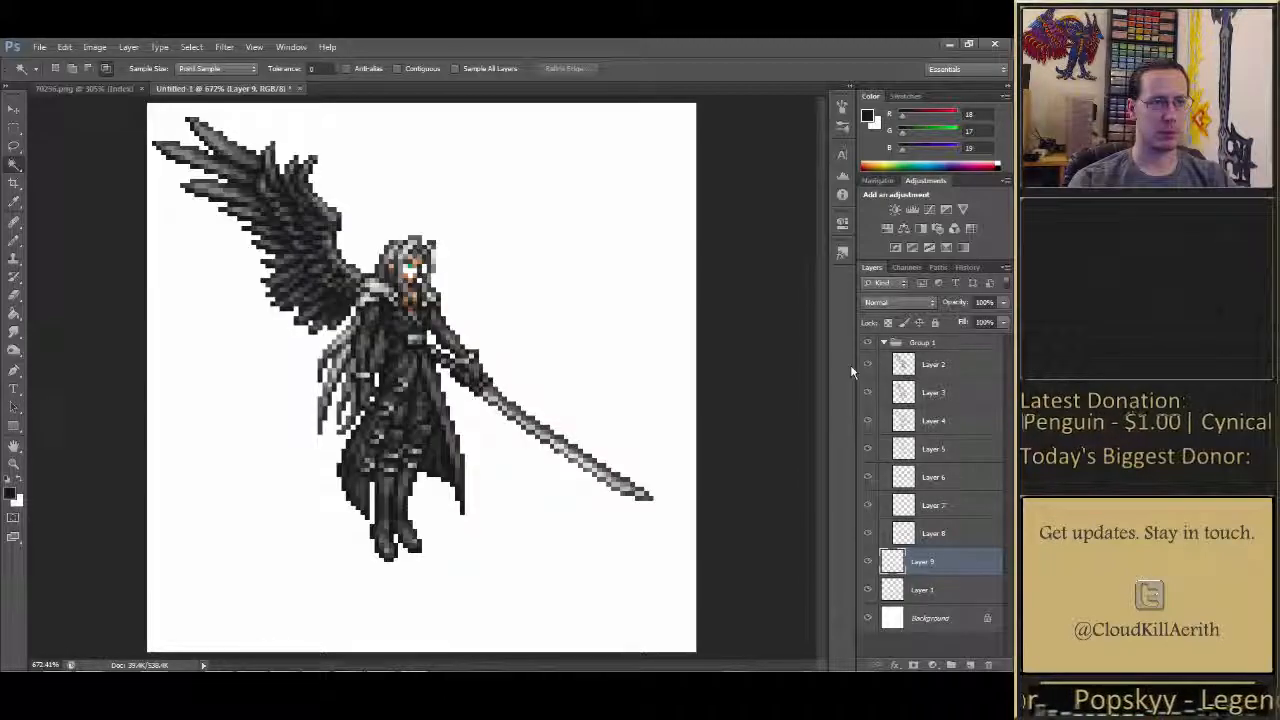
key(v)
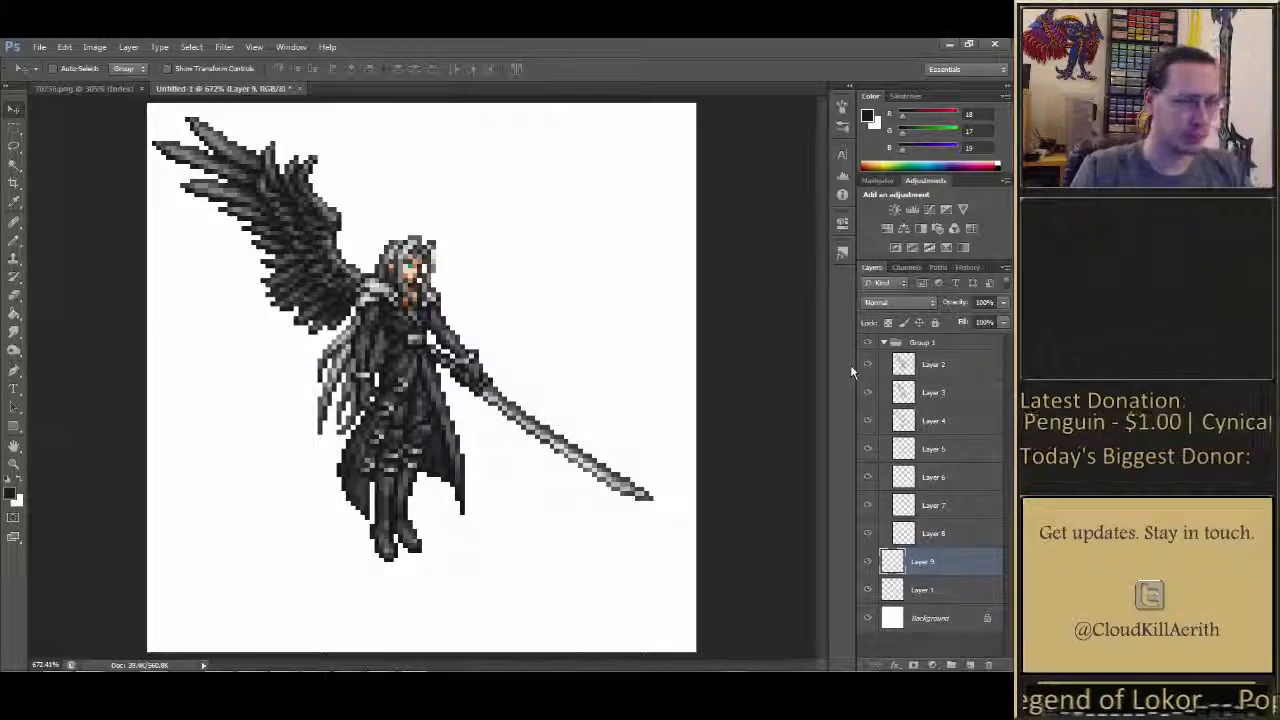
drag(935, 564, 931, 549)
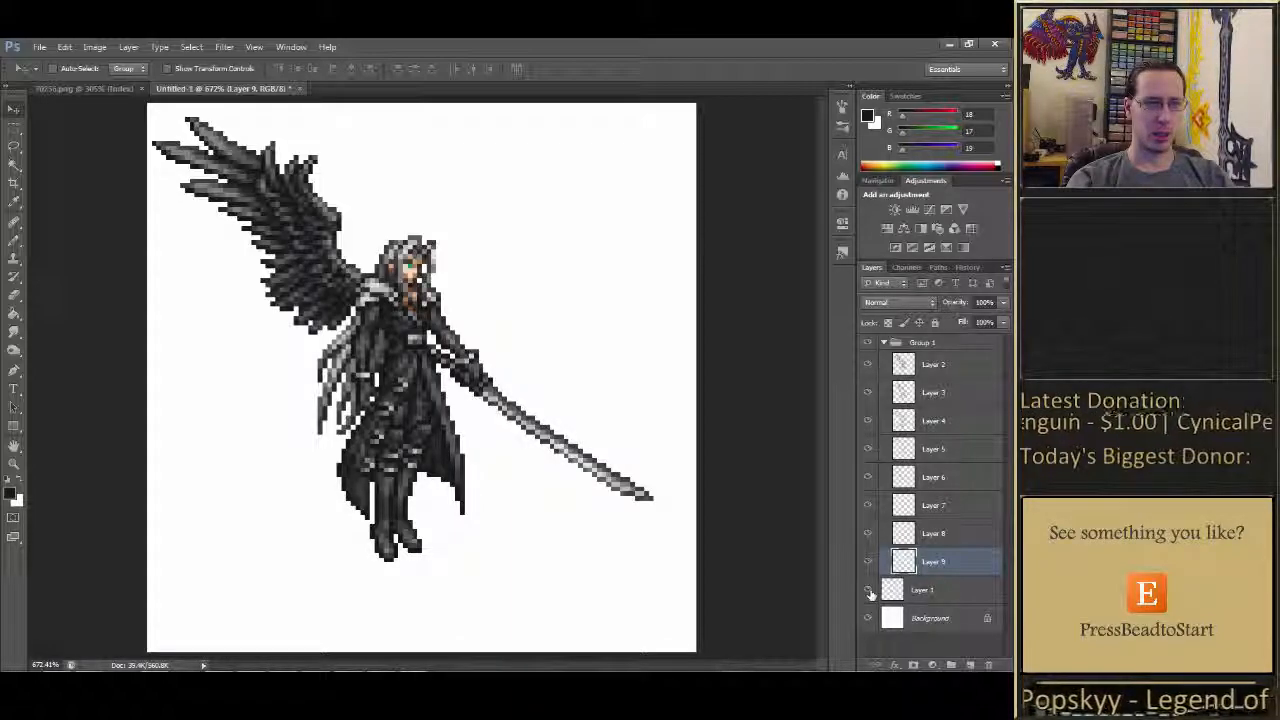
Hide Group 1, cut the medium tan skin pixels from Layer 1 with the Magic Wand, and paste them onto a new layer
click(869, 343)
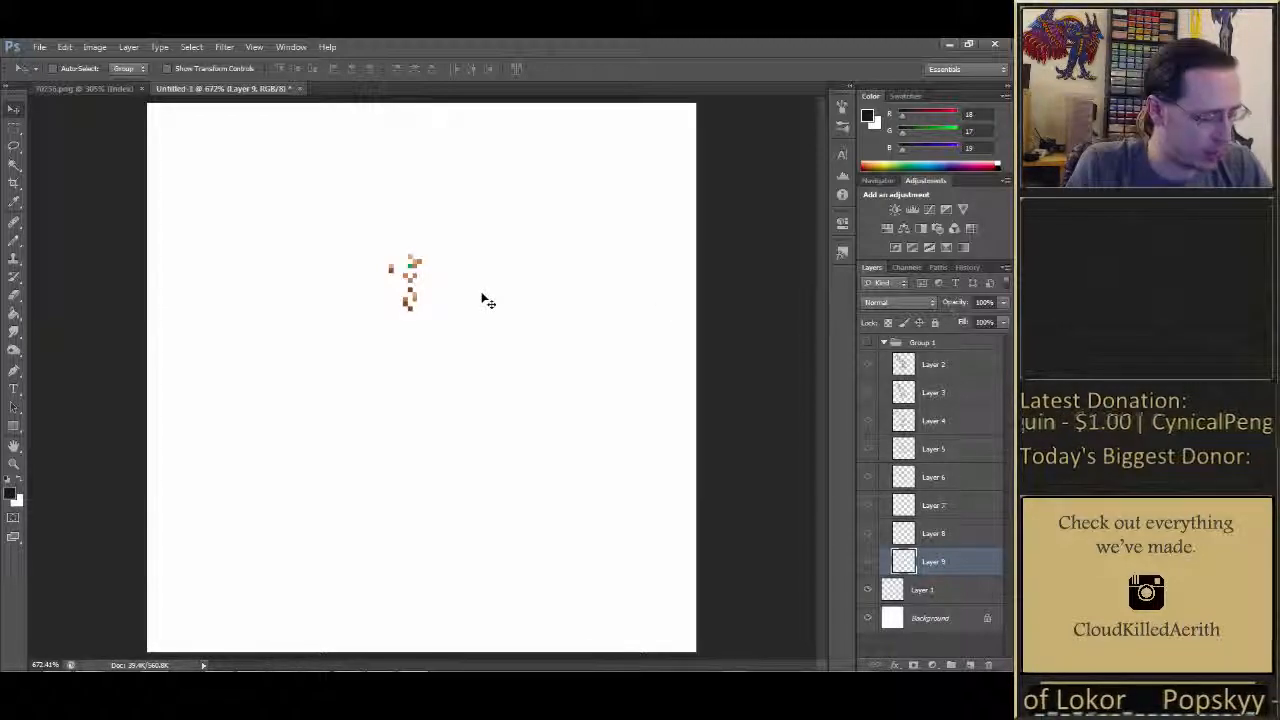
key(w)
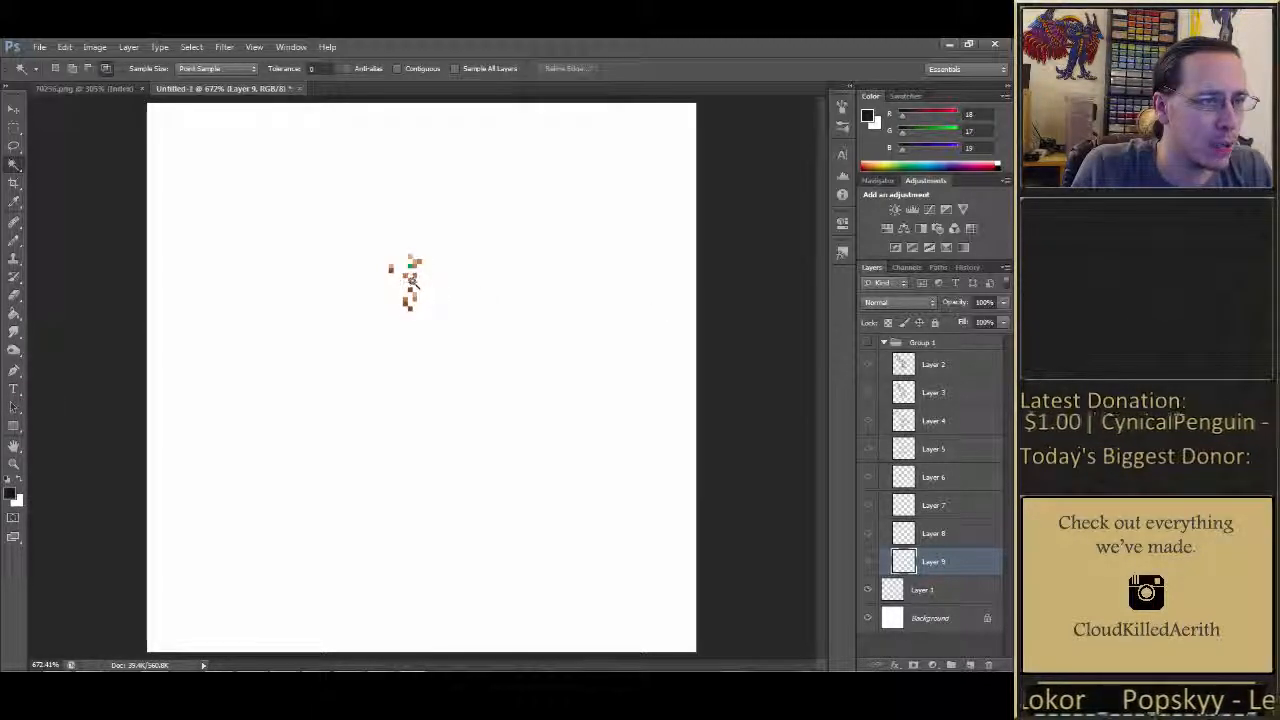
click(930, 590)
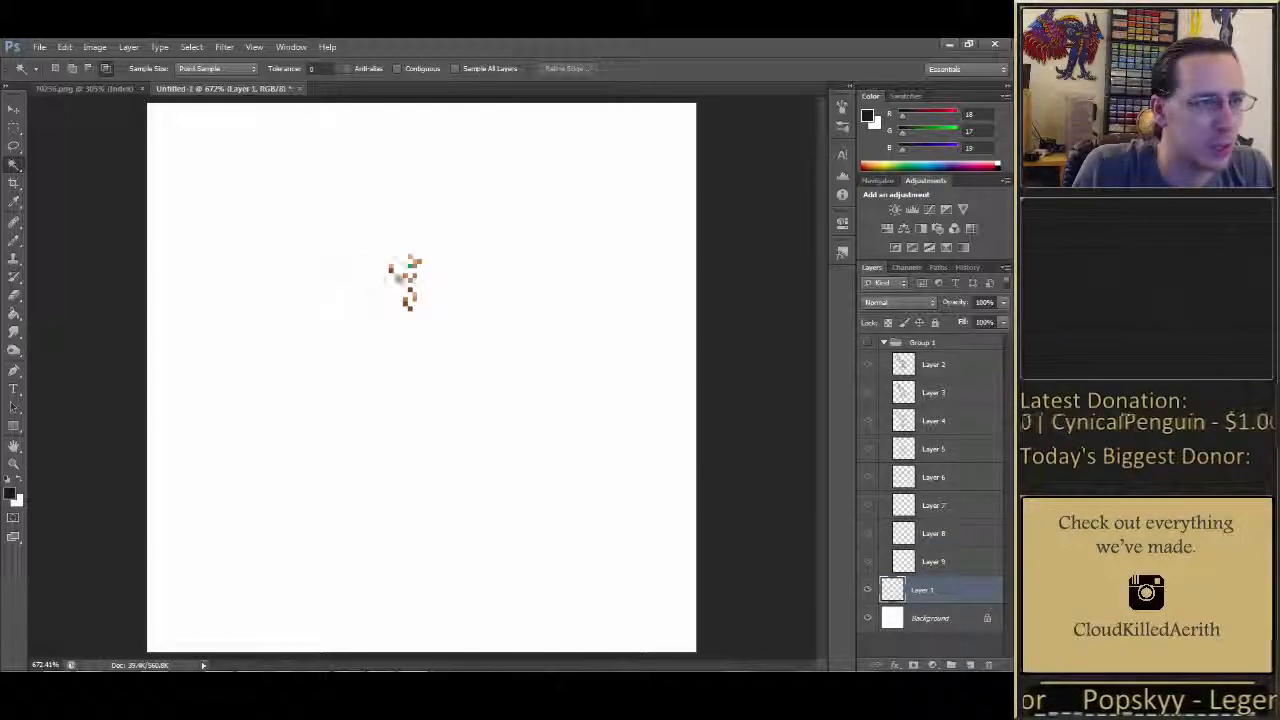
click(411, 278)
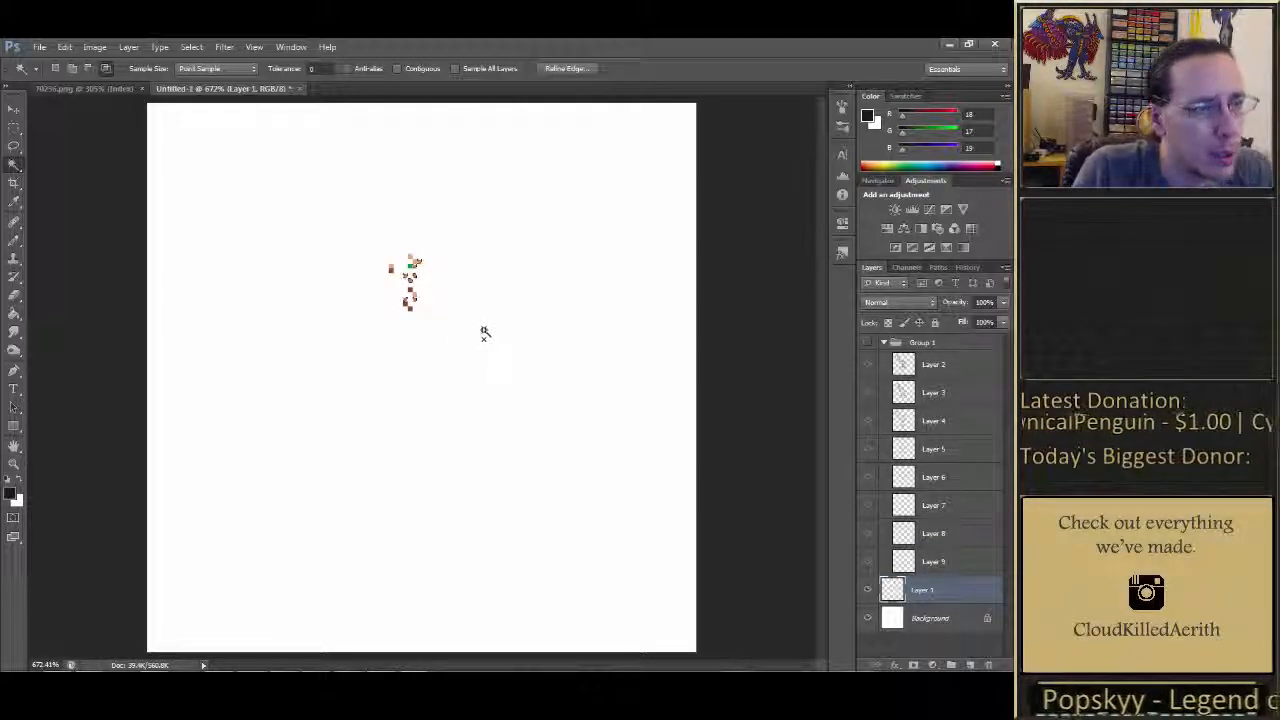
key(ctrl+c)
key(ctrl+v)
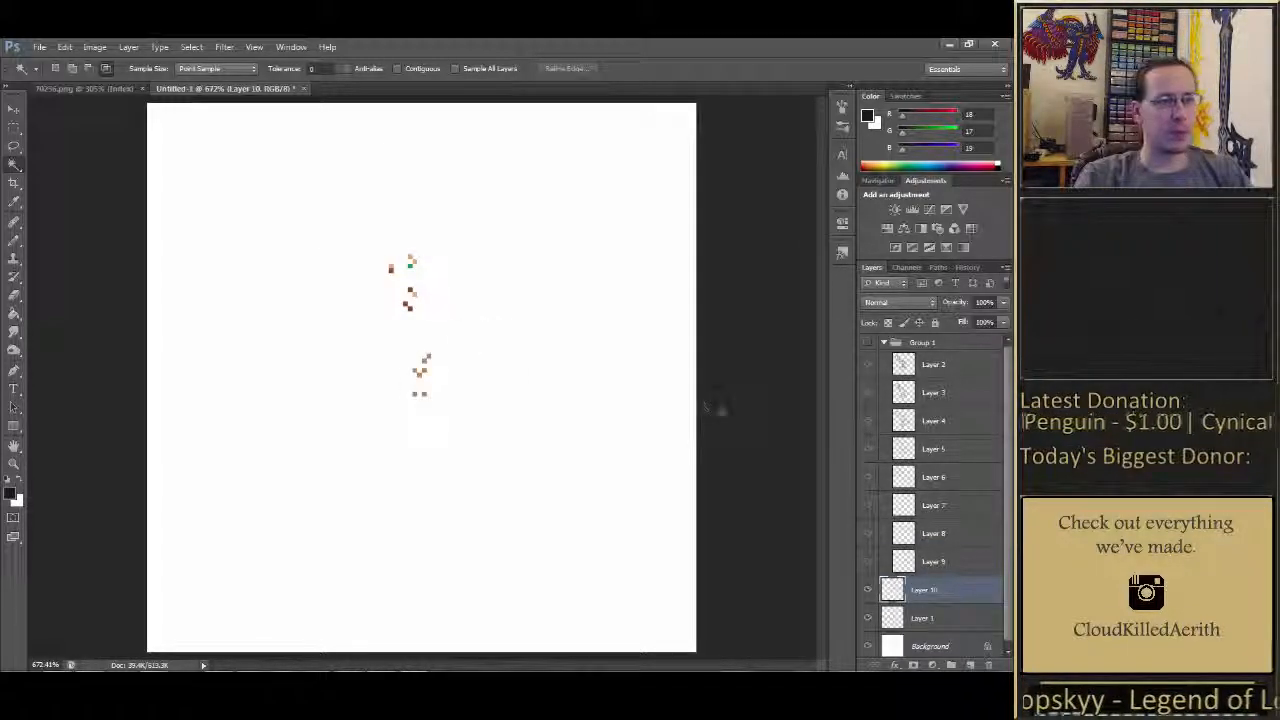
Nudge Layer 10 up and left until its tan pixels fit the face, and add it to the shown Group 1 below Layer 9
key(v)
key(Up)
key(Up)
key(Up)
key(Up)
key(Up)
key(Up)
key(Up)
key(Up)
key(Up)
key(Up)
key(Up)
key(Up)
key(Up)
key(Up)
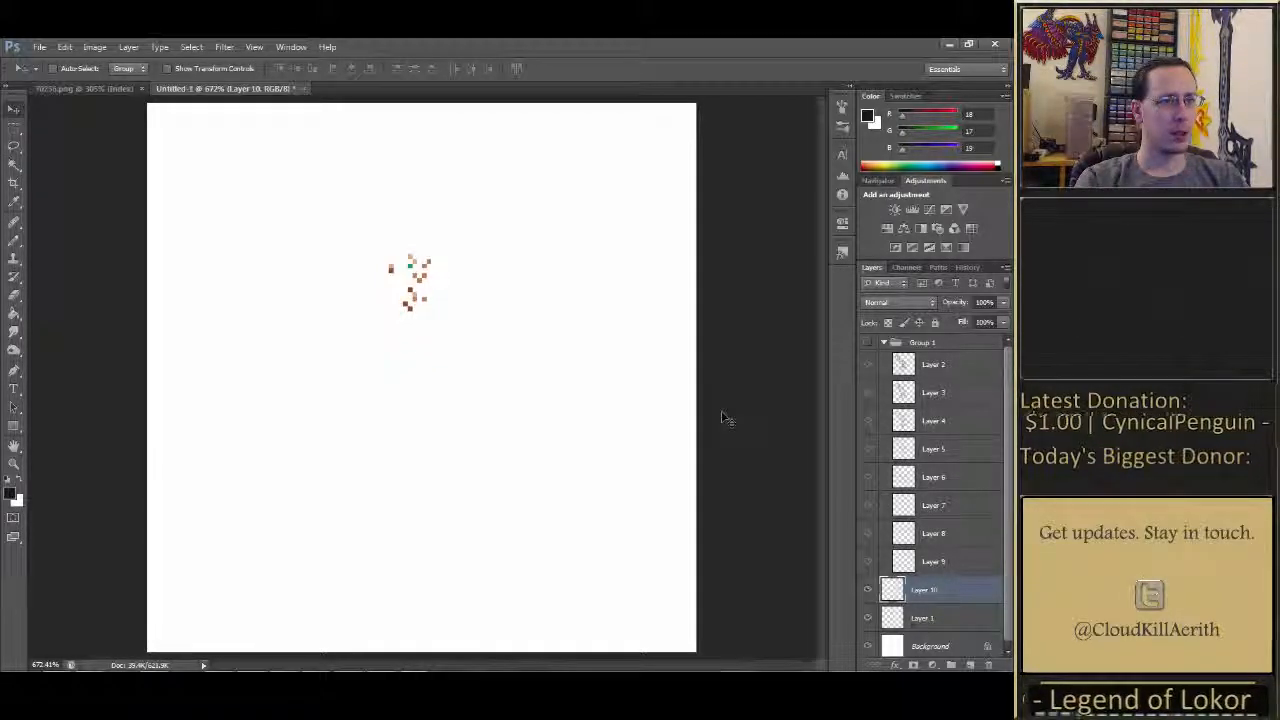
key(Down)
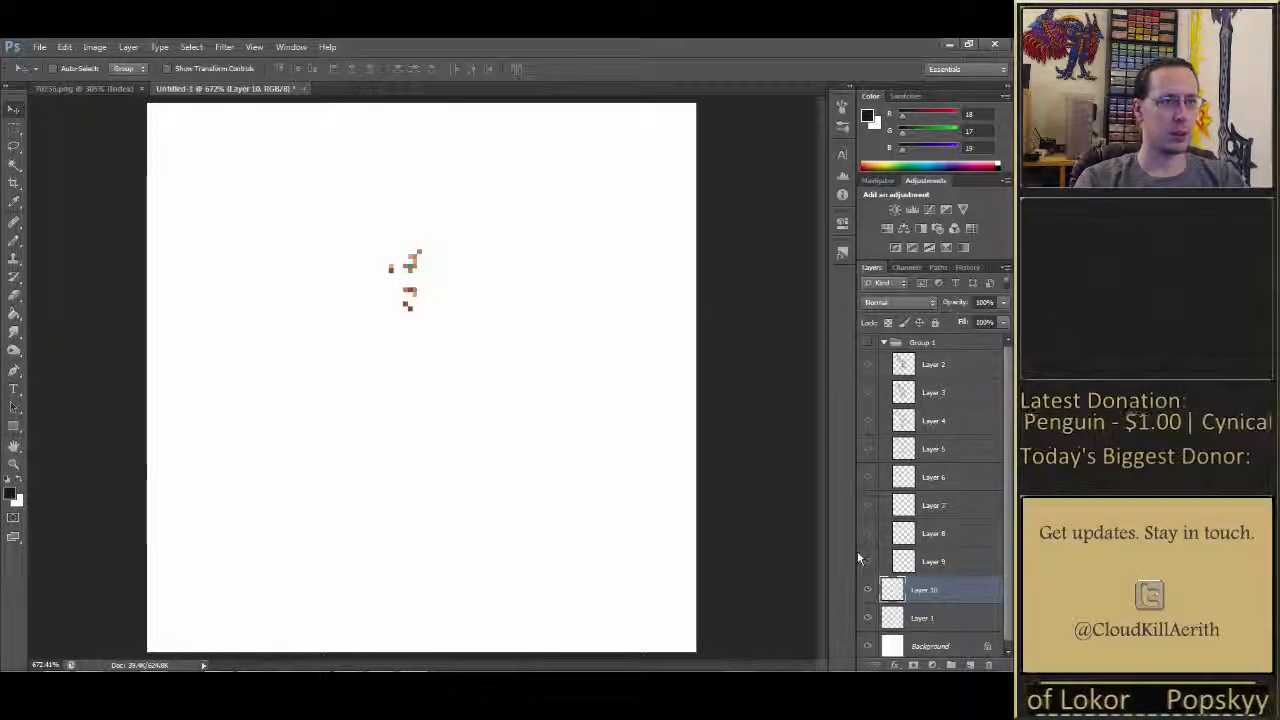
drag(868, 562, 867, 343)
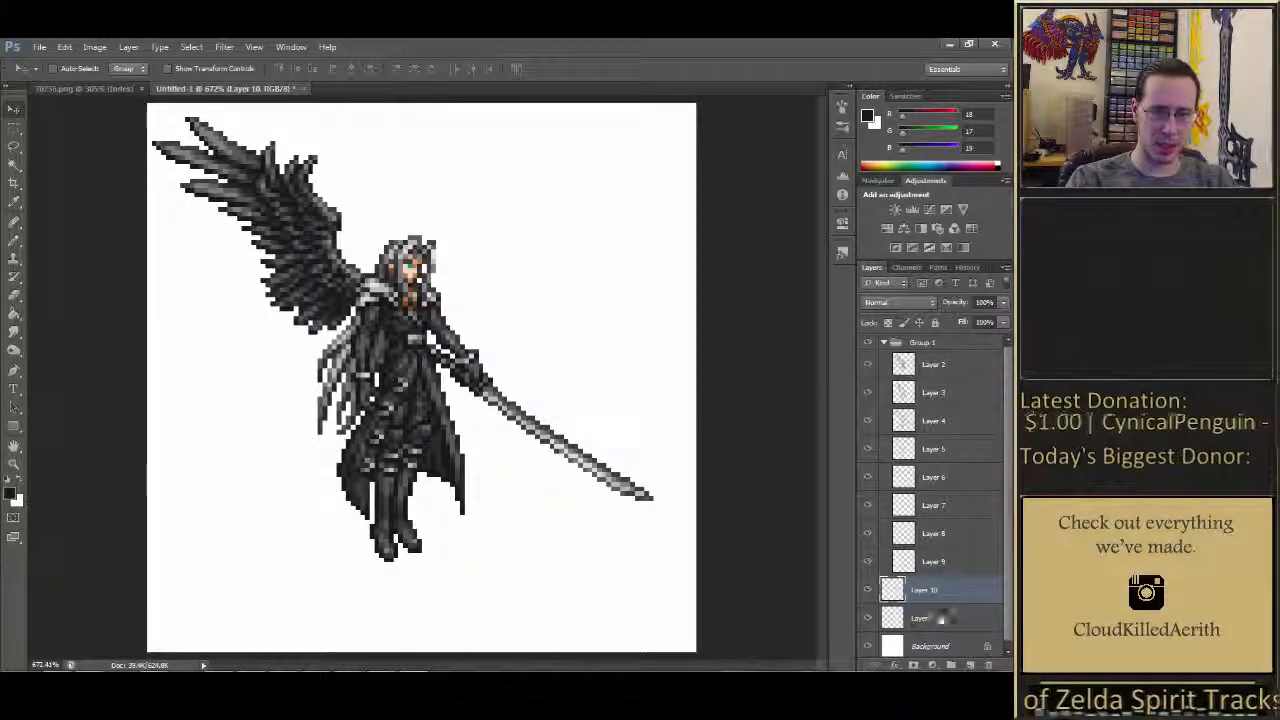
drag(940, 597, 947, 568)
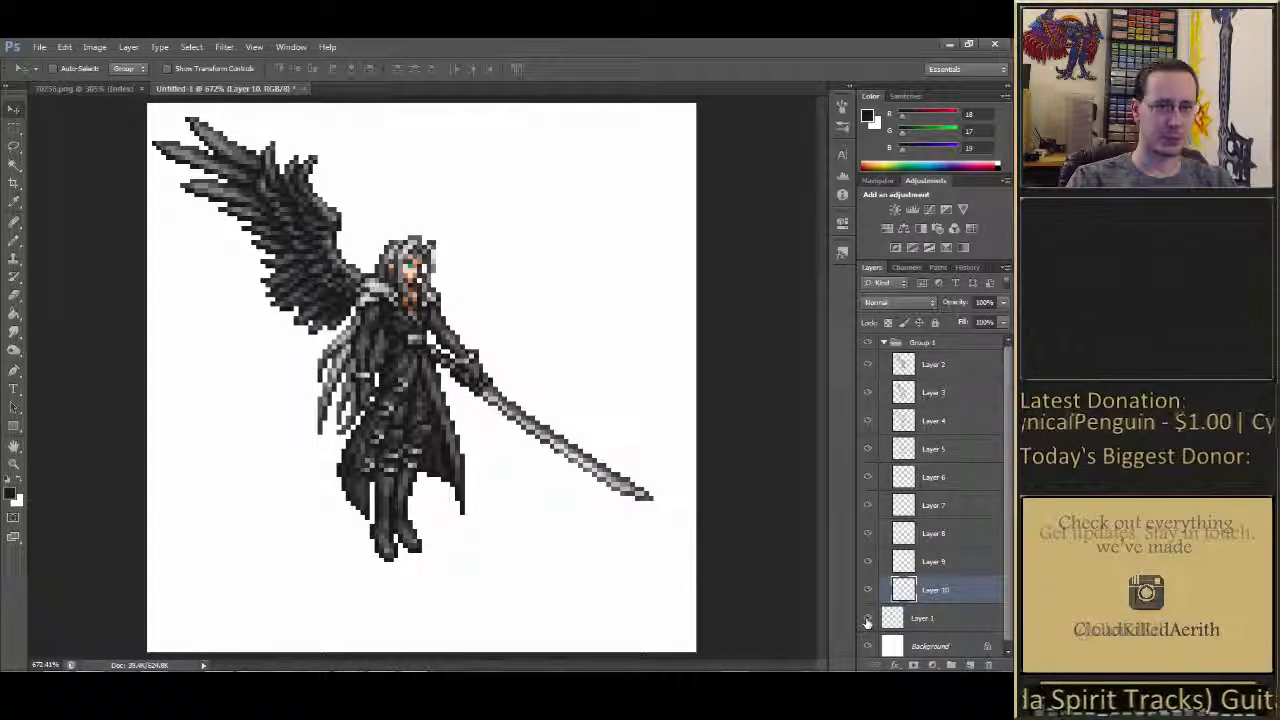
Hide Group 1, cut the dark brown pixels from Layer 1 with the Magic Wand, and paste them onto a new layer with the group shown
click(867, 343)
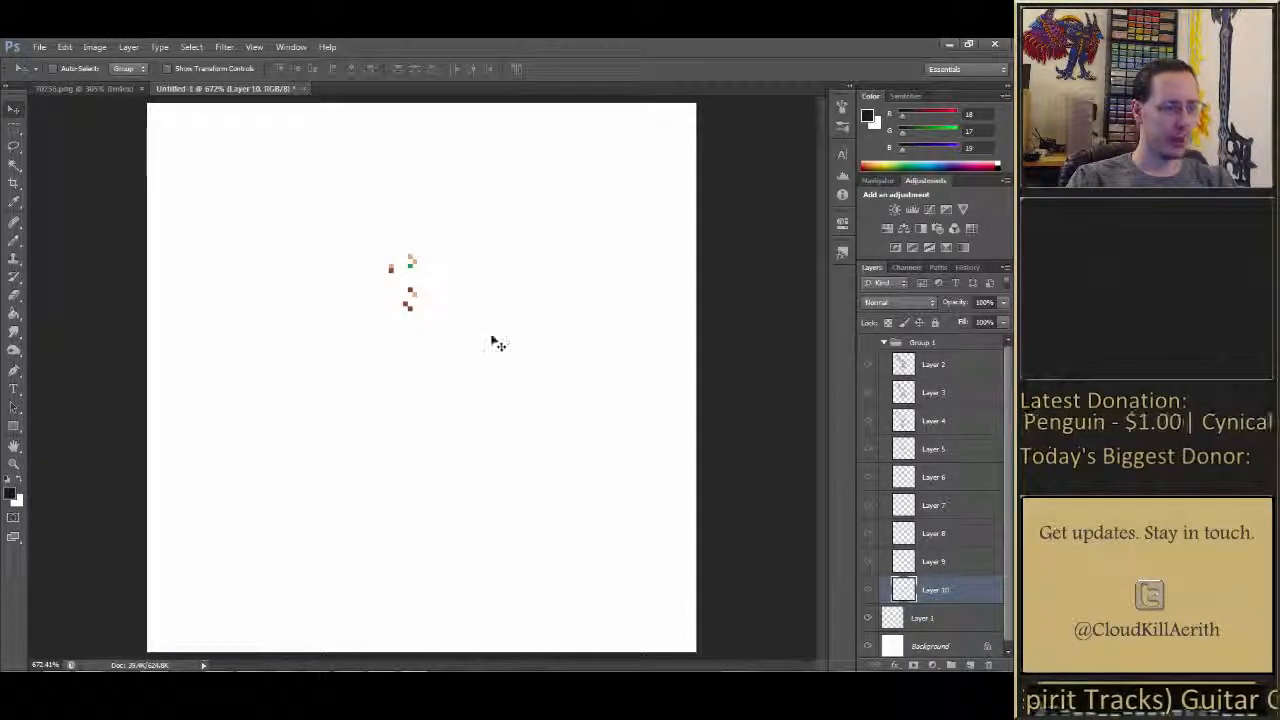
key(w)
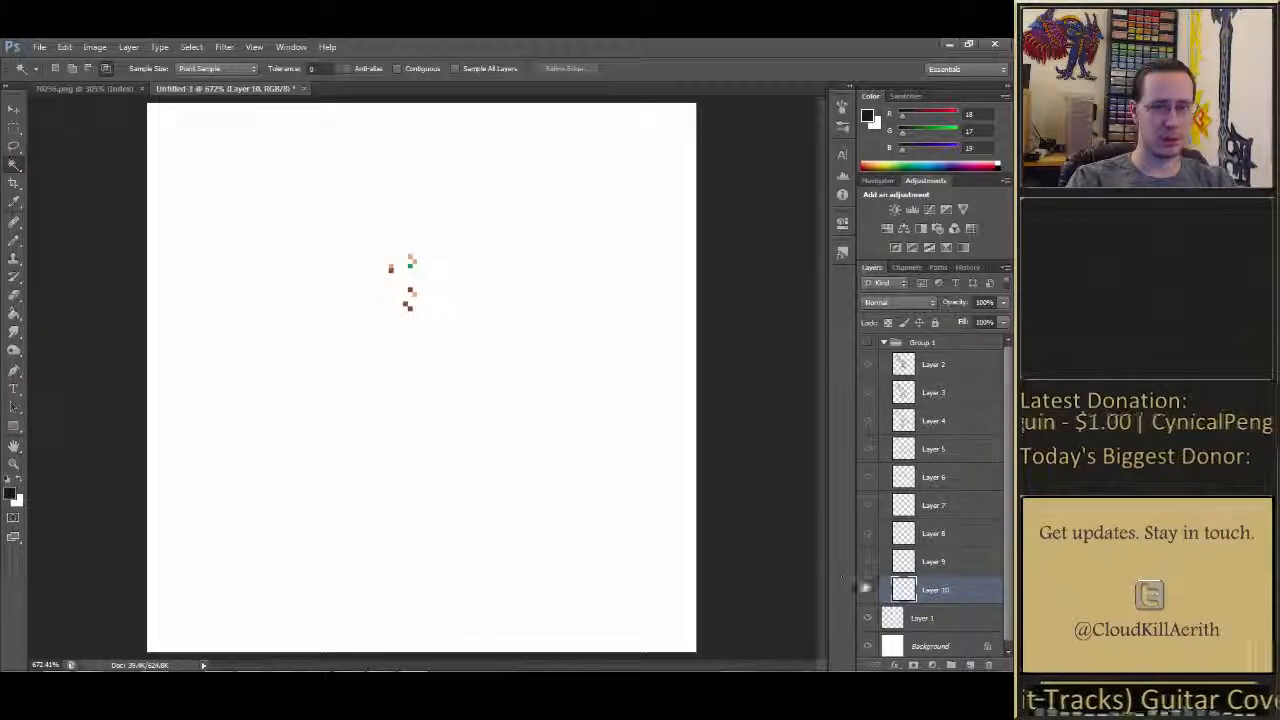
click(920, 618)
click(409, 316)
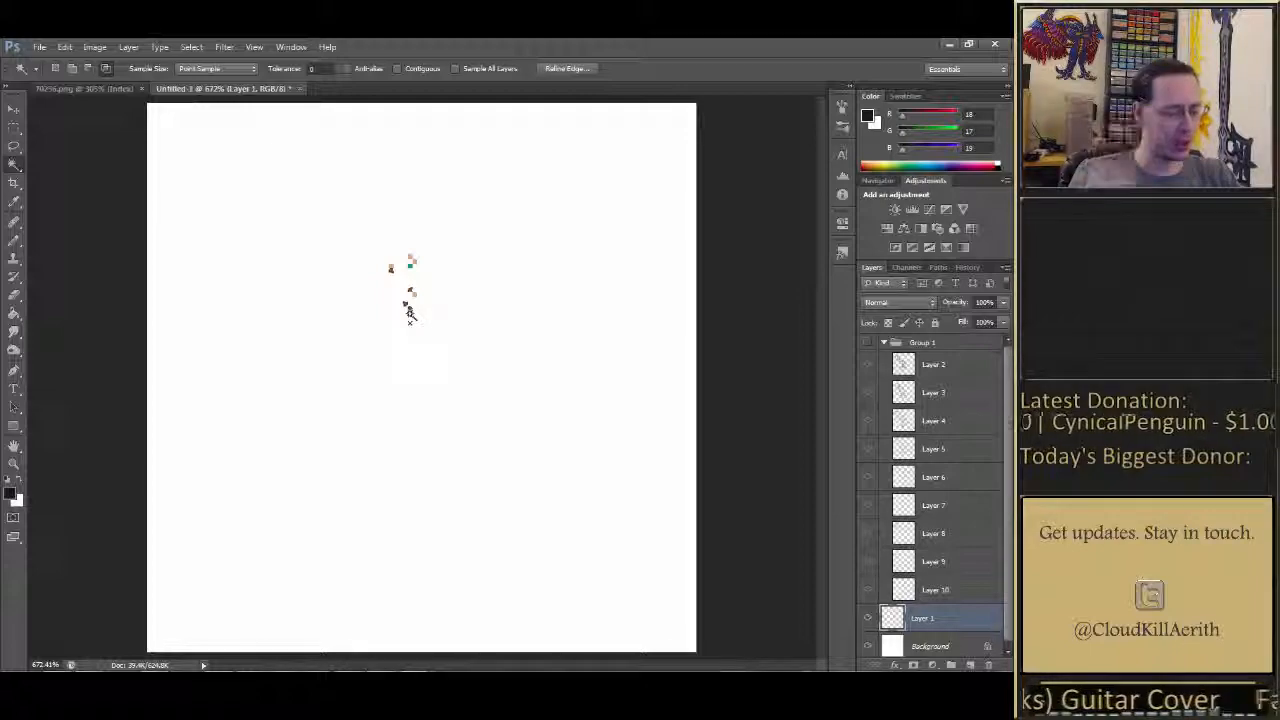
key(ctrl+x)
key(ctrl+v)
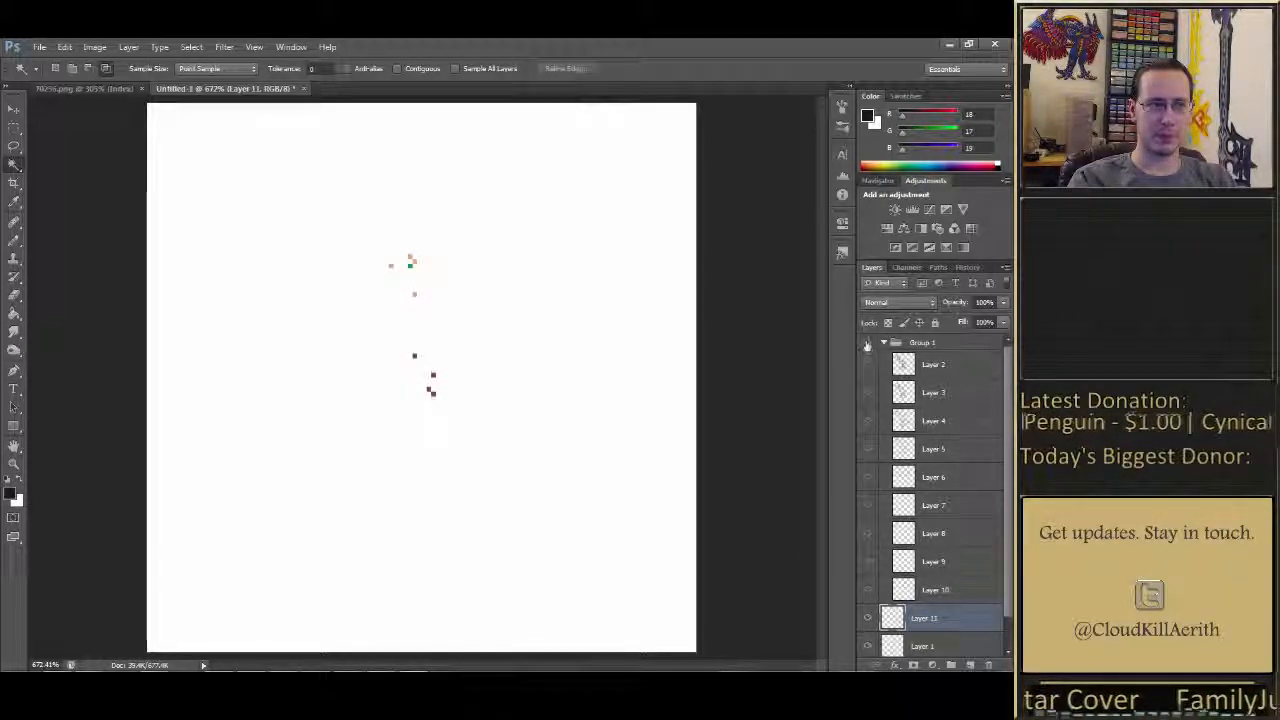
click(867, 343)
Nudge Layer 11 up and left until its dark brown pixels fit the sprite, and add the layer to Group 1 below Layer 10
key(v)
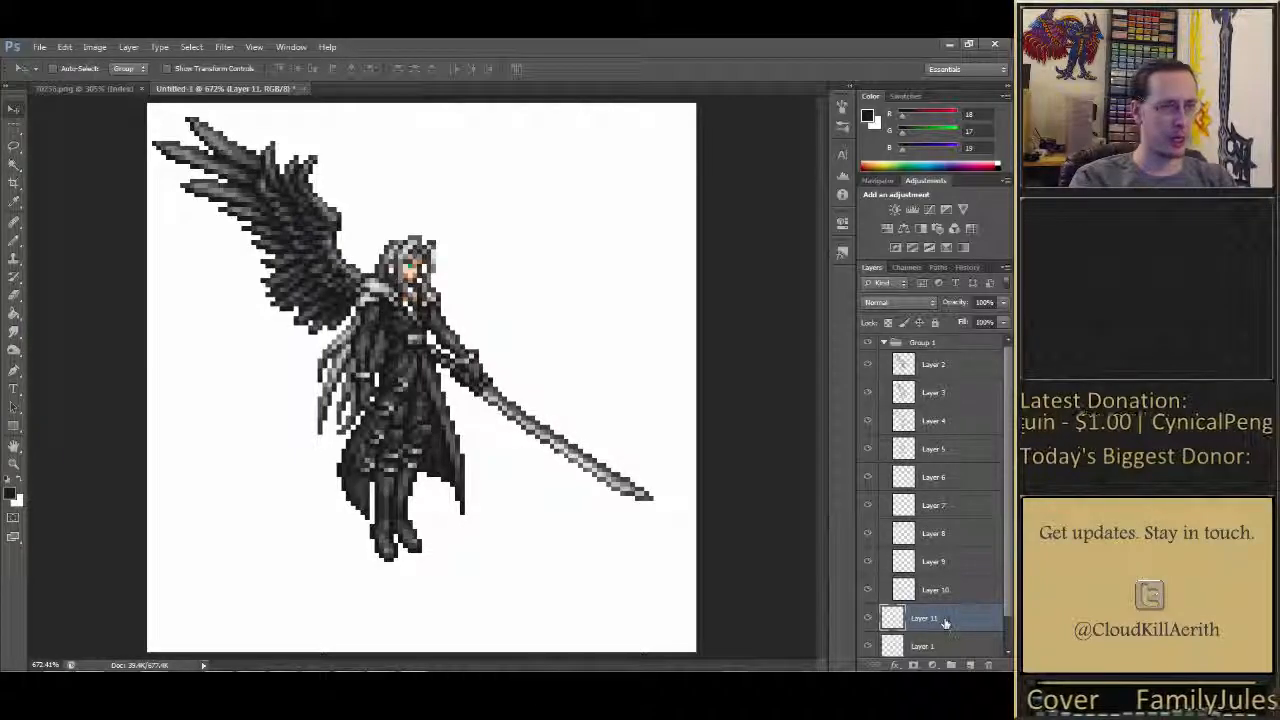
key(Up)
key(Up)
key(Up)
key(Up)
key(Up)
key(Up)
key(Up)
key(Up)
key(Up)
key(Up)
key(Up)
key(Up)
key(Up)
key(Up)
key(Up)
key(Up)
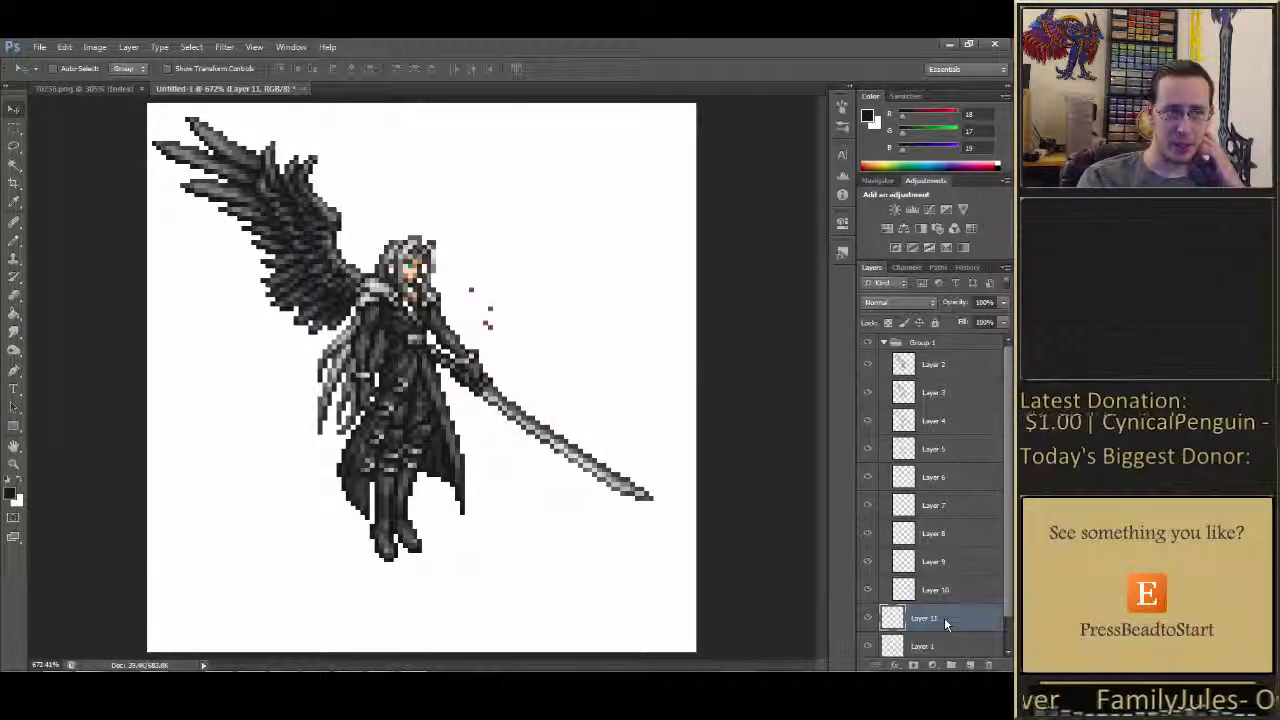
key(Left)
key(Left)
key(Left)
key(Left)
key(Left)
key(Left)
key(Left)
key(Left)
key(Left)
key(Left)
key(Left)
key(Left)
key(Left)
key(Left)
key(Left)
key(Left)
key(Left)
key(Left)
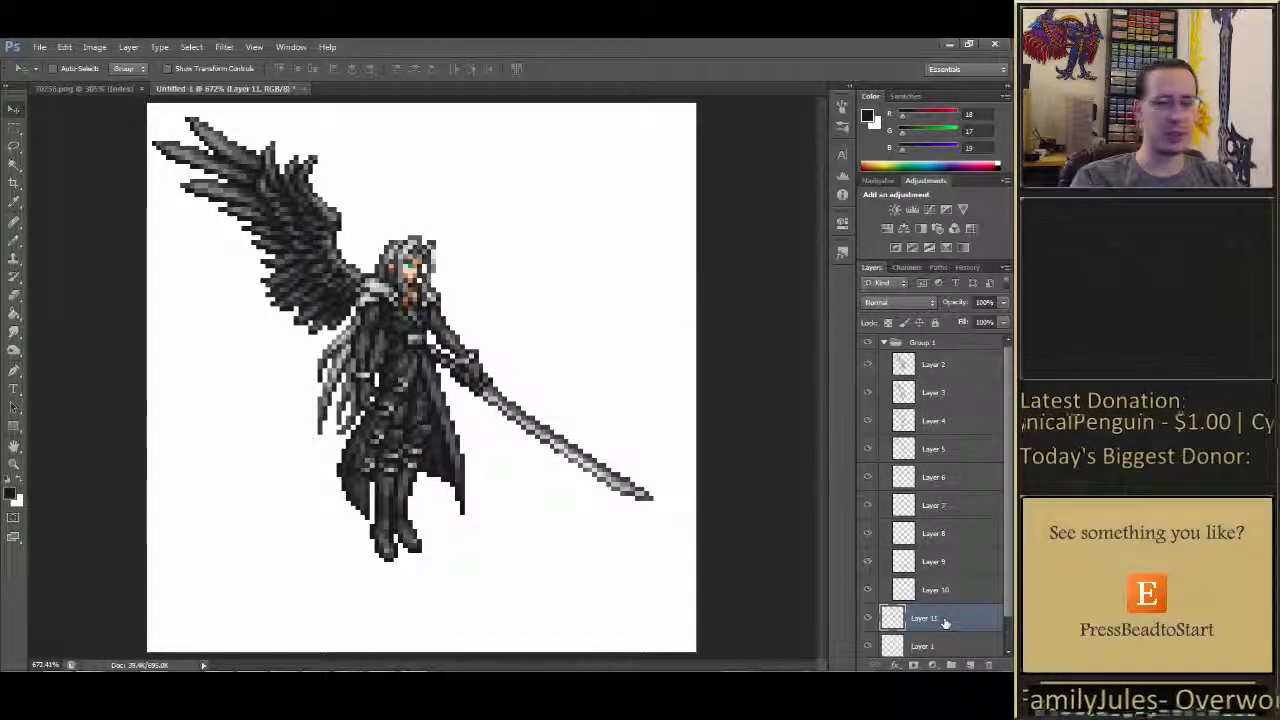
drag(945, 622, 946, 615)
With Group 1 hidden, split the remaining skin-tone pixels off Layer 1 using Layer Via Cut, and add the new layer to the group below Layer 11
click(938, 646)
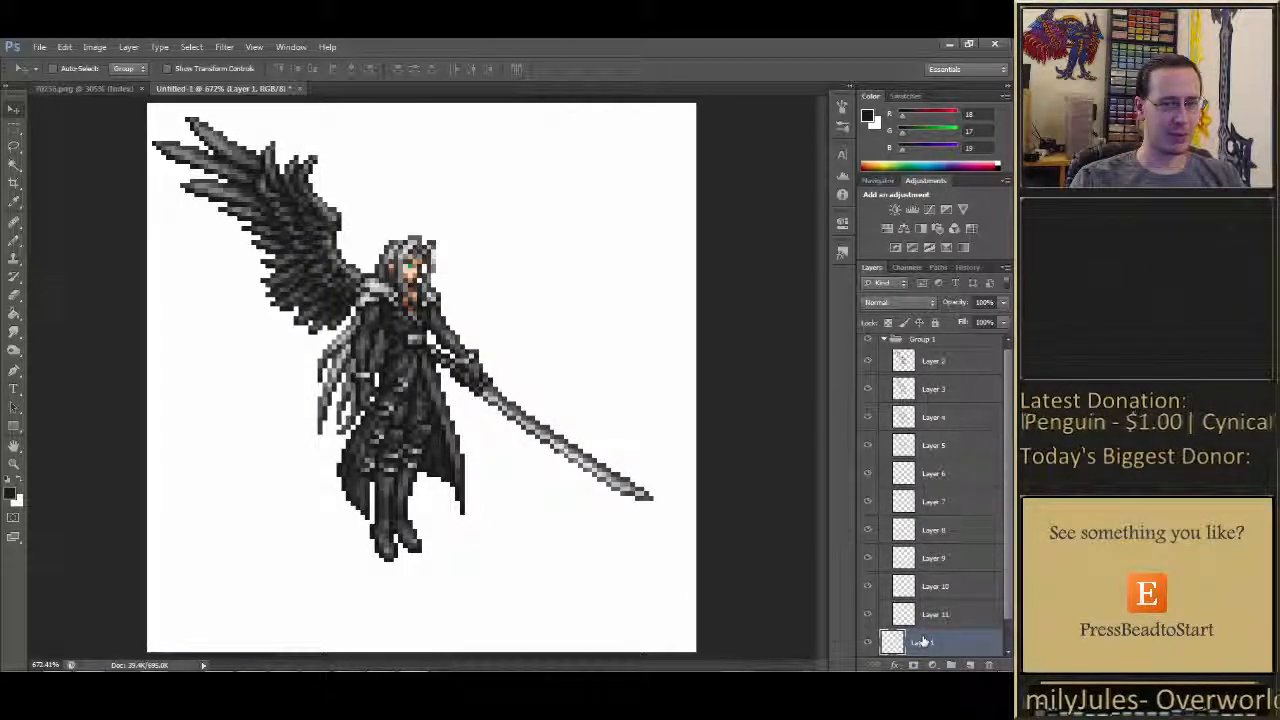
click(867, 339)
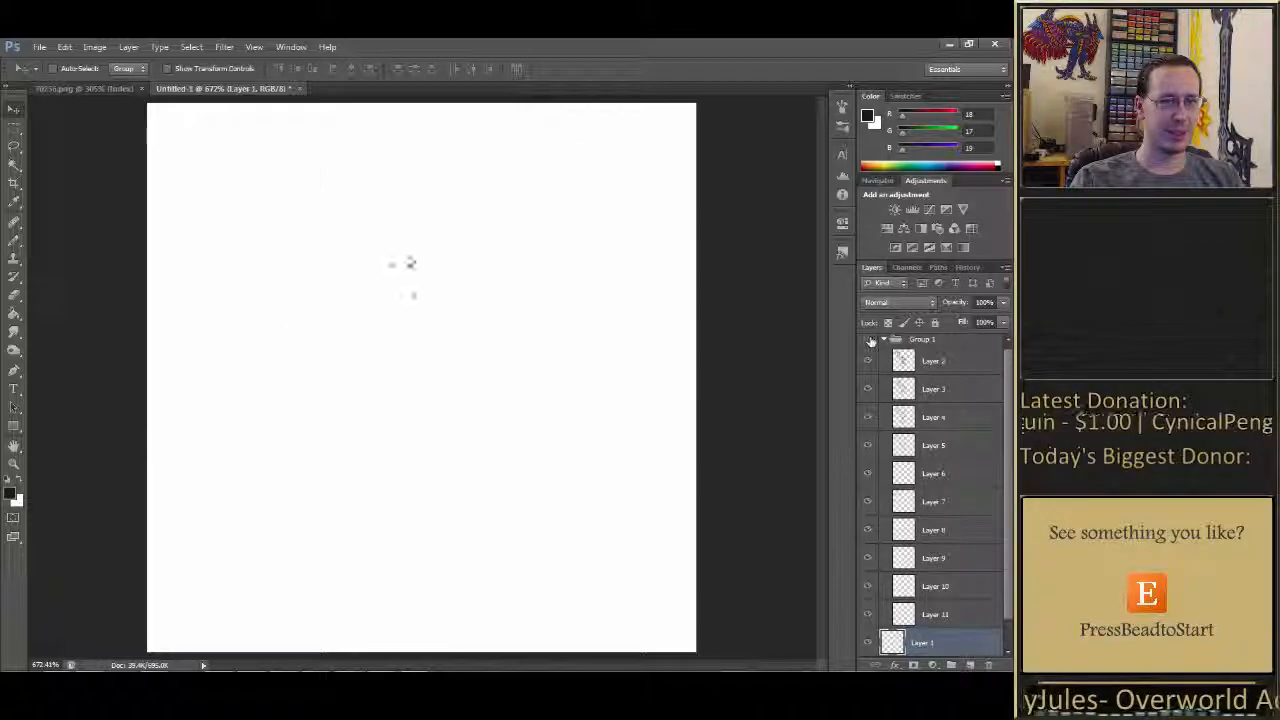
key(w)
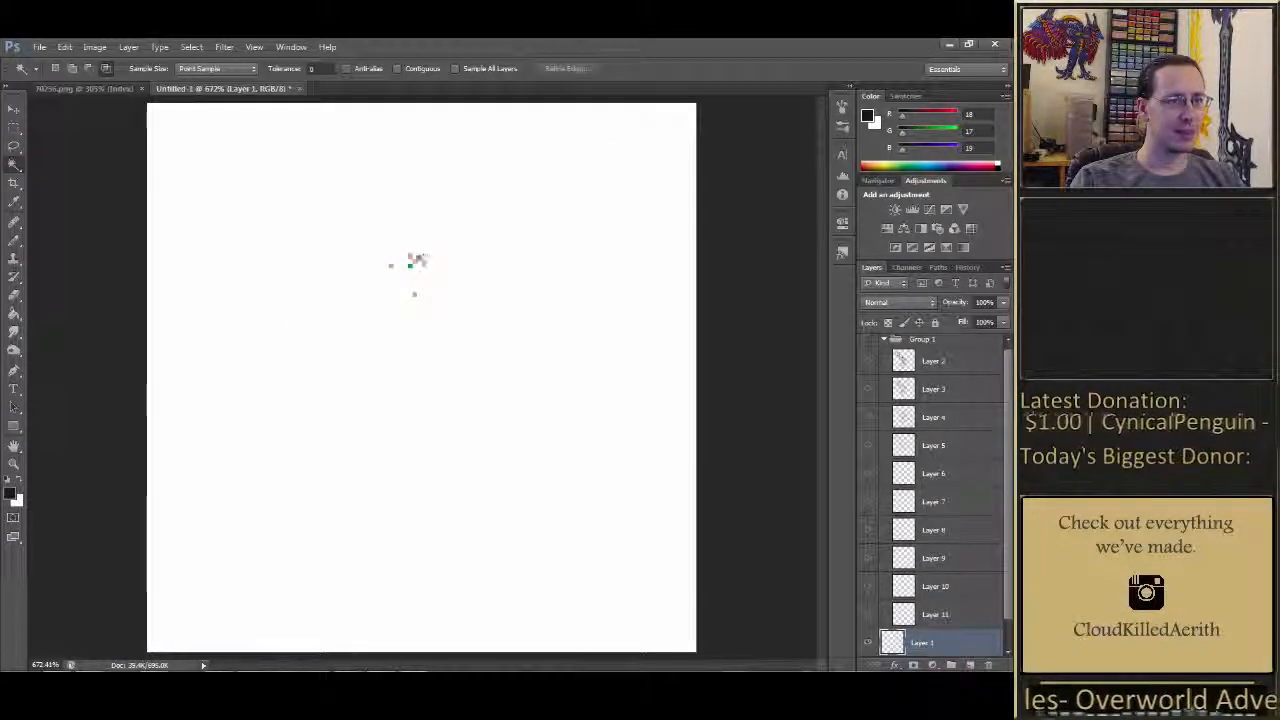
click(411, 262)
right_click(411, 262)
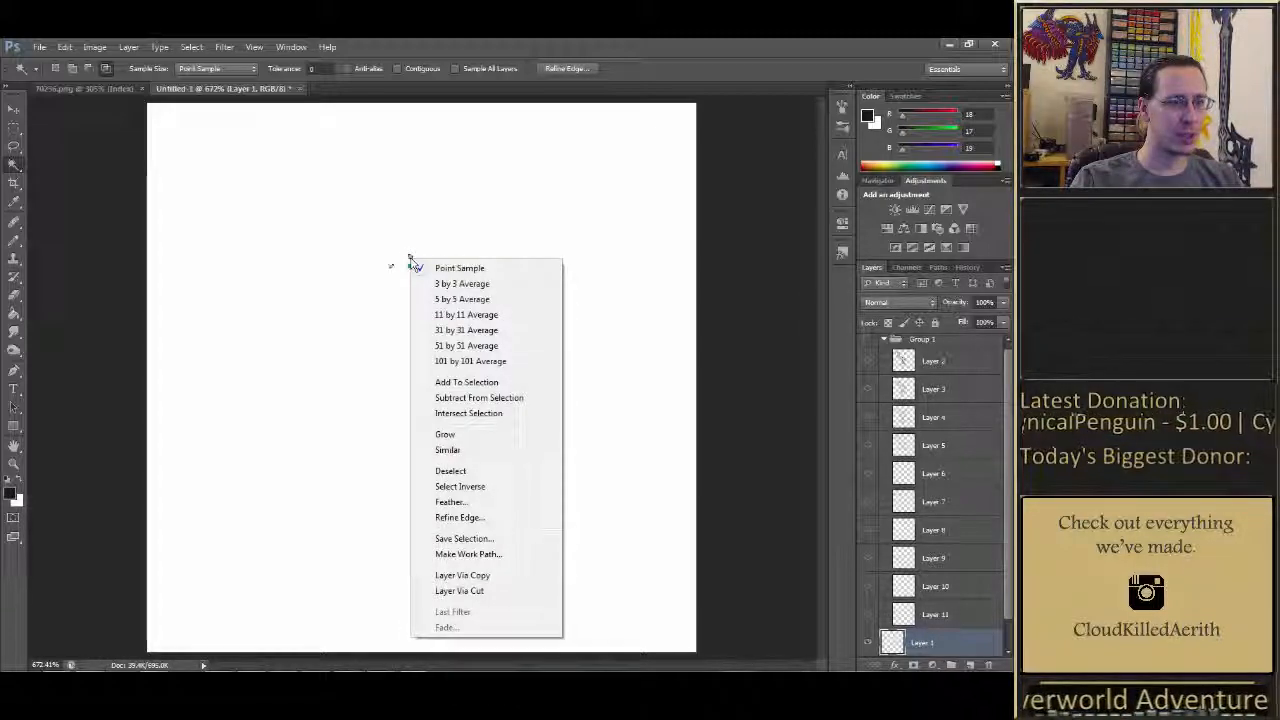
click(470, 591)
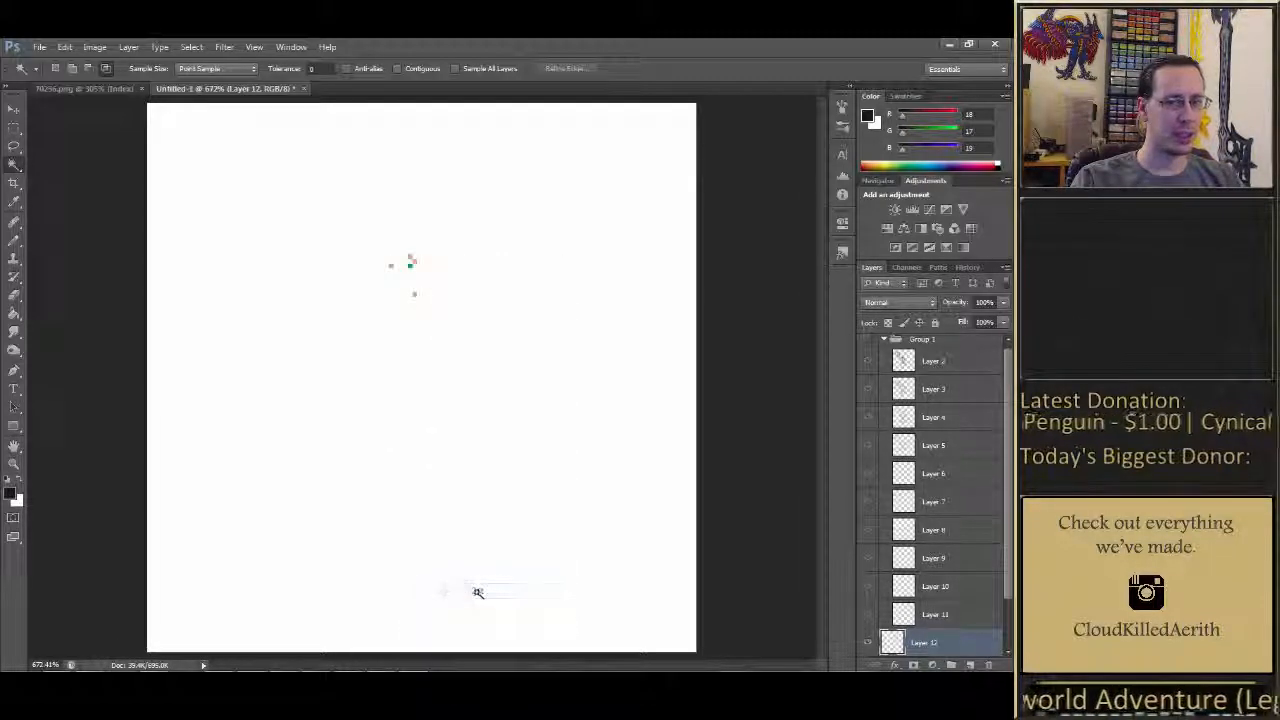
drag(960, 637, 954, 621)
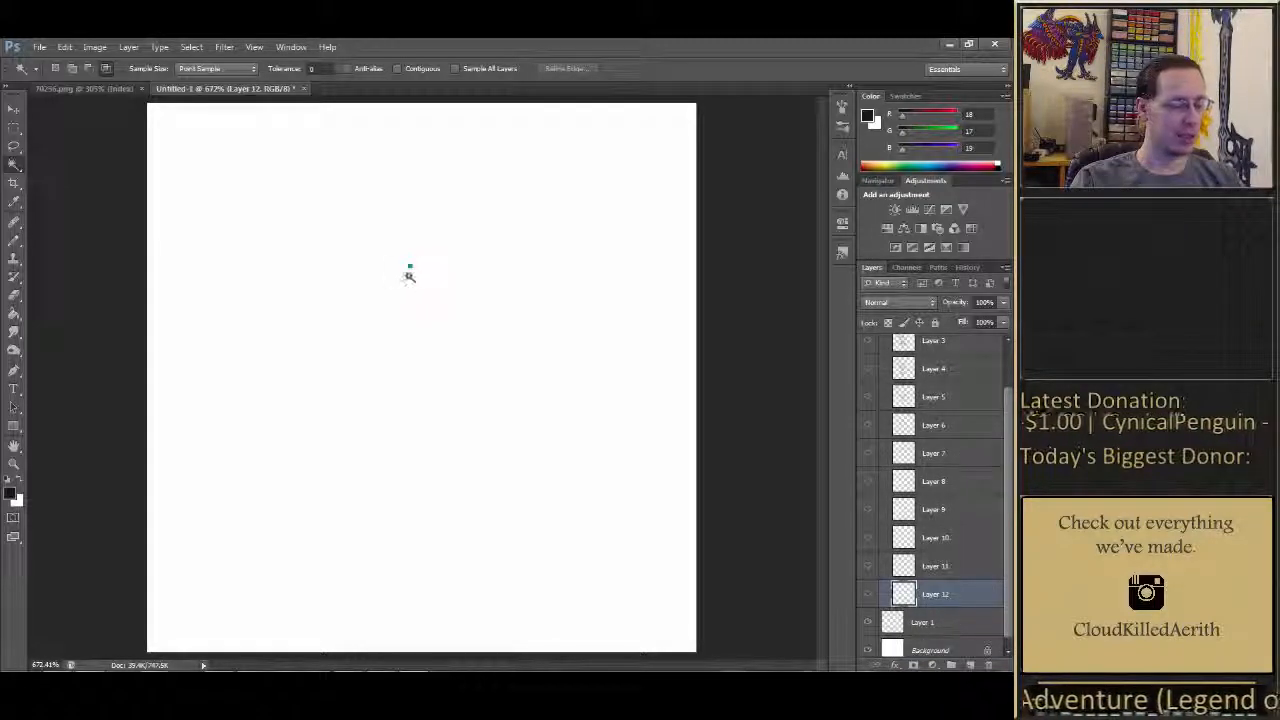
Select Layer 1's remaining teal eye pixel with the Magic Wand, show Group 1, and move Layer 1 into the group below Layer 12
click(961, 631)
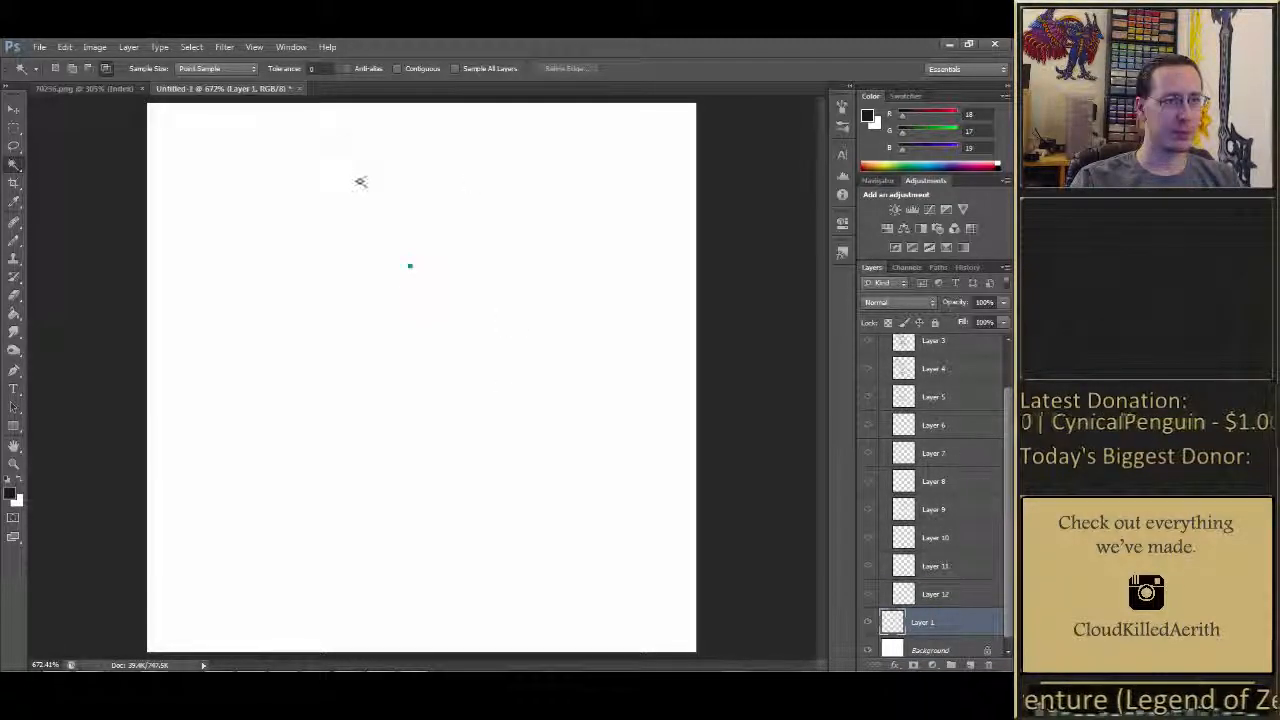
click(410, 267)
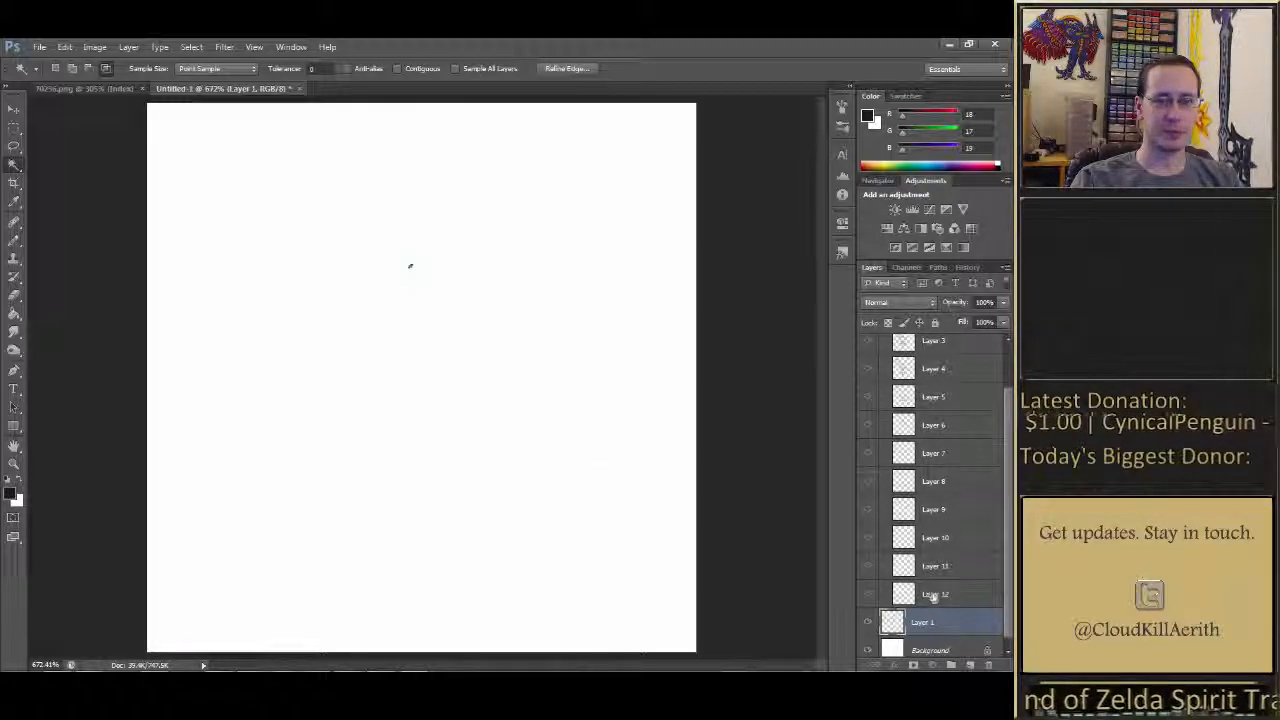
click(922, 376)
scroll(923, 380, up, 2)
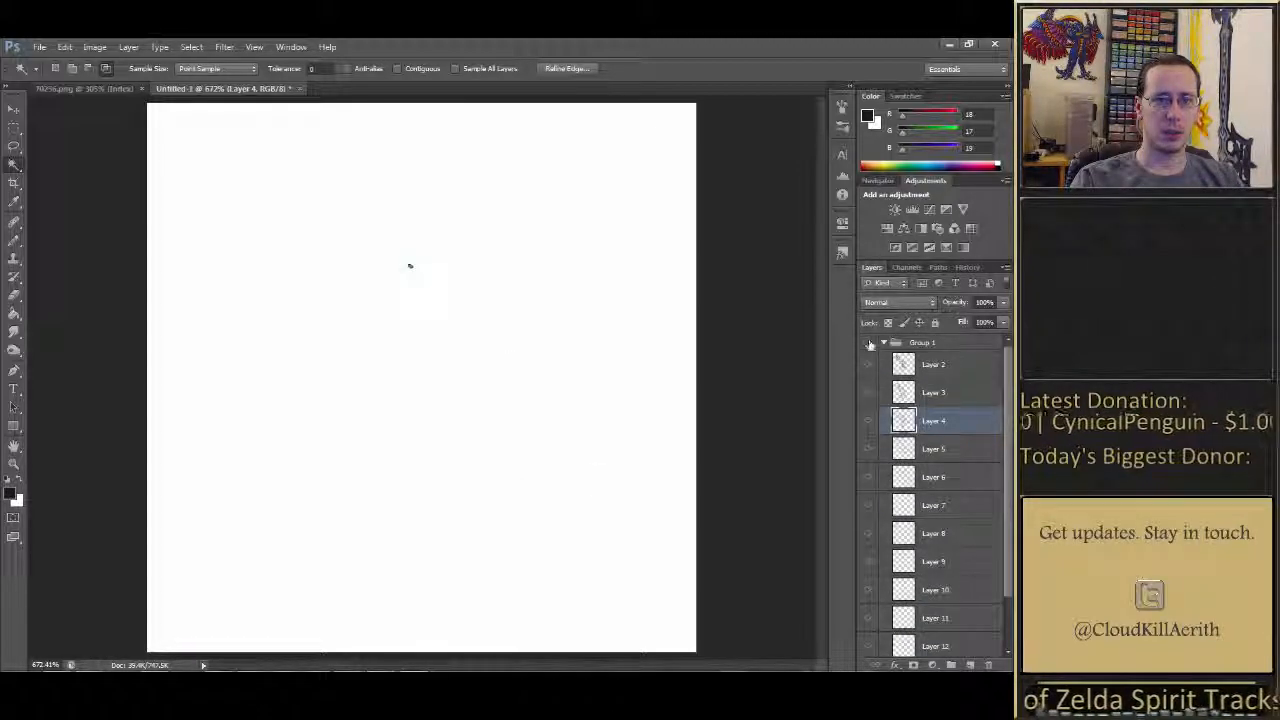
click(868, 343)
scroll(935, 432, down, 2)
drag(921, 617, 931, 592)
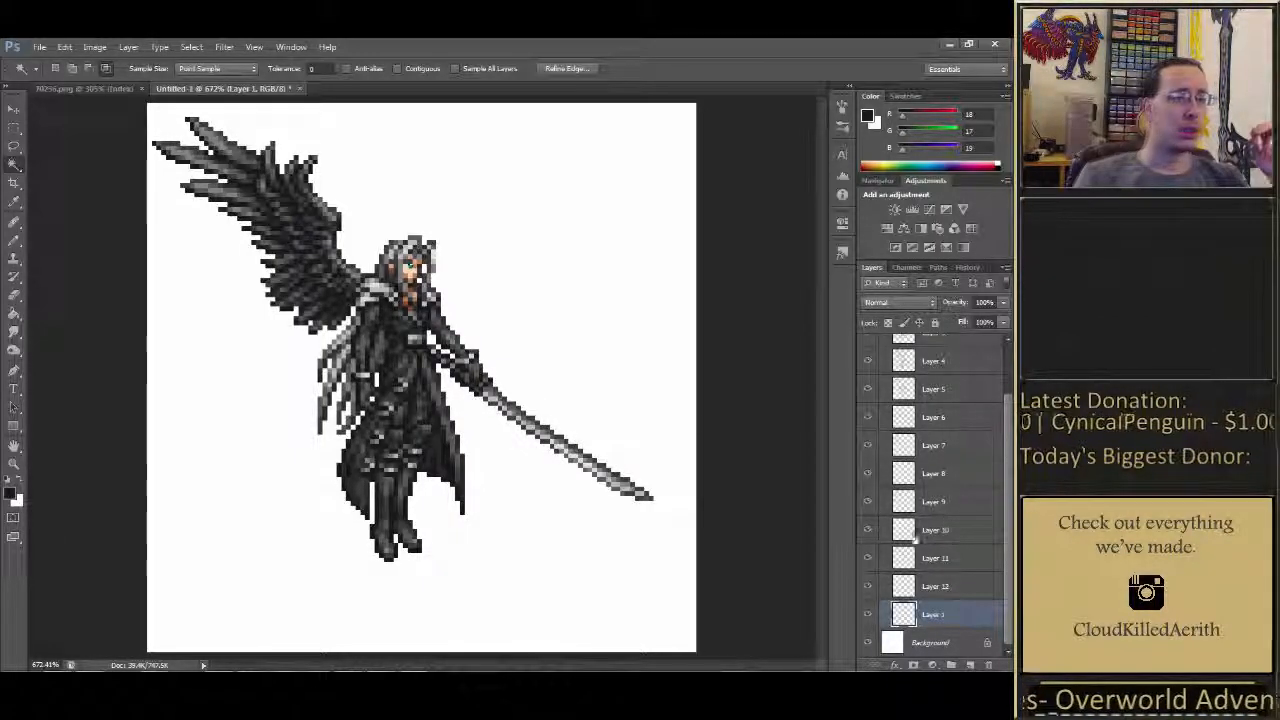
key(m)
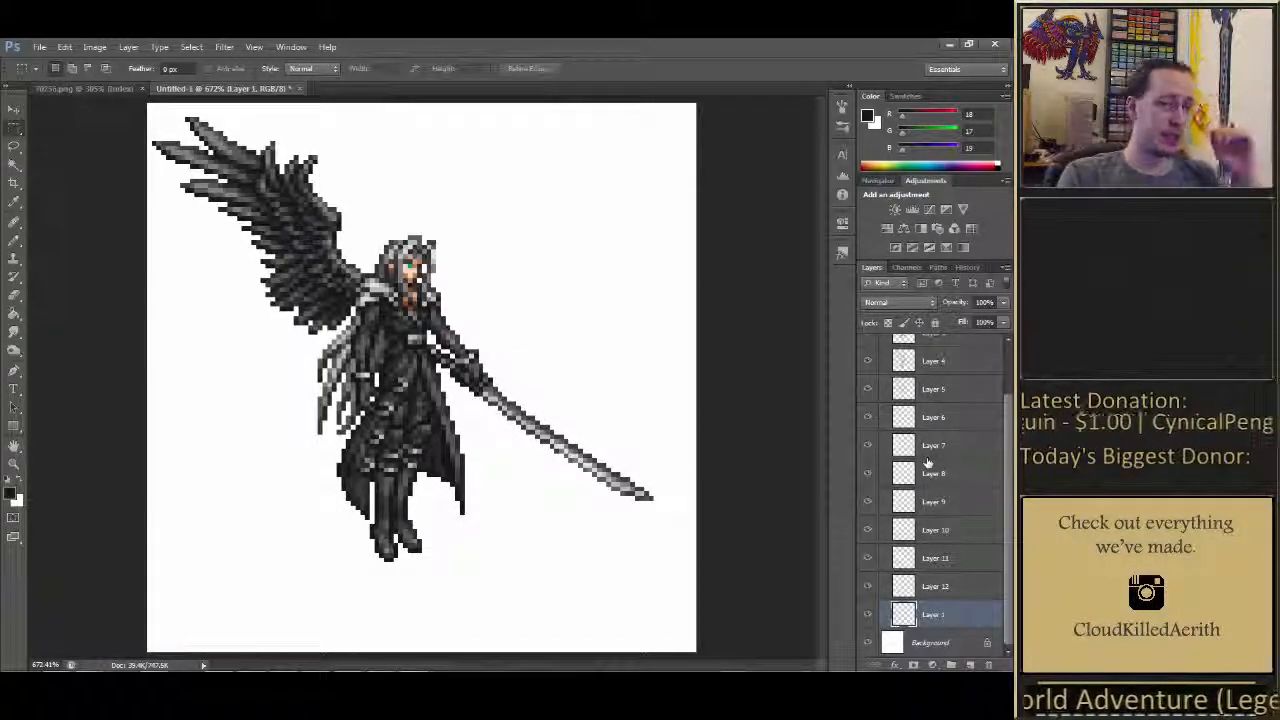
Rename Layer 1, which holds the teal eye pixel, as Parrot Green
scroll(928, 462, up, 2)
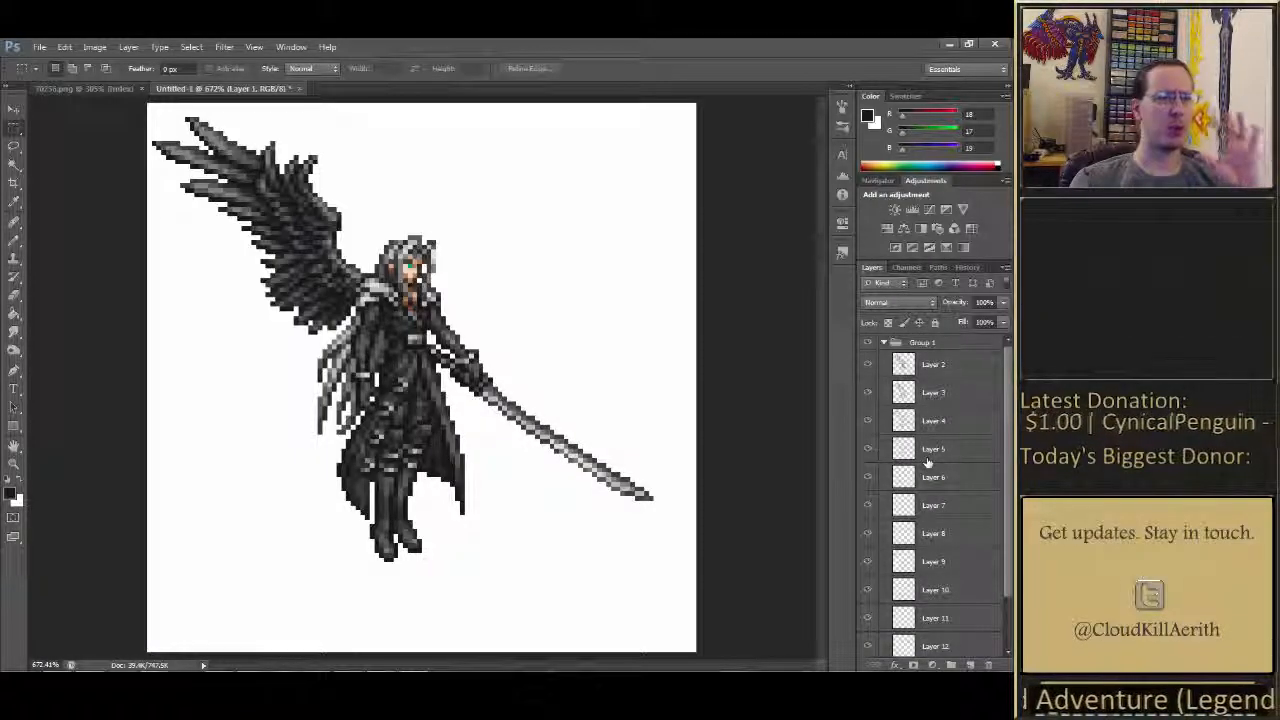
scroll(935, 460, down, 2)
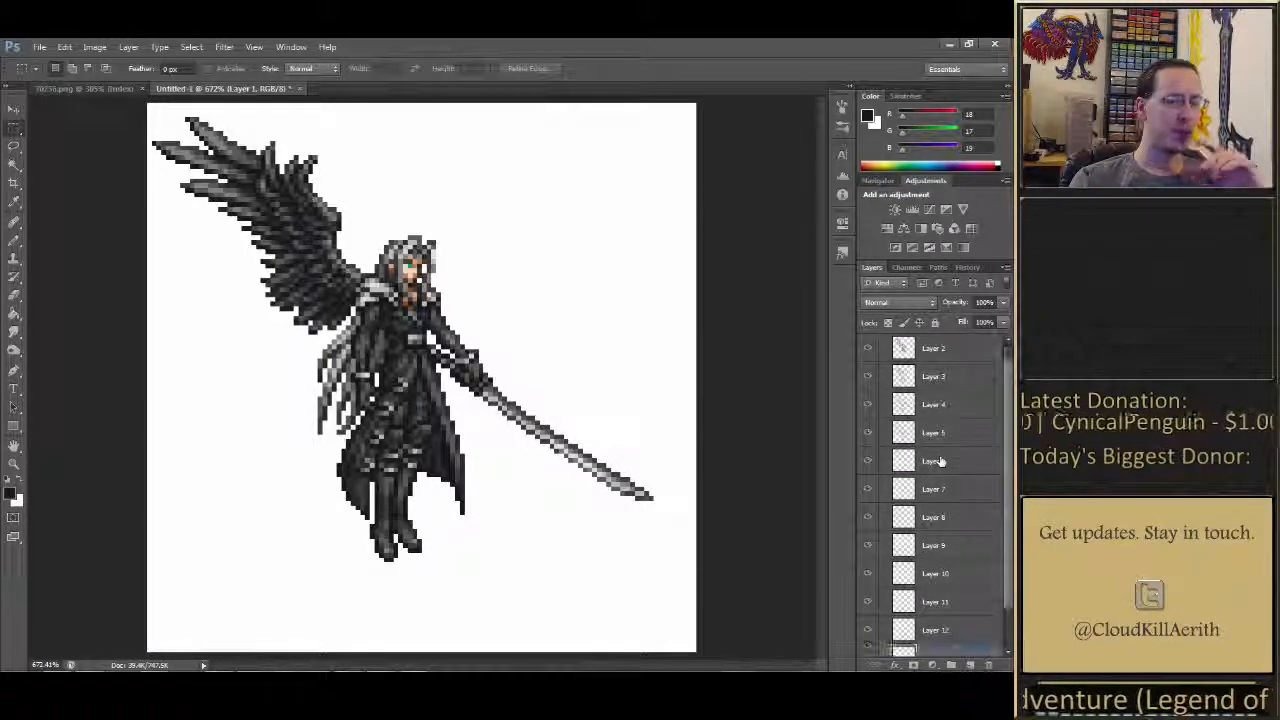
scroll(940, 459, down, 1)
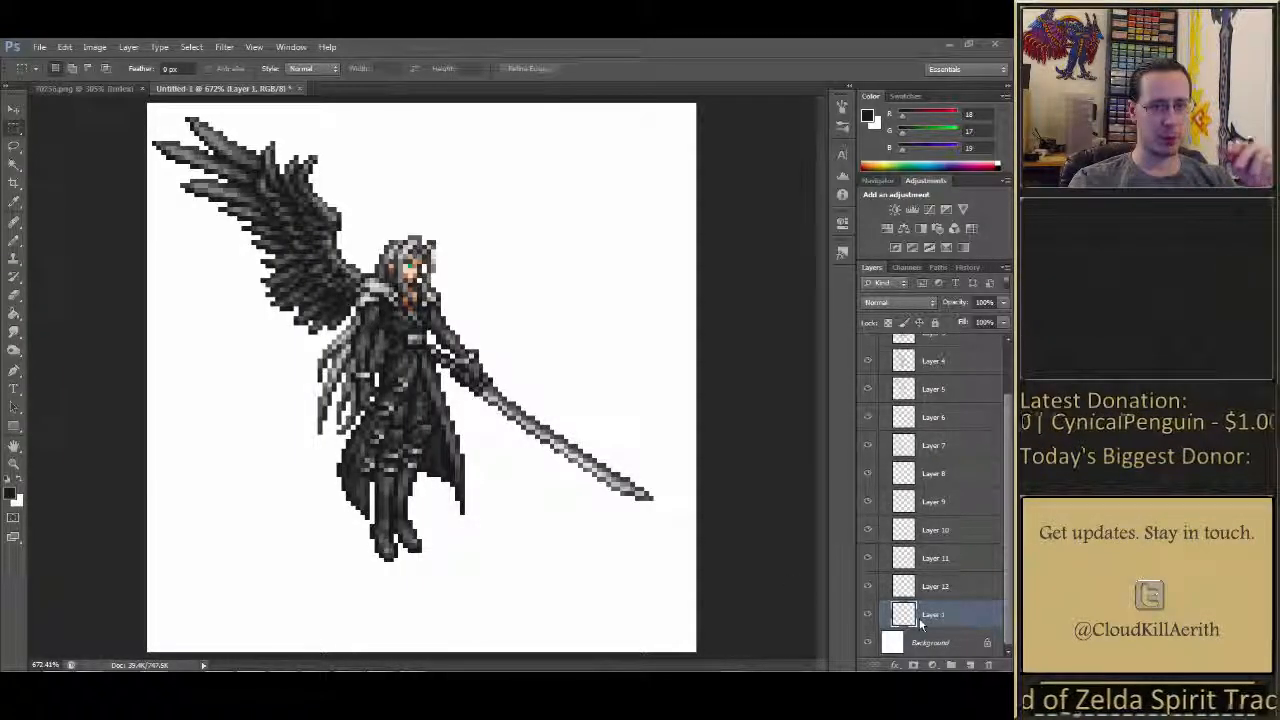
click(870, 618)
text(Parrot G)
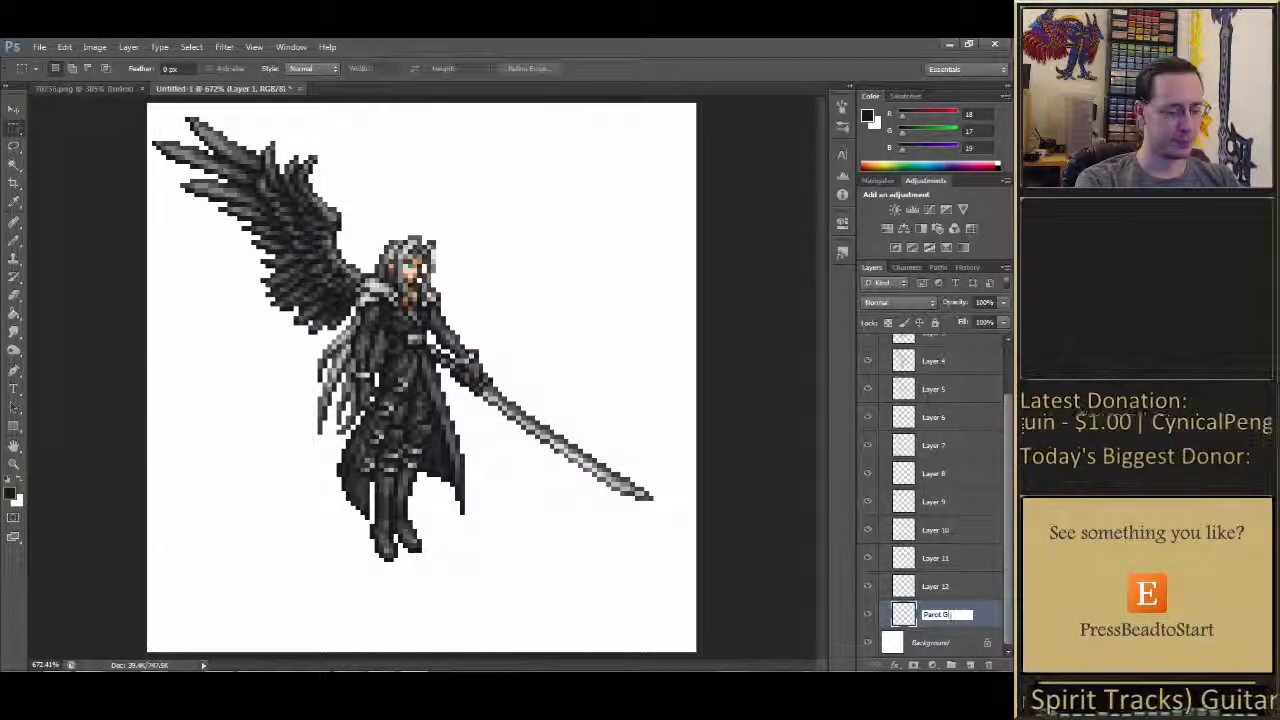
text(reen)
key(Return)
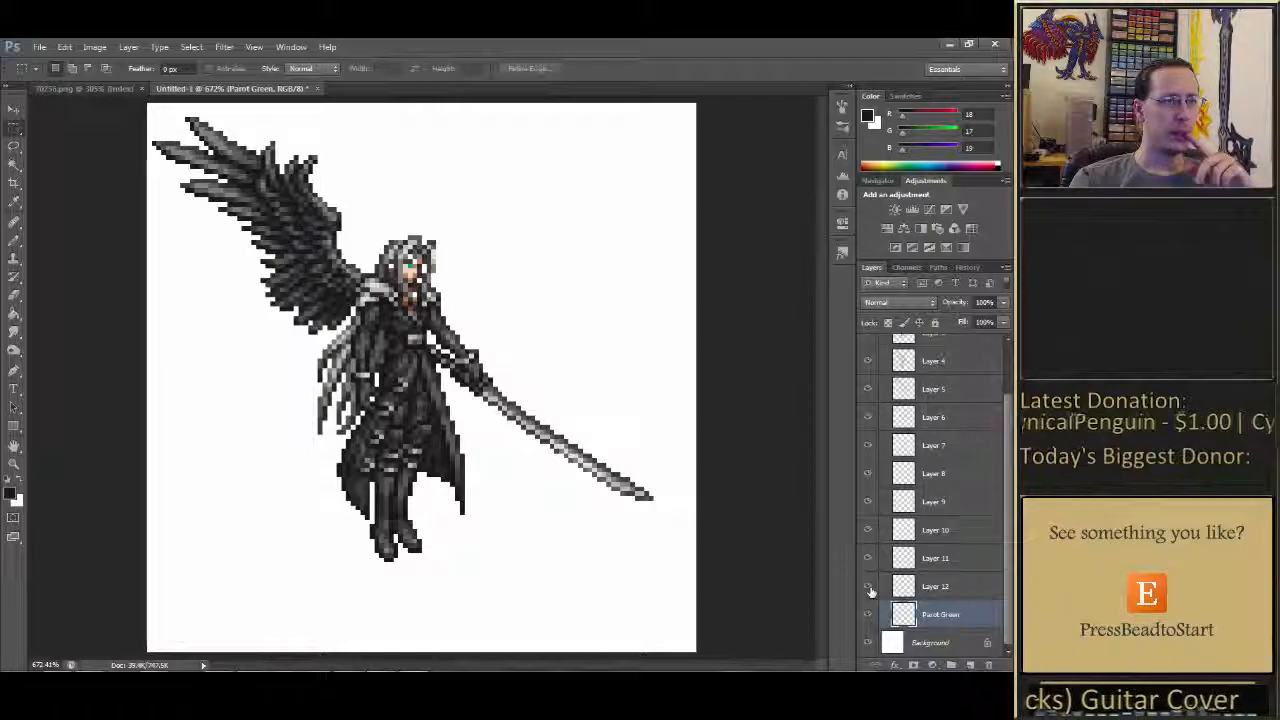
Sample the face's skin tones with the Eyedropper and examine their values in the foreground Color Picker
key(i)
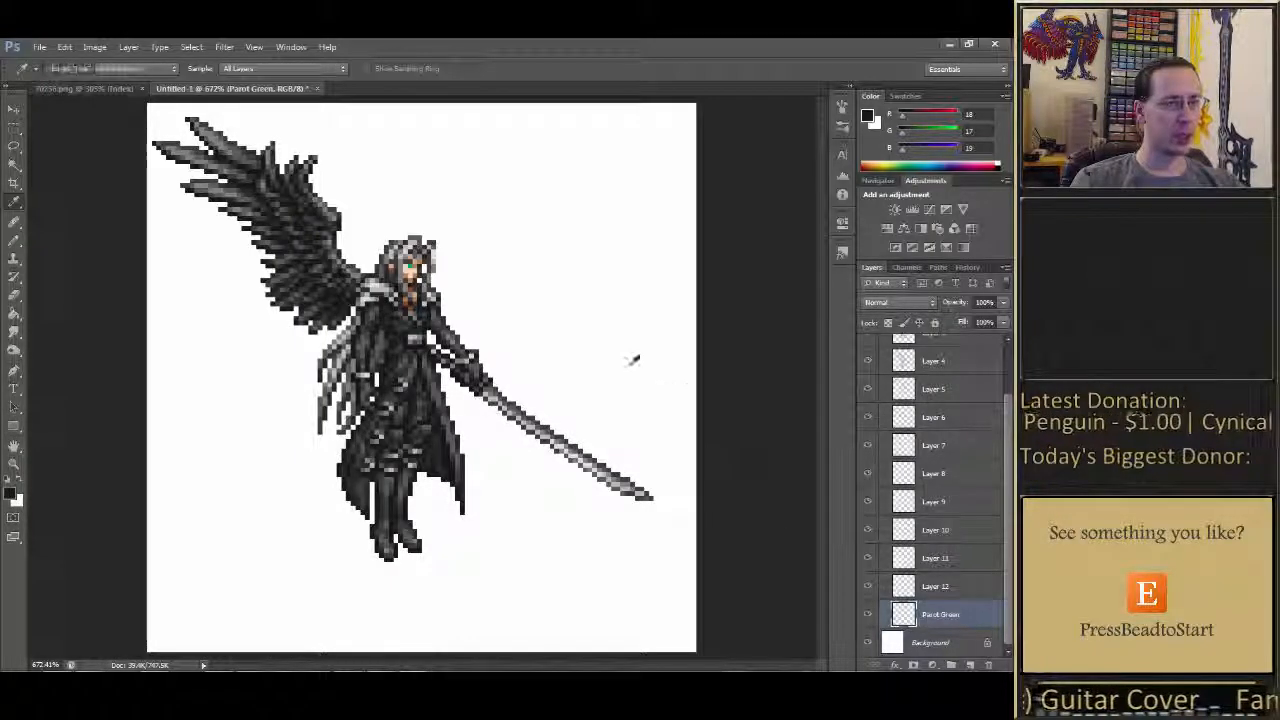
click(414, 251)
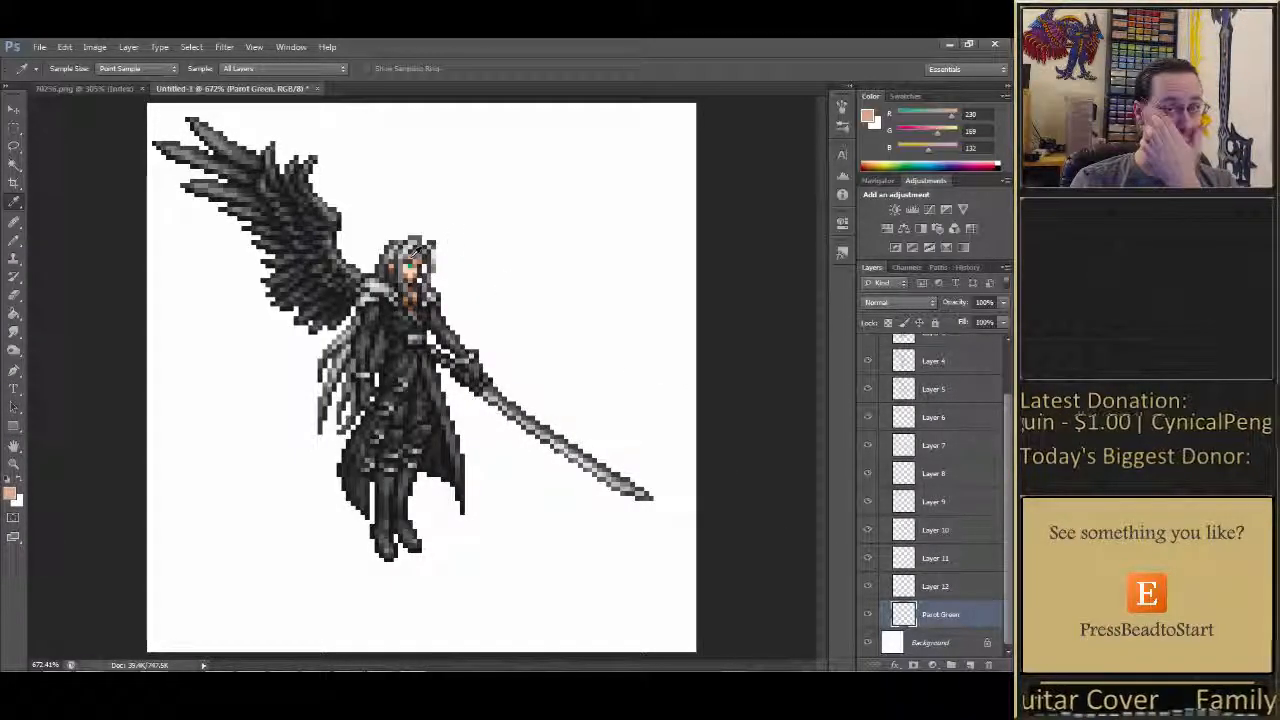
click(868, 116)
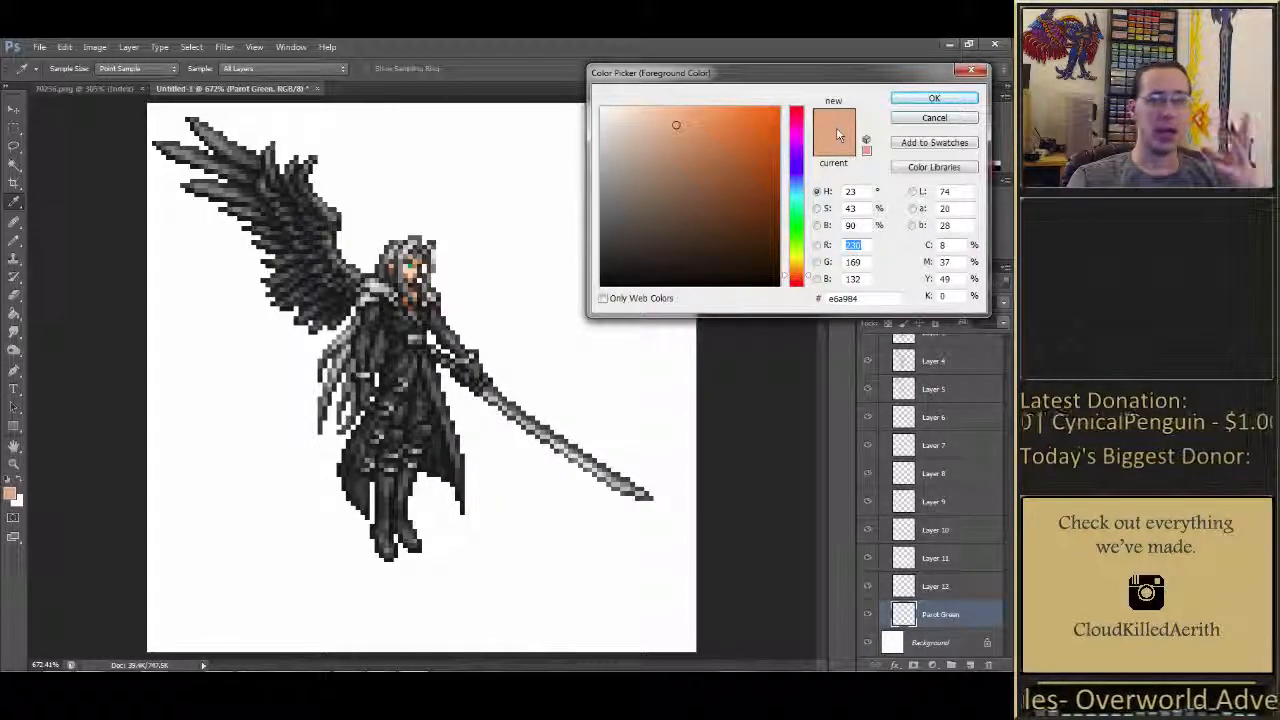
click(925, 121)
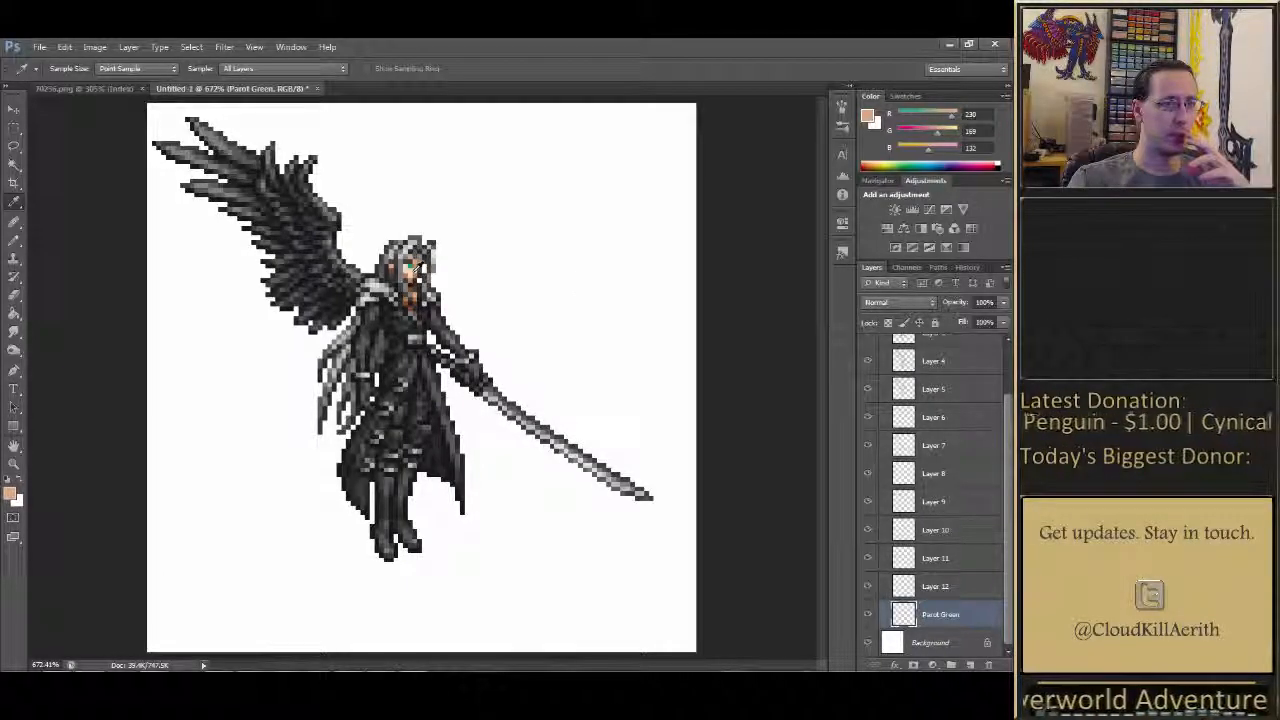
click(409, 268)
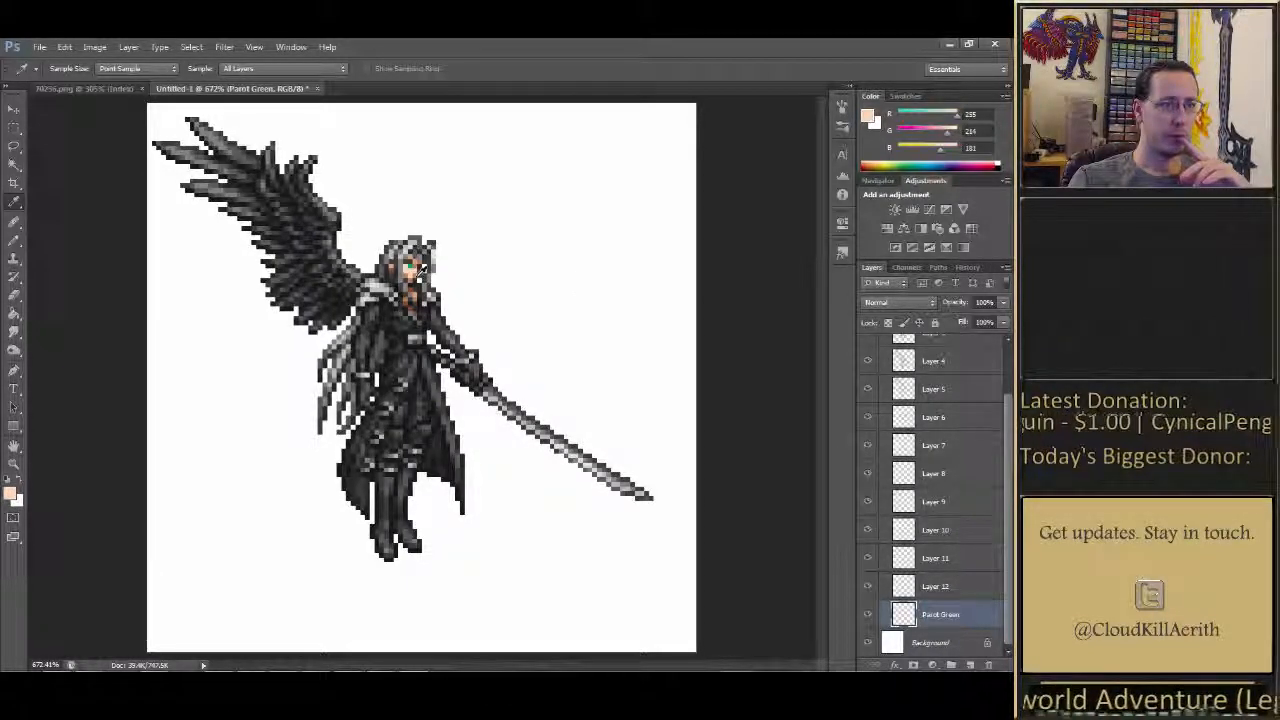
click(417, 273)
click(866, 117)
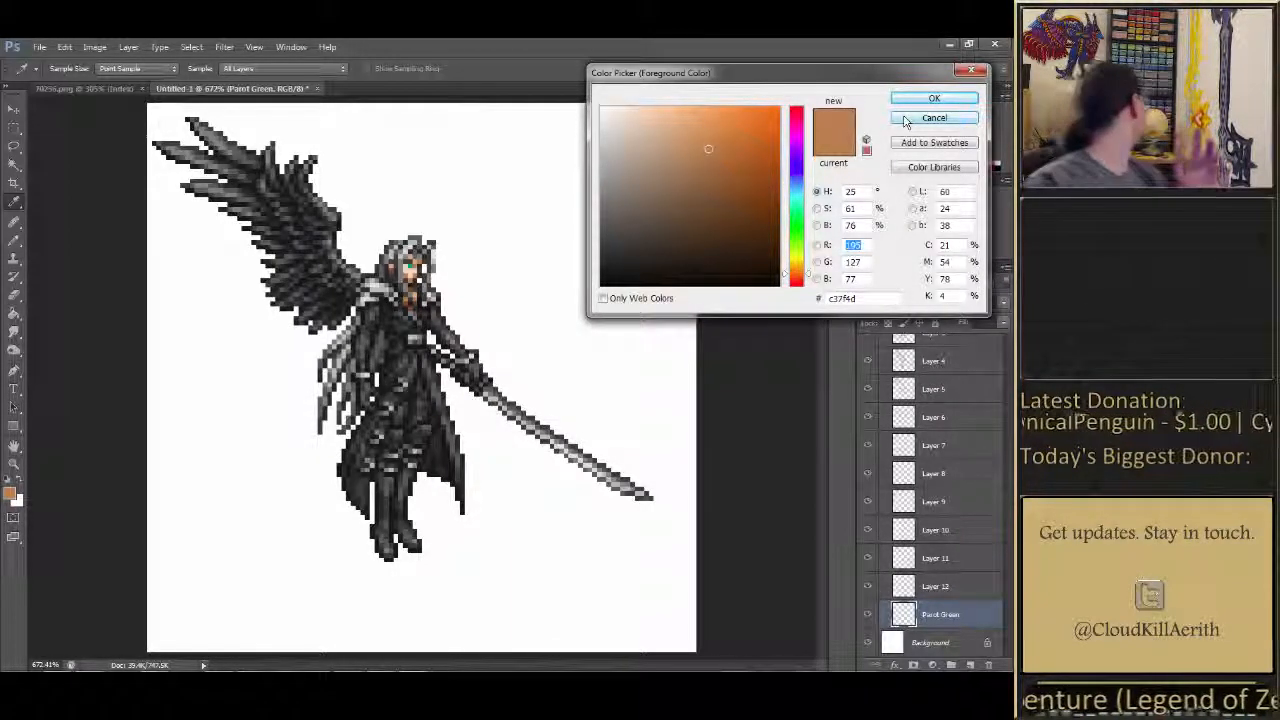
click(951, 99)
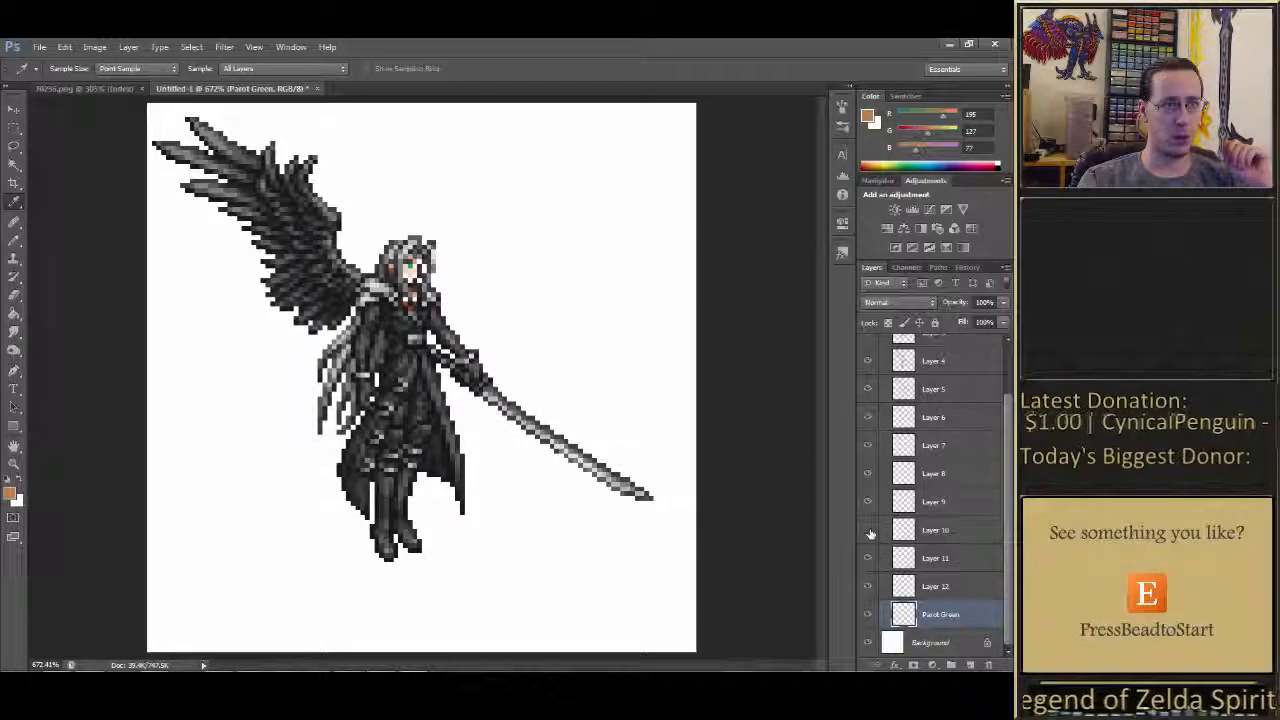
Rename Layer 10 as PP L.Brown
click(940, 530)
double_click(937, 530)
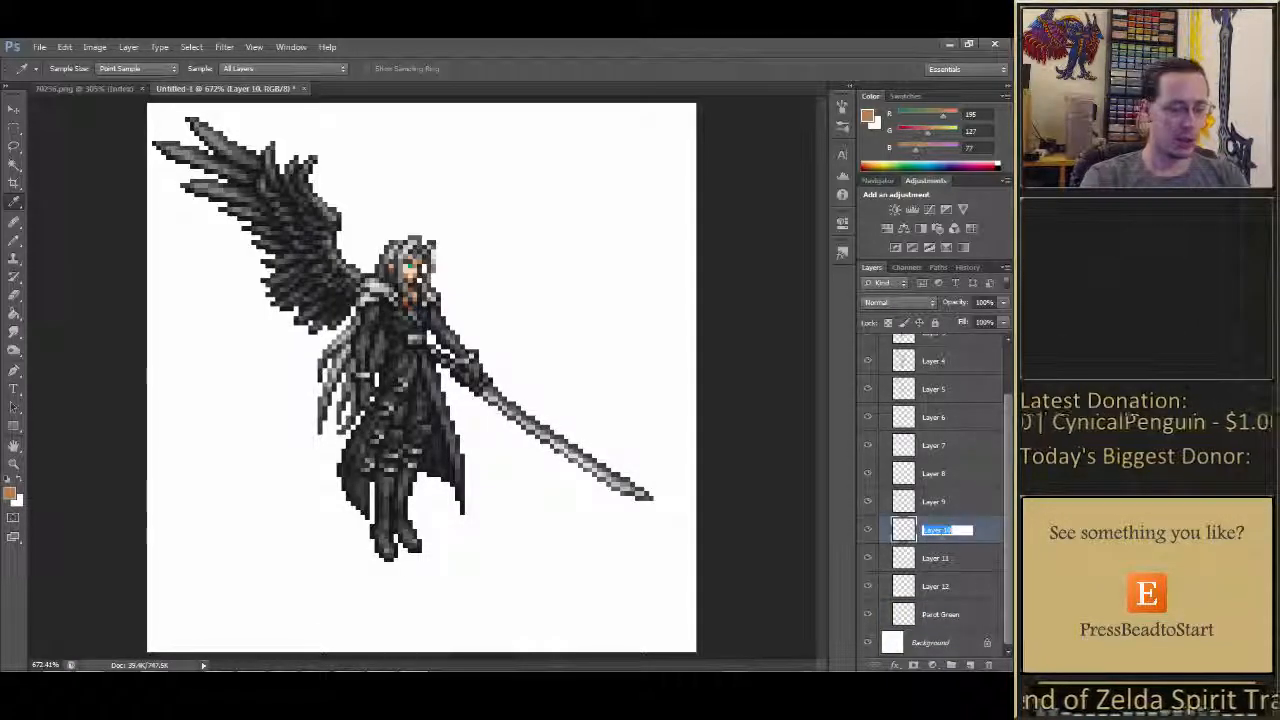
text(PP L)
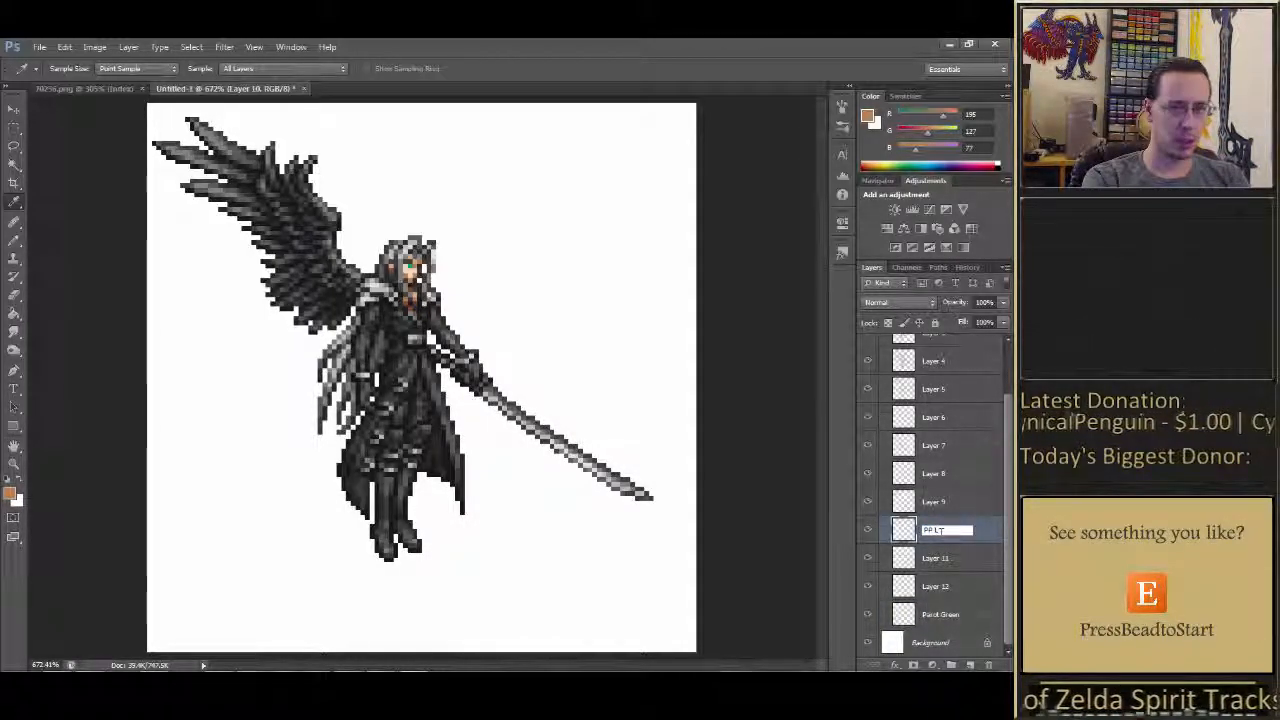
text(.Brown)
key(Return)
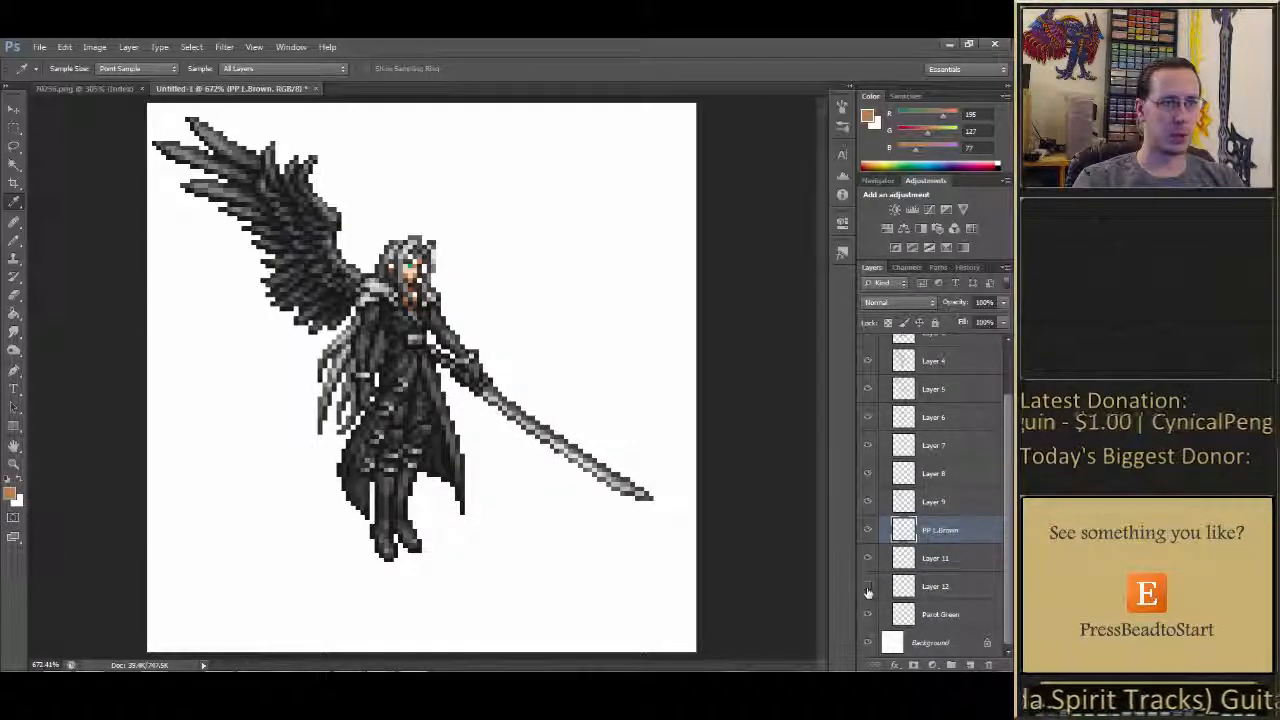
Rename Layer 12 as H Flesh
double_click(940, 587)
text(H F)
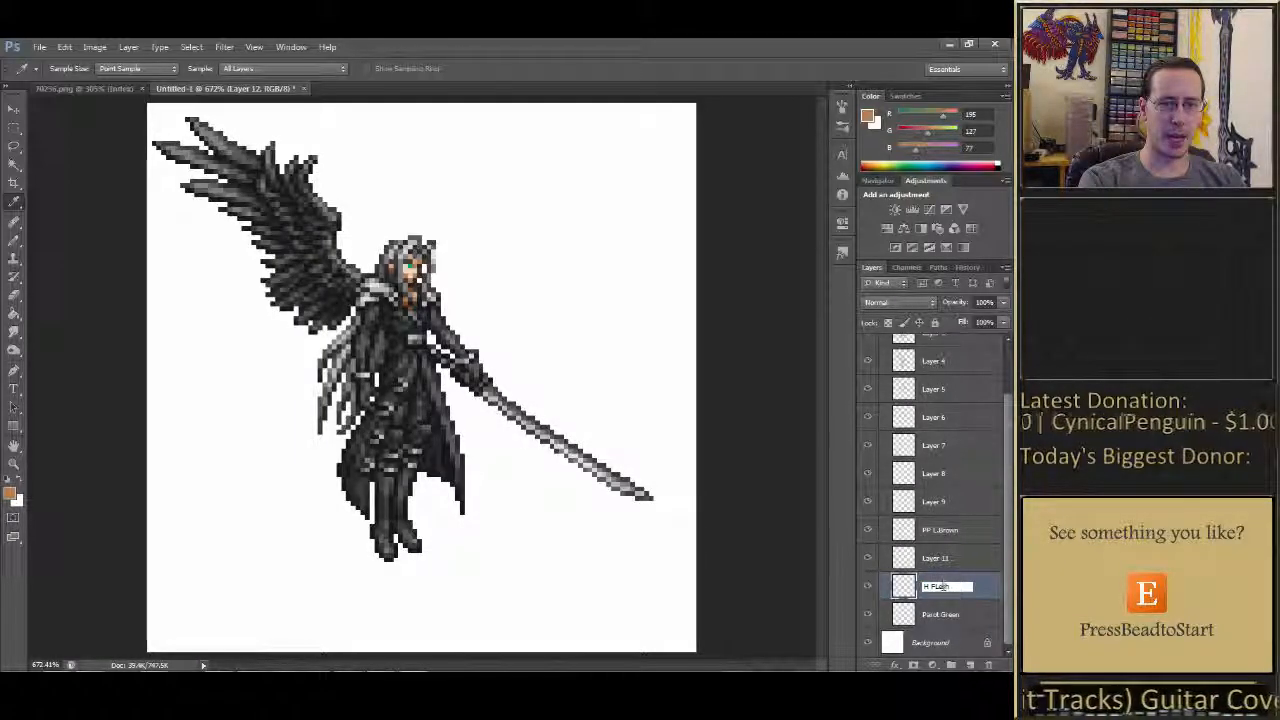
text(lesh)
key(Return)
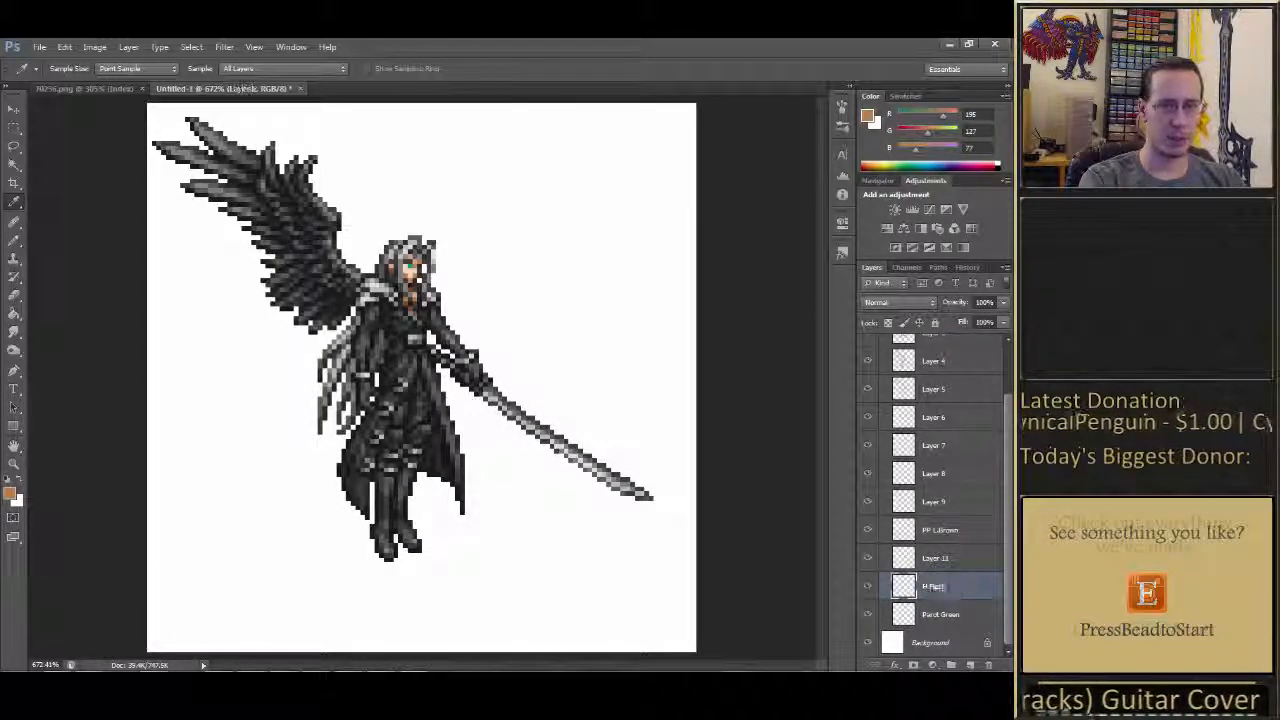
Select Layer 11 and toggle its visibility to check which pixels it holds
click(926, 560)
click(869, 561)
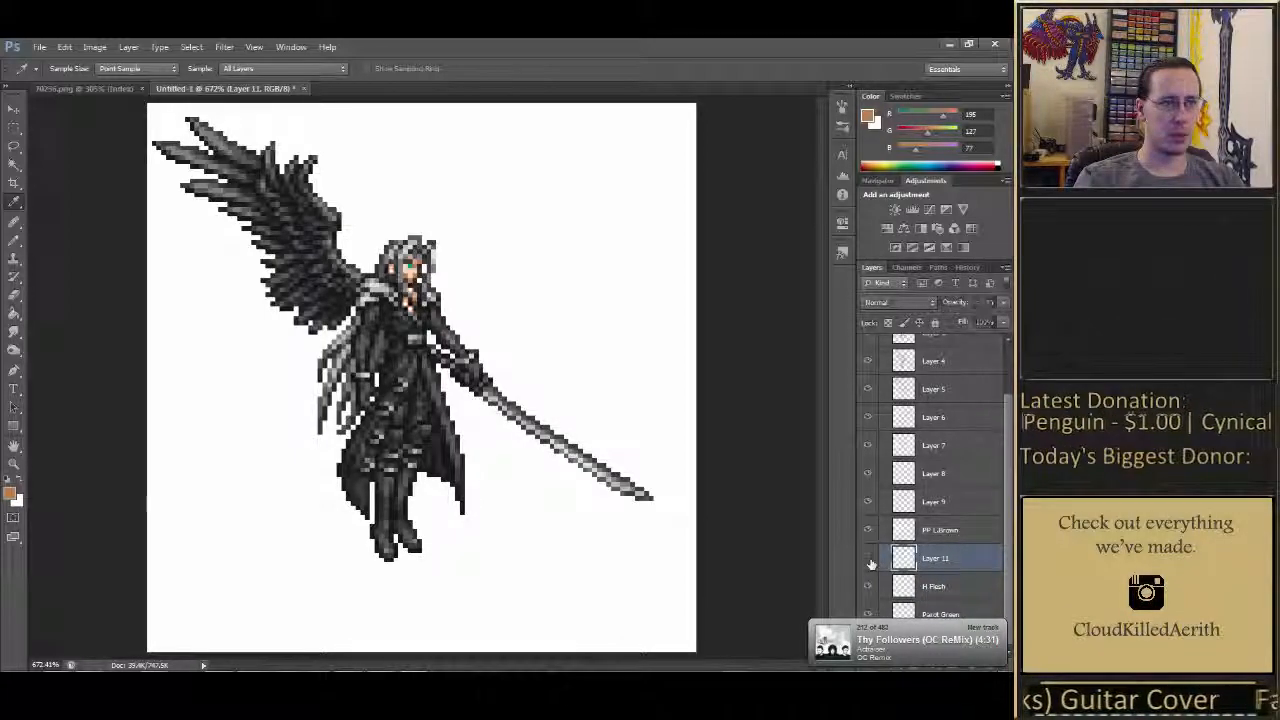
click(869, 561)
click(869, 561)
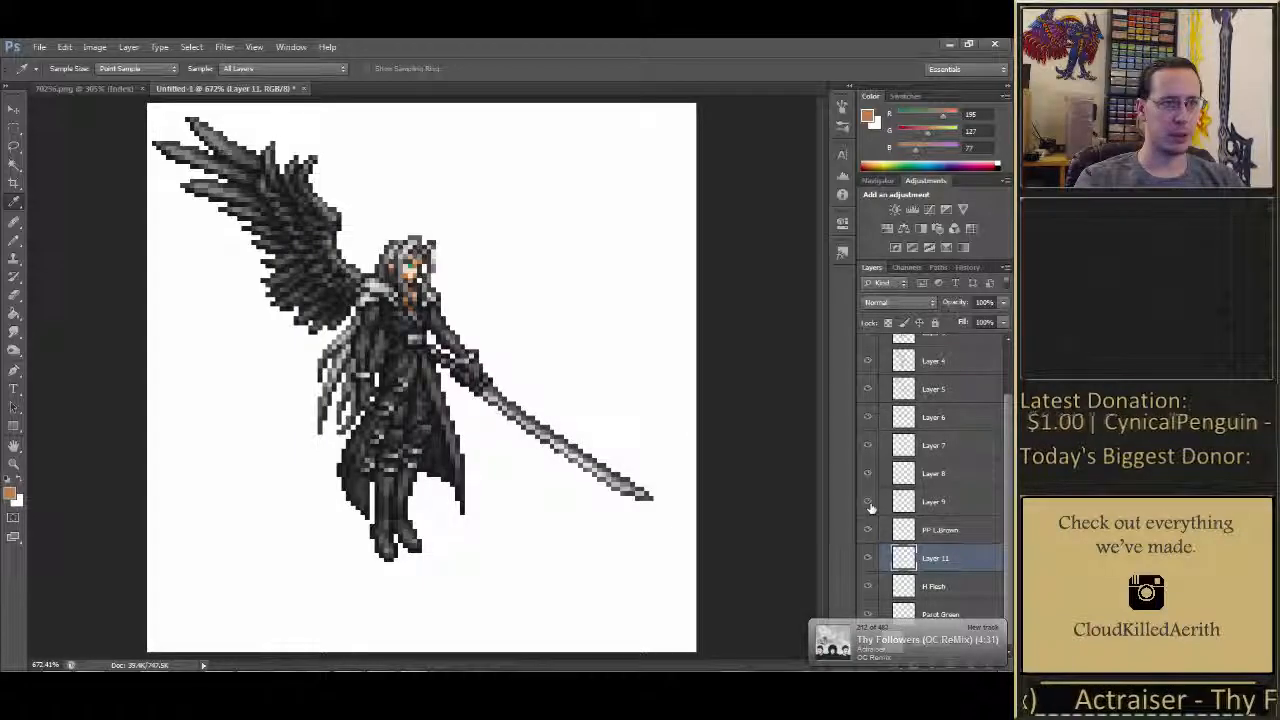
Rename Layer 9 as S18
click(938, 503)
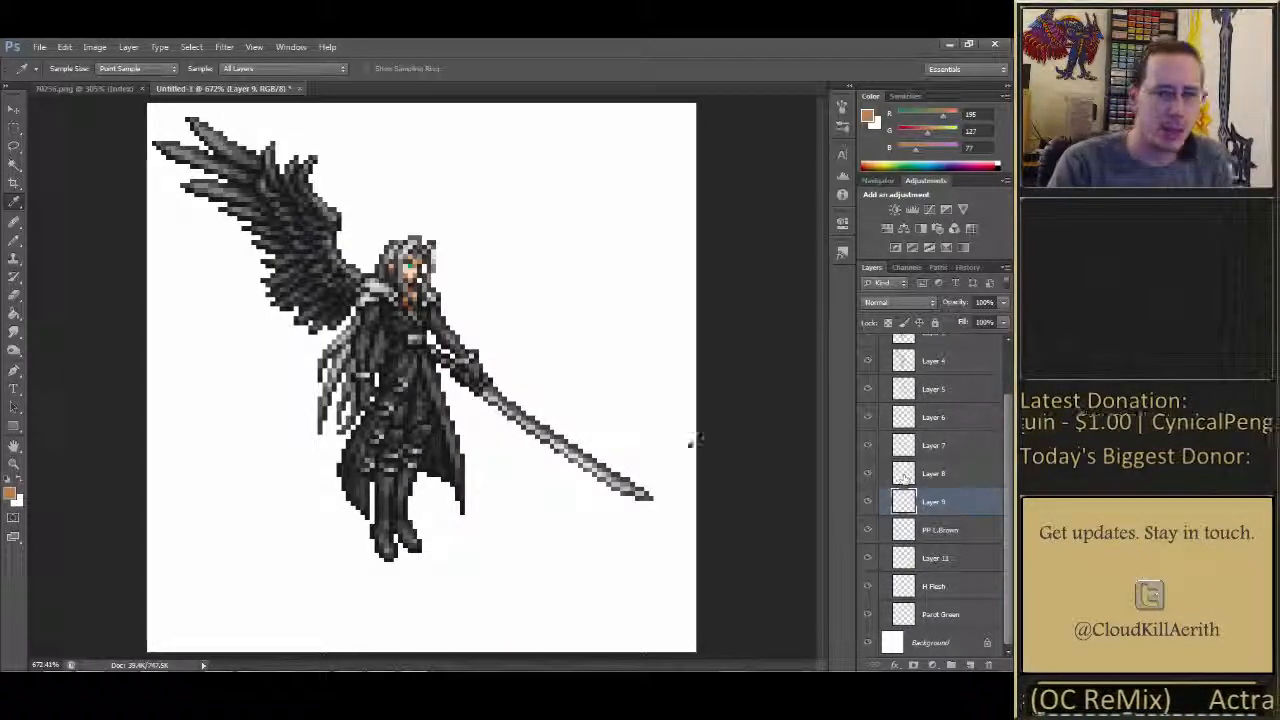
double_click(933, 503)
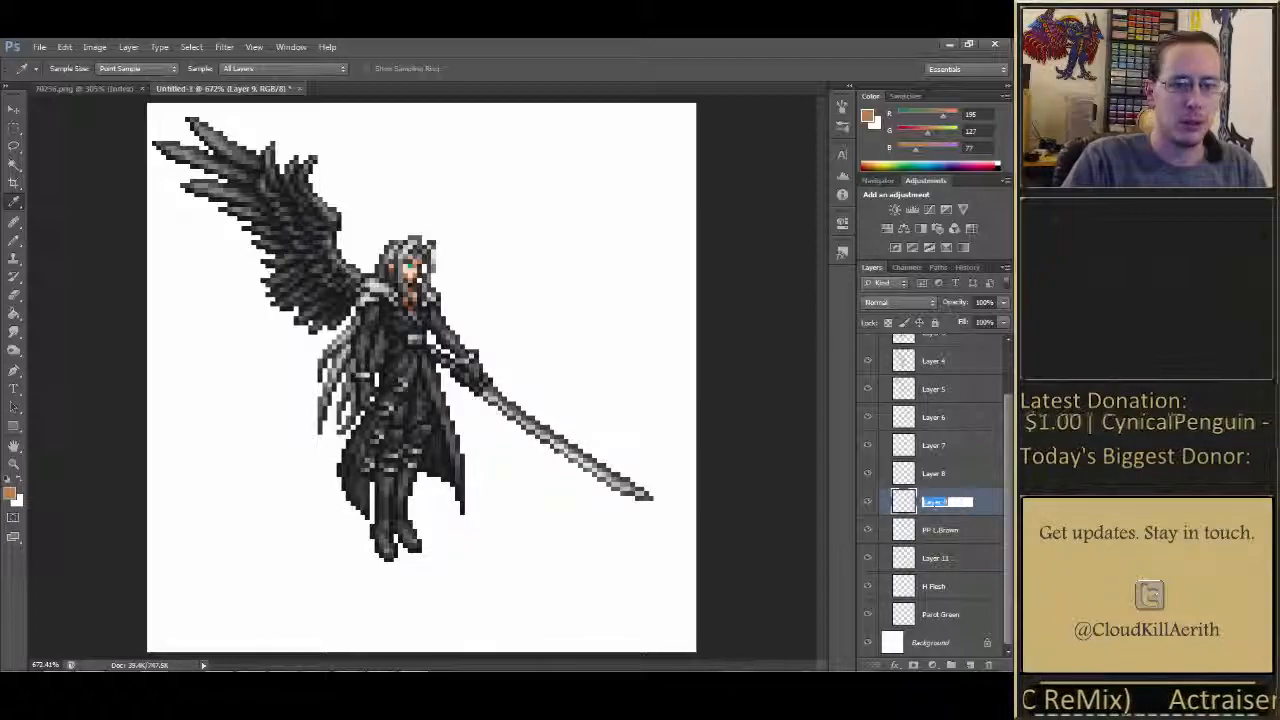
text(SH)
key(Return)
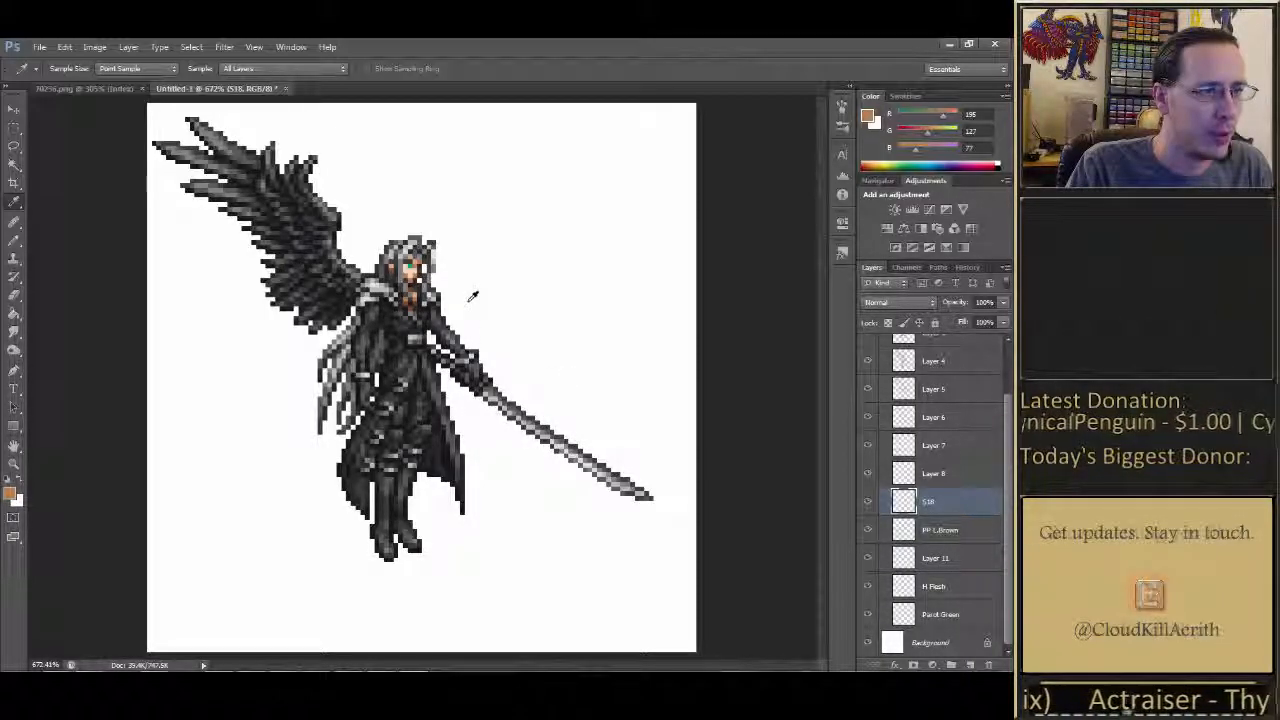
Sample the dark brown on the sprite's chest with the Eyedropper and rename Layer 11 as PP Ch.Brown
click(412, 299)
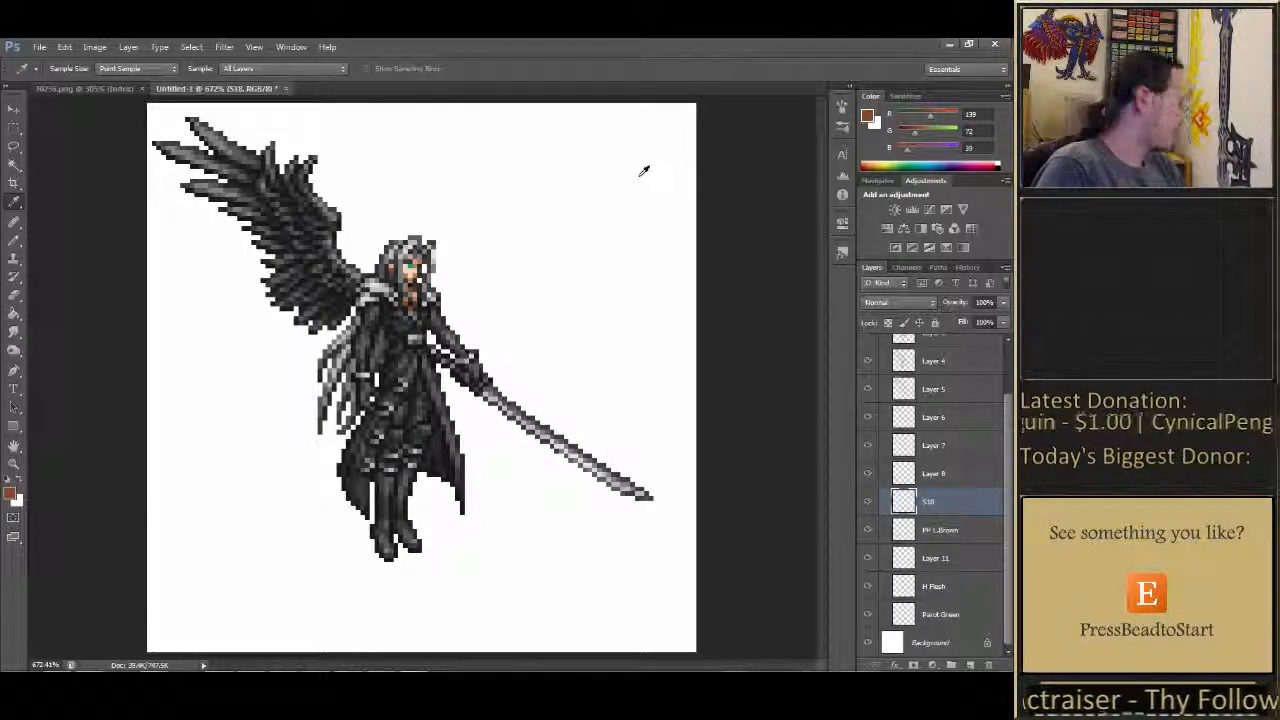
click(935, 560)
text(PP Ch.Brown)
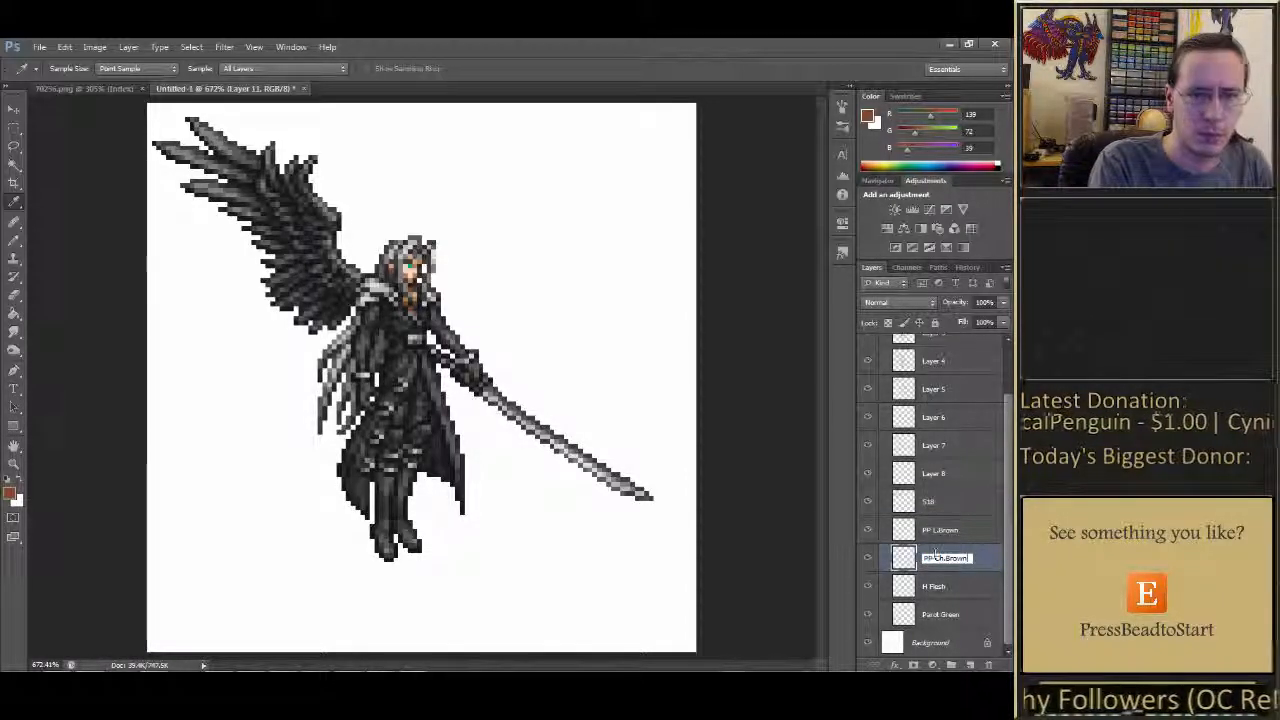
key(Return)
Sample the light grey in the hair, check it in the Color Picker, and rename Layer 8 as PP L.Grey
scroll(933, 558, up, 2)
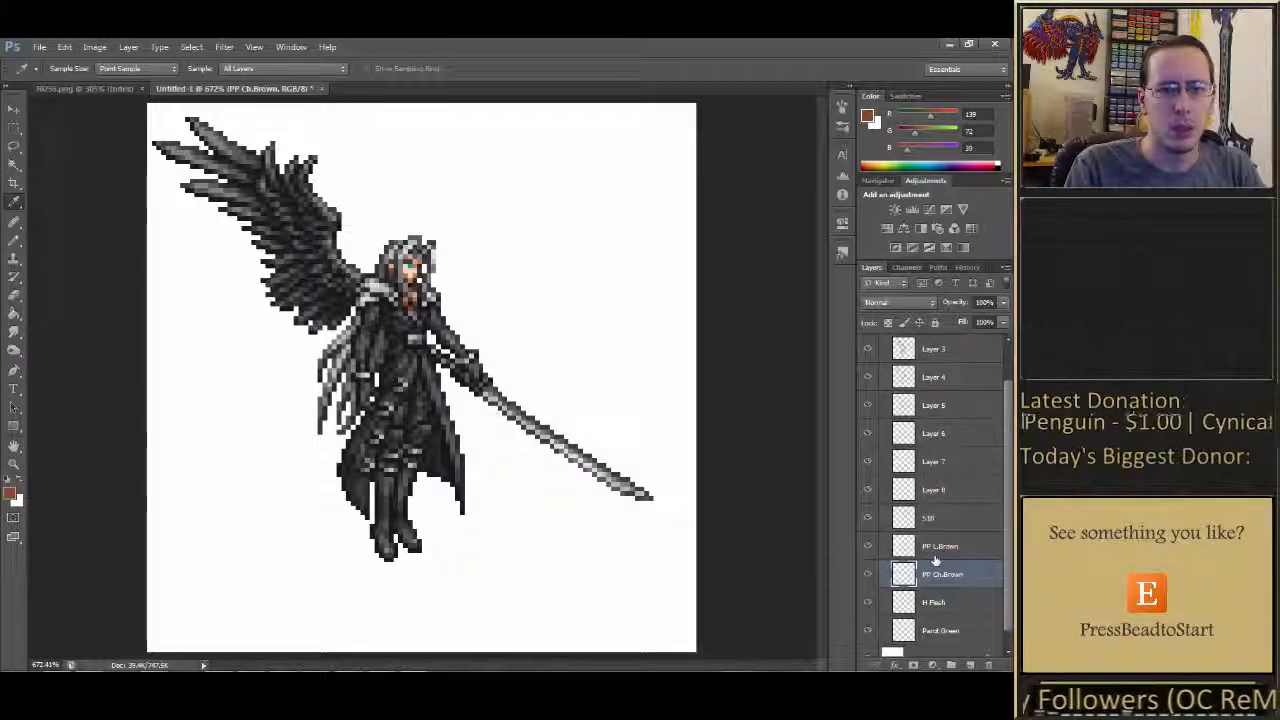
scroll(933, 561, down, 1)
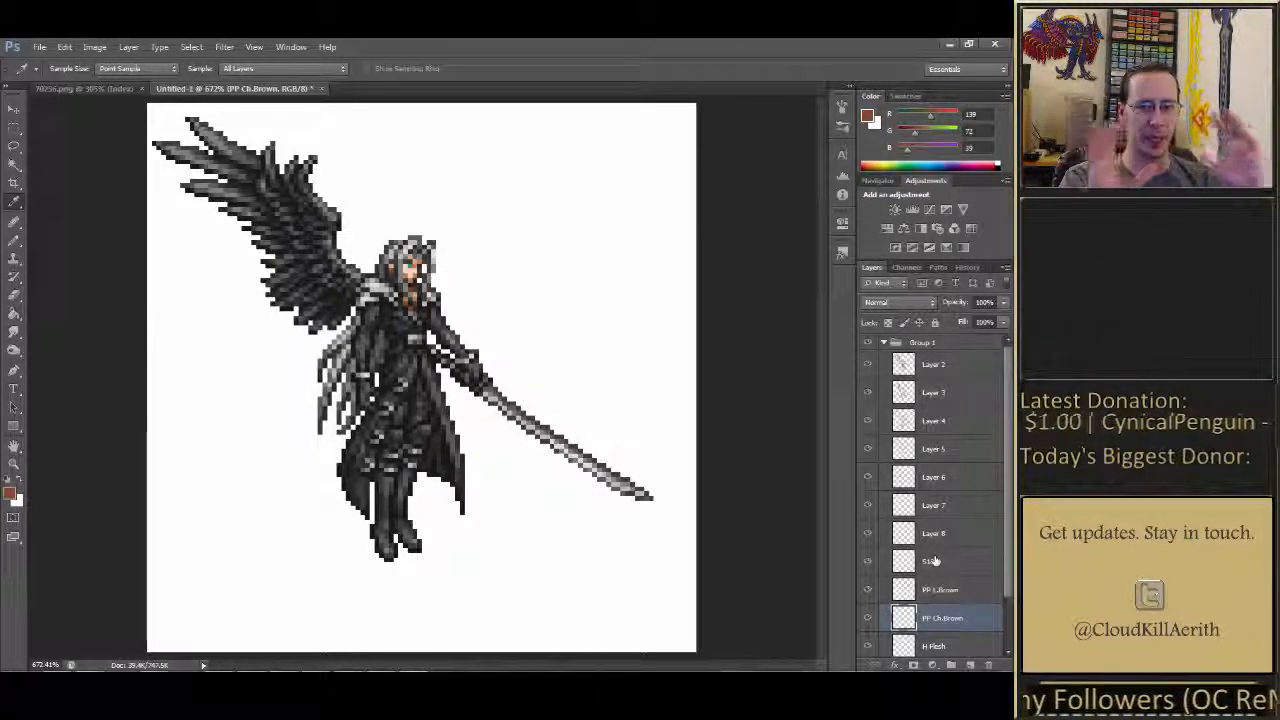
click(935, 538)
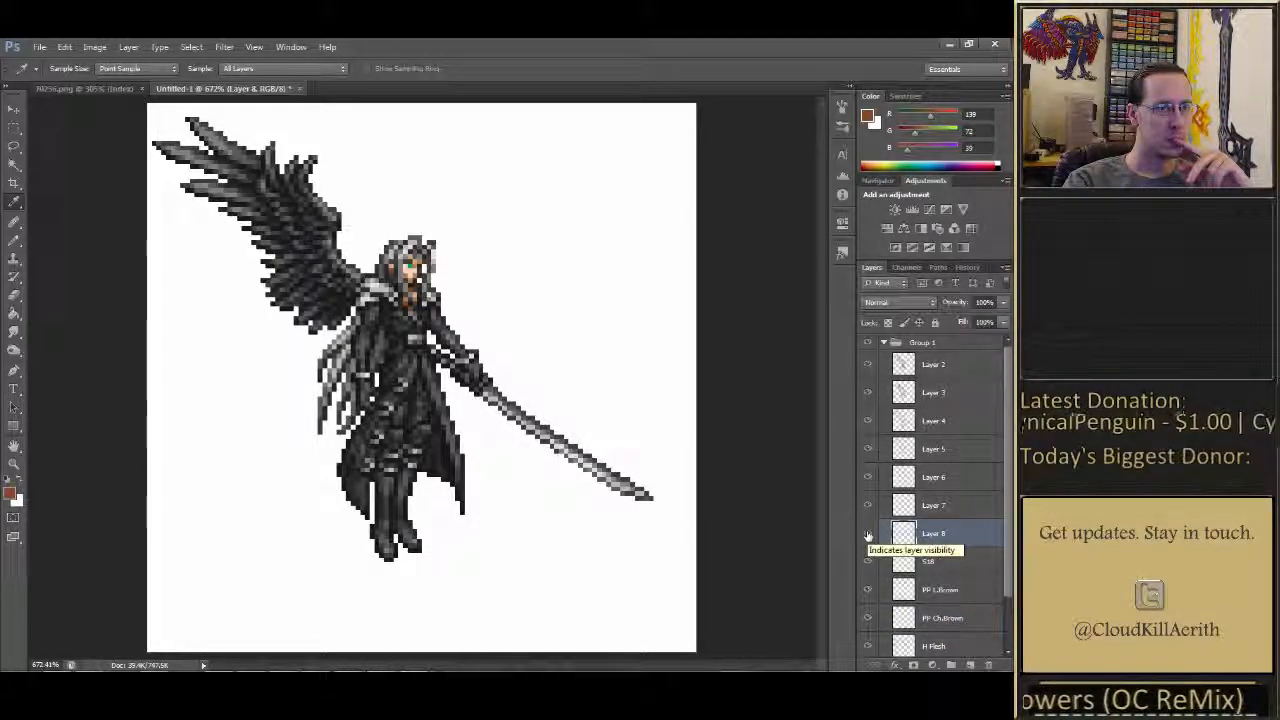
click(435, 251)
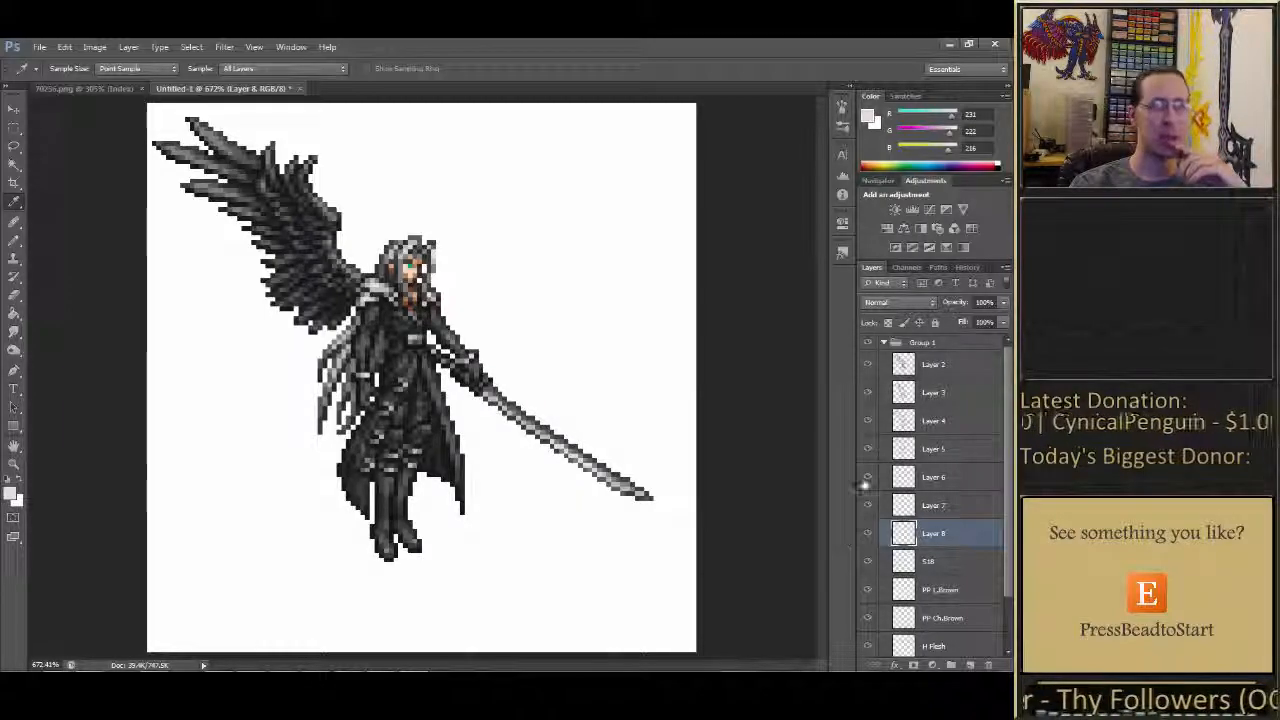
click(869, 118)
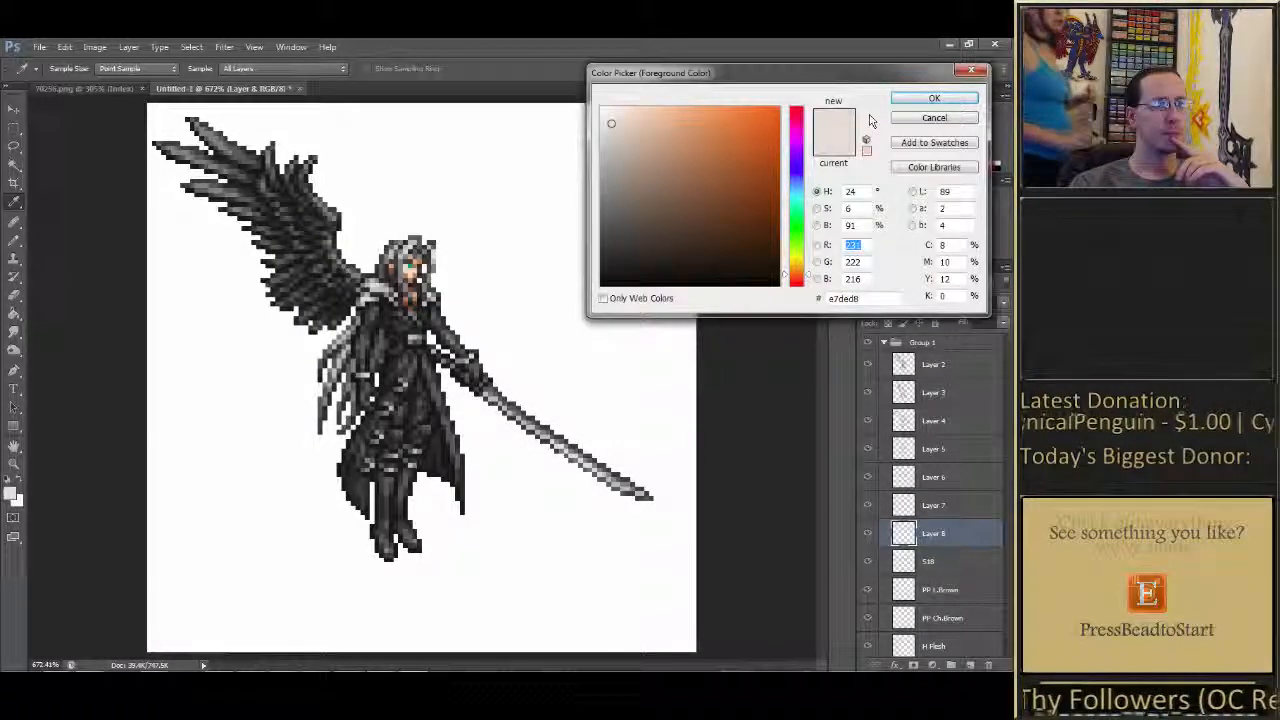
click(934, 97)
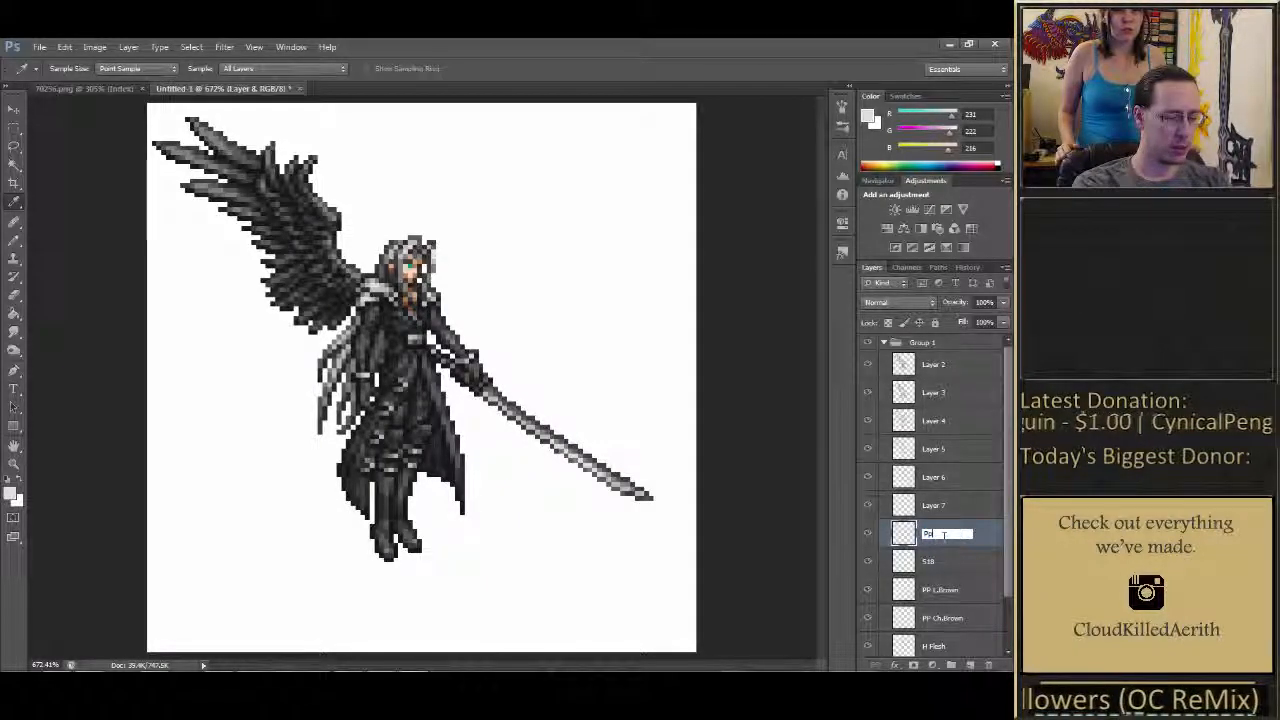
text(L.Gre)
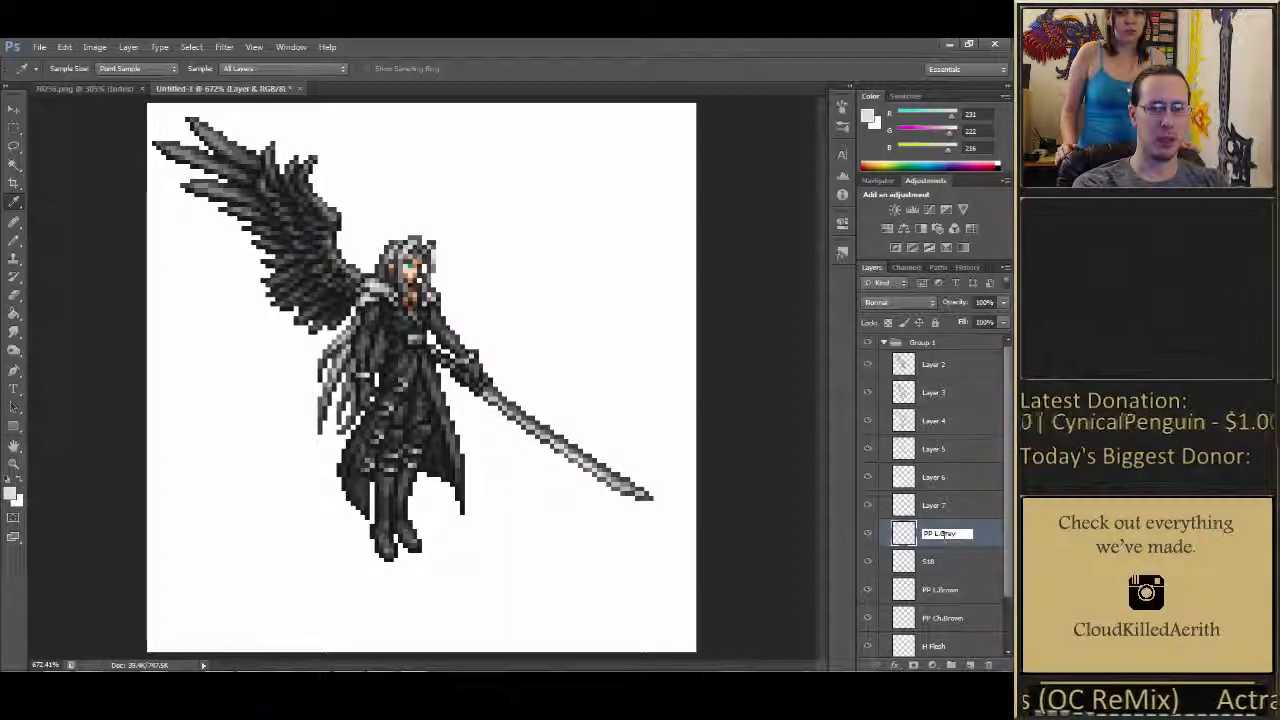
text(y)
key(Return)
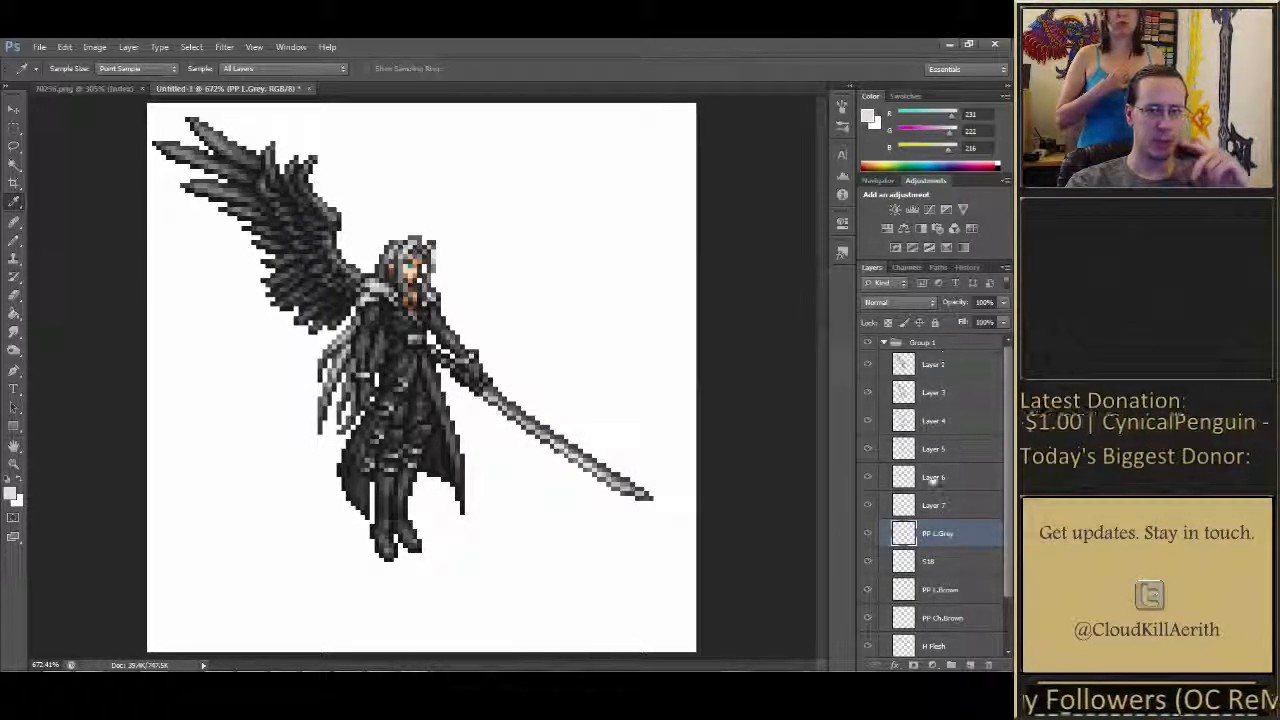
Select Layer 7 and toggle the visibility of Layers 3 to 7 to compare which grey pixels each holds
click(946, 506)
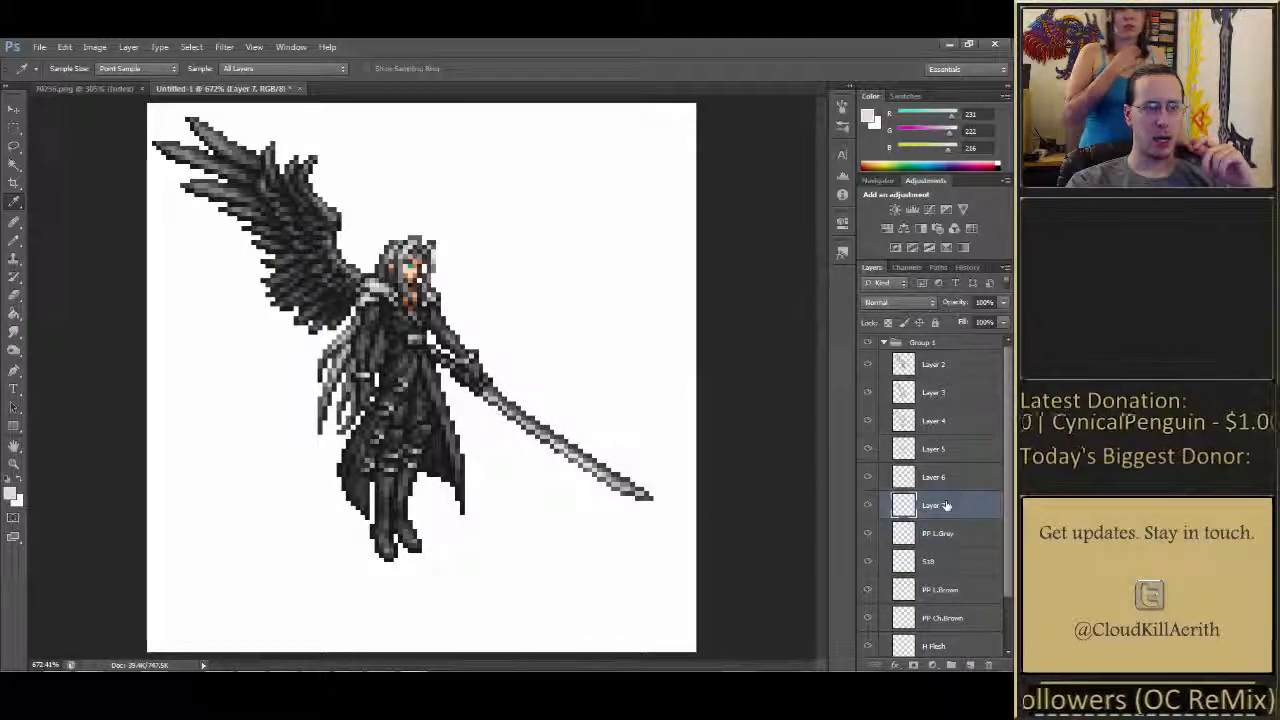
click(868, 507)
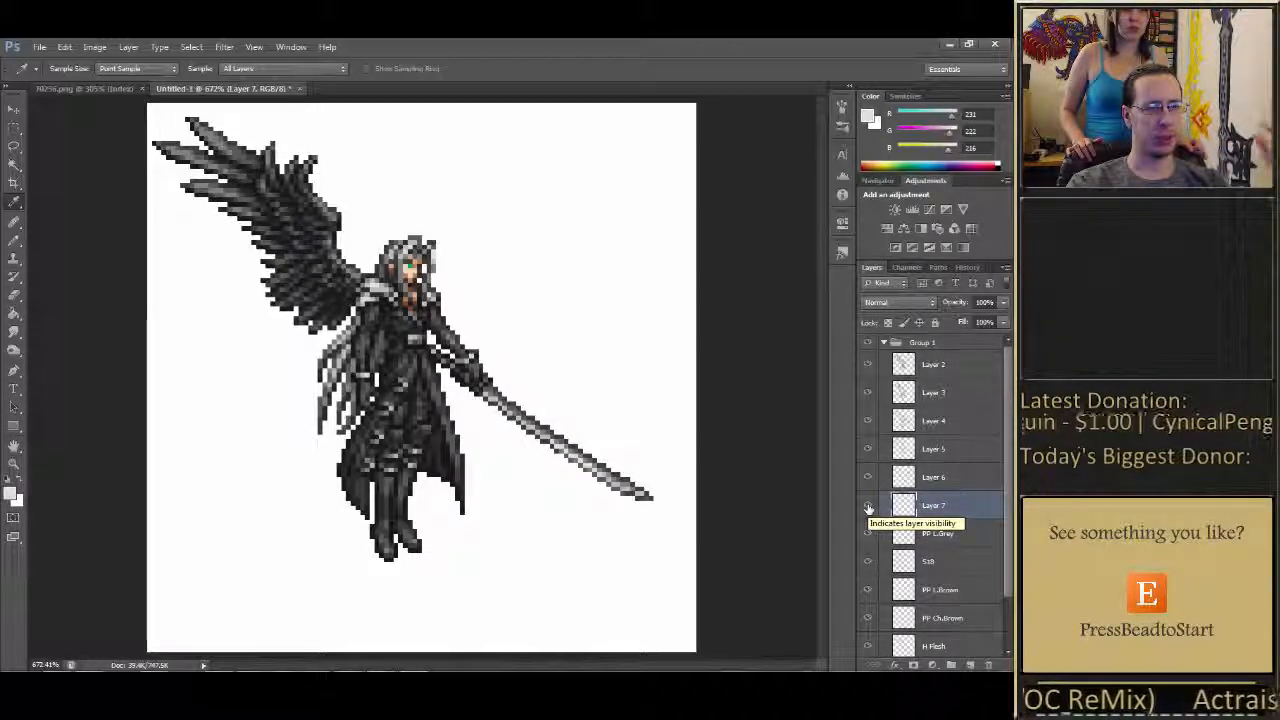
click(867, 396)
click(867, 396)
click(867, 396)
click(867, 396)
click(867, 420)
click(867, 420)
click(867, 448)
click(867, 448)
click(868, 477)
click(868, 477)
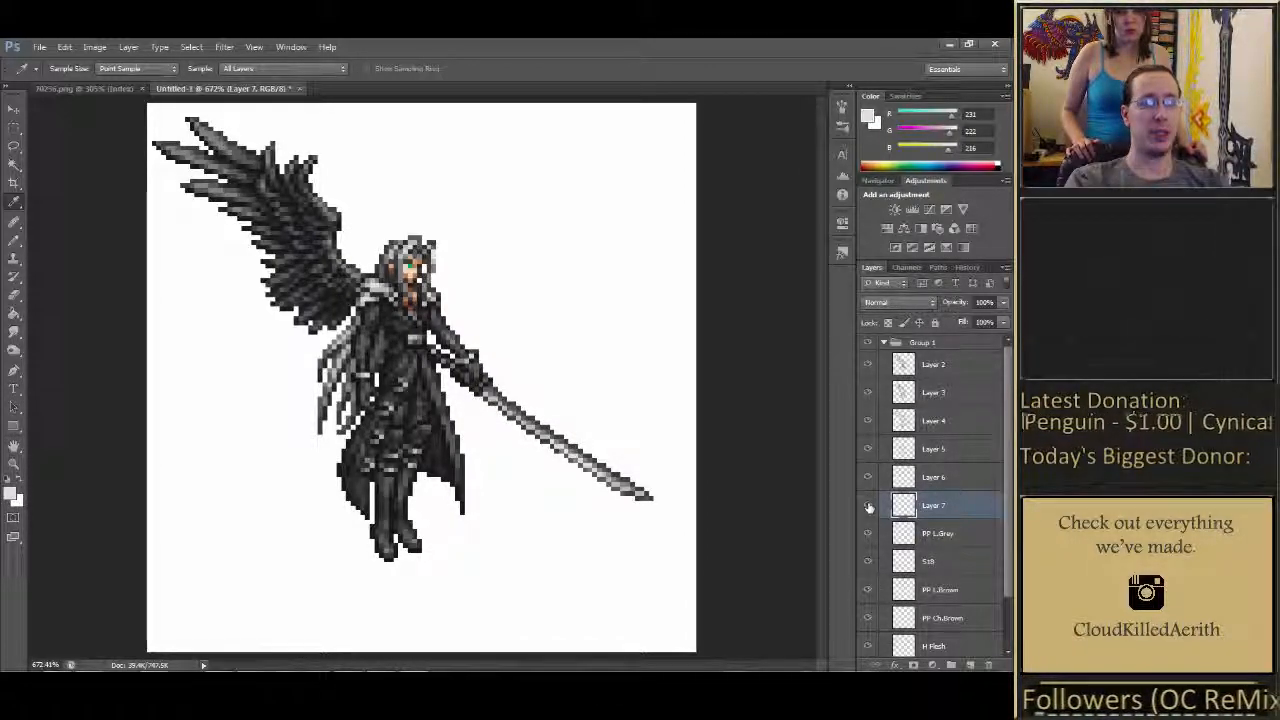
Check the pixels on Layer 2 by toggling its visibility, sample the black at the coat's tip, and rename the layer as Black
click(868, 365)
click(868, 365)
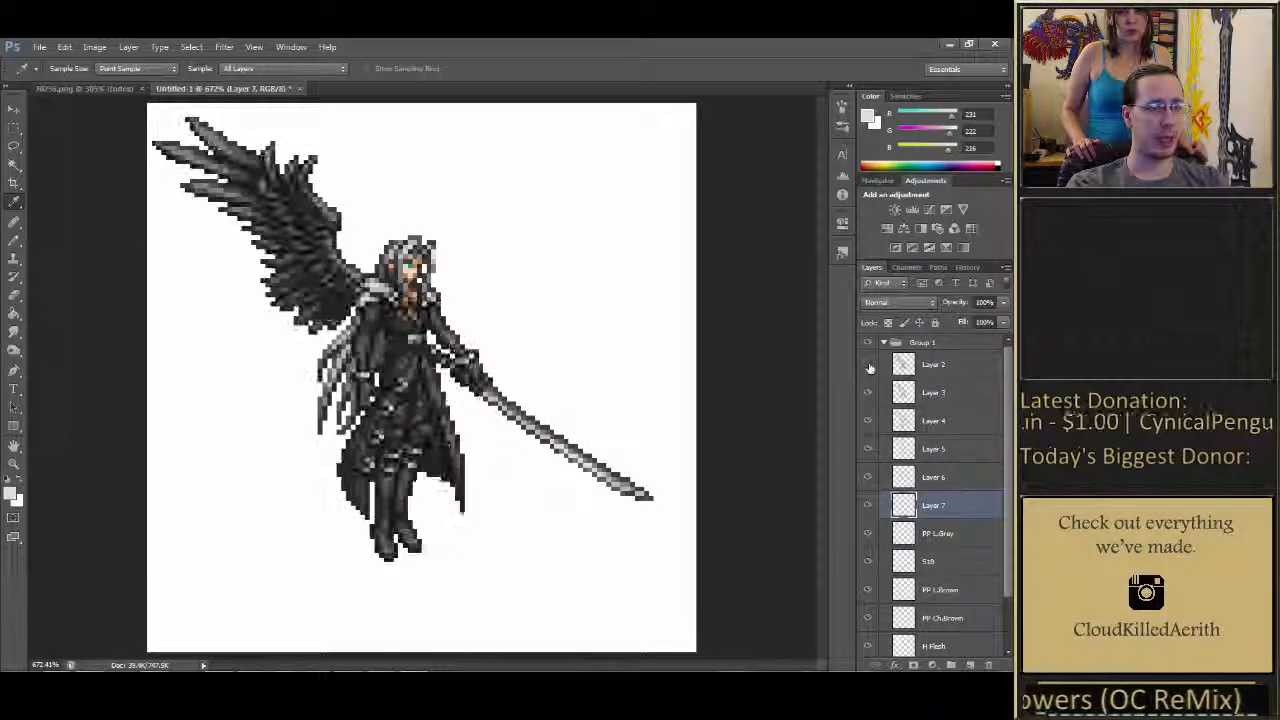
click(462, 510)
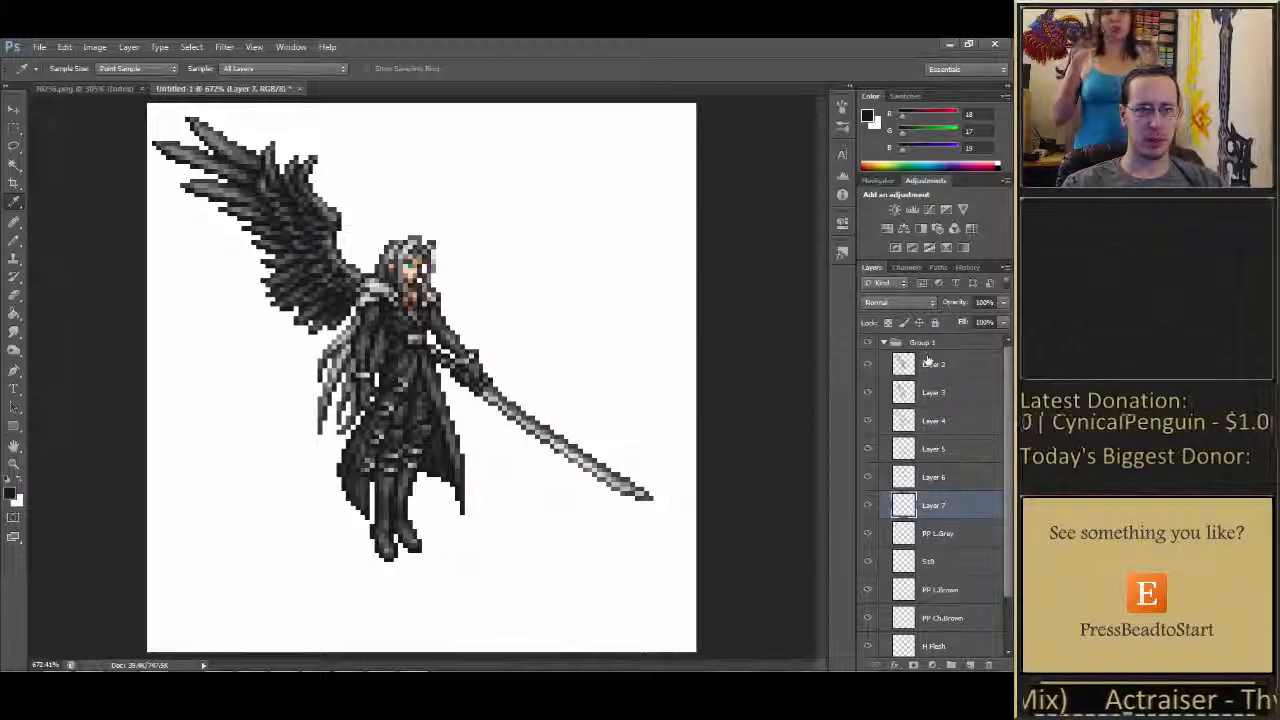
click(867, 365)
click(867, 365)
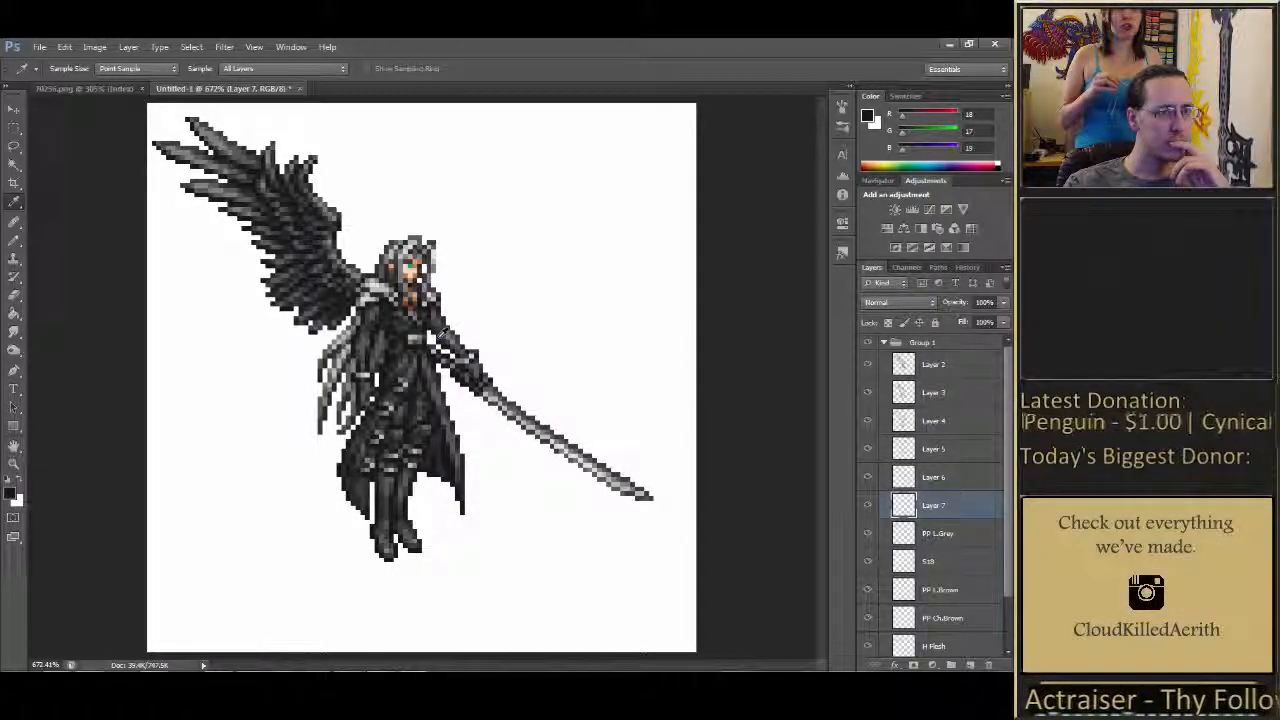
click(934, 366)
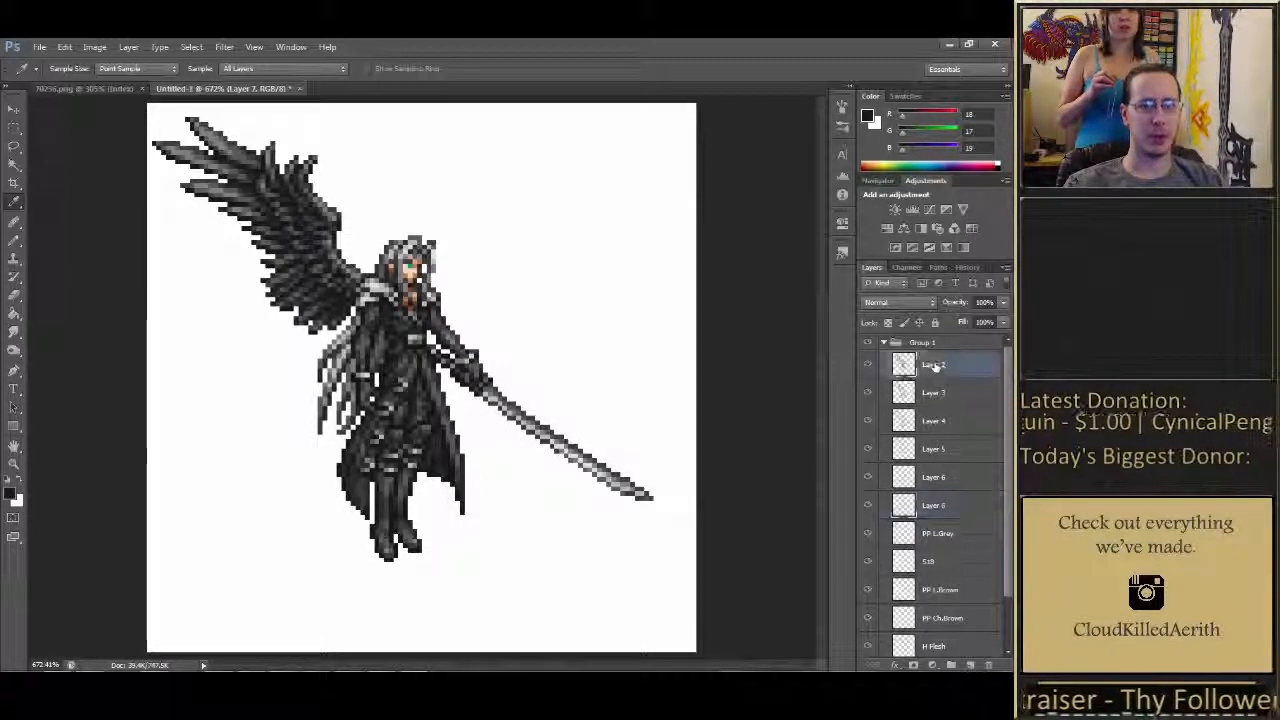
text(Black)
key(Return)
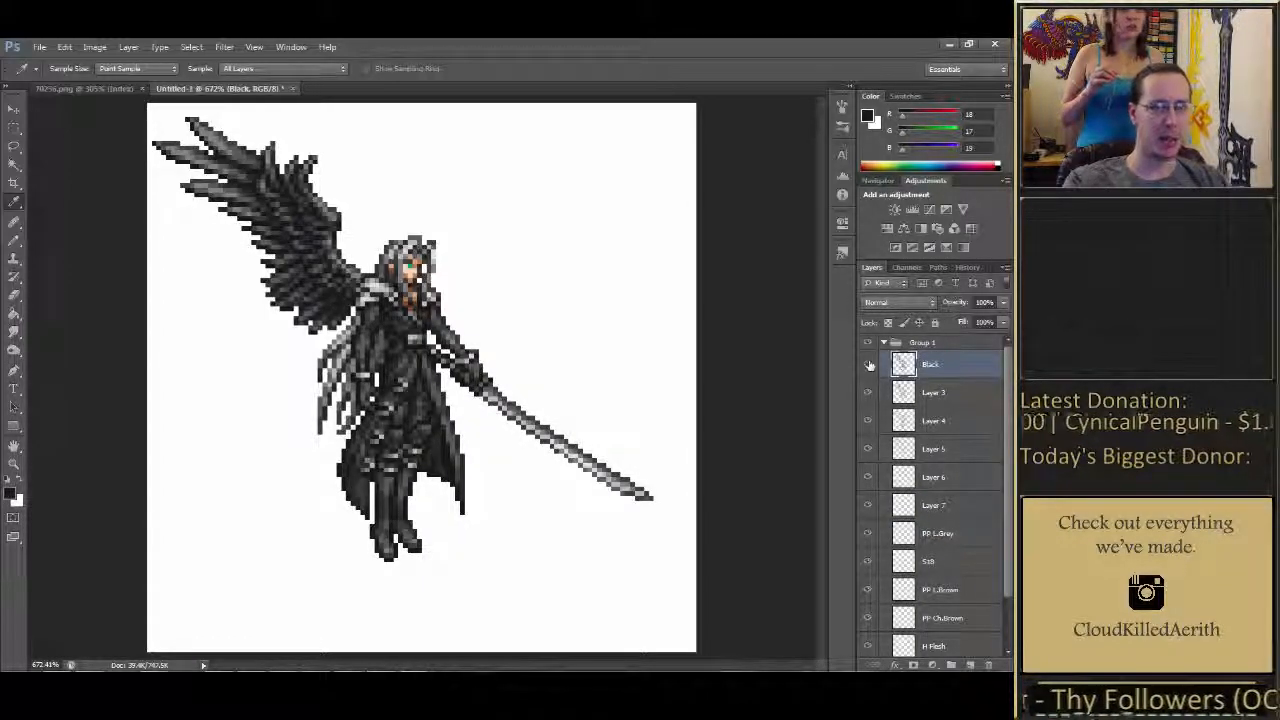
Sample the near-black grey on the coat's edge with the Eyedropper and rename Layer 3 as S69
click(465, 458)
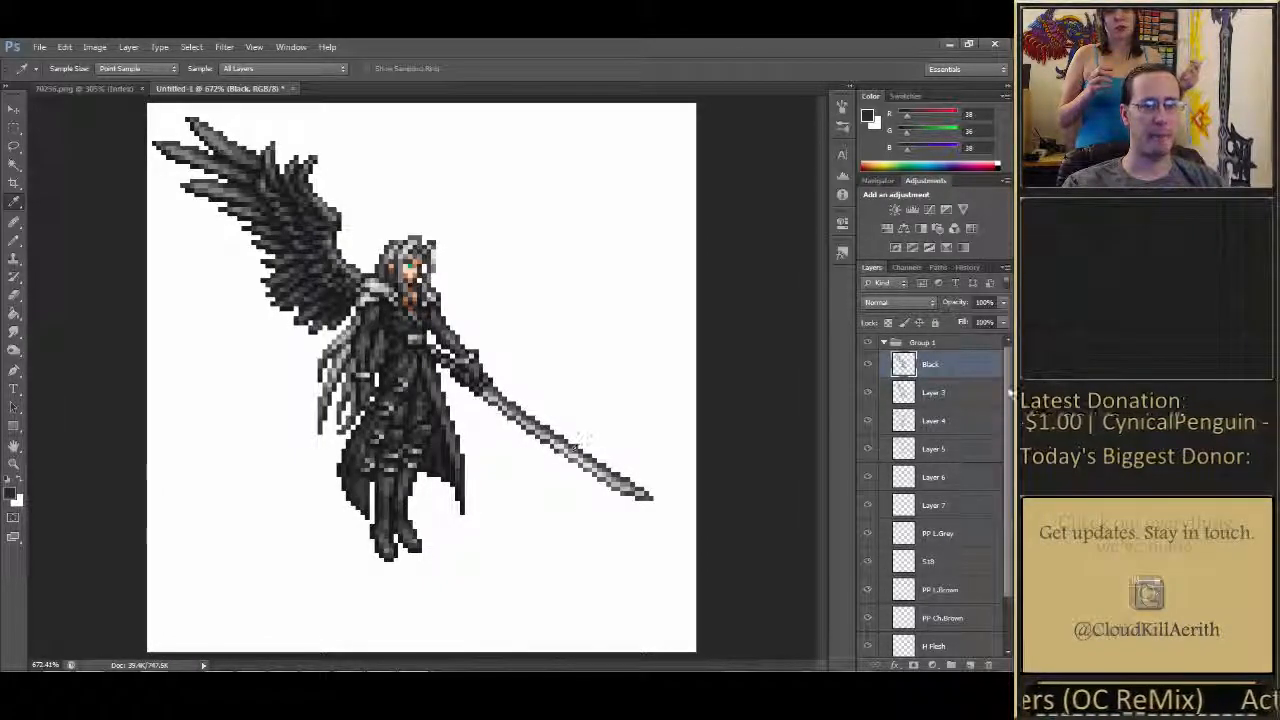
double_click(938, 392)
text(Seph)
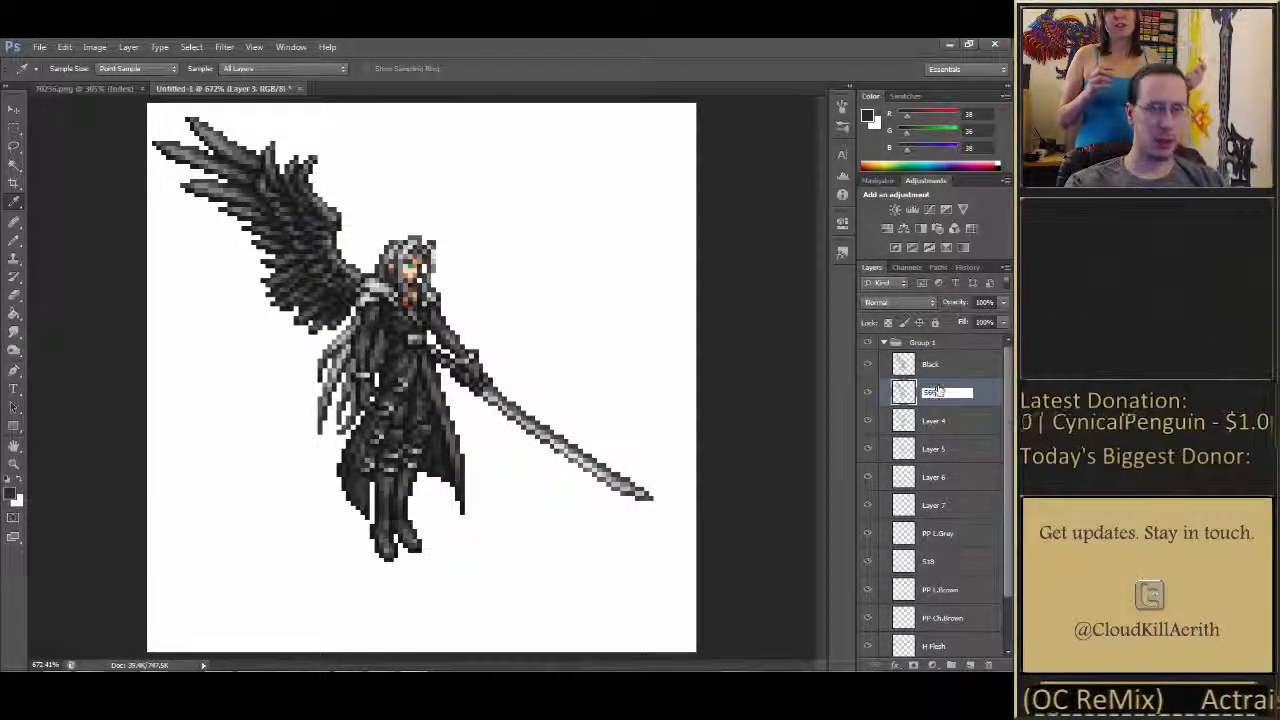
key(Return)
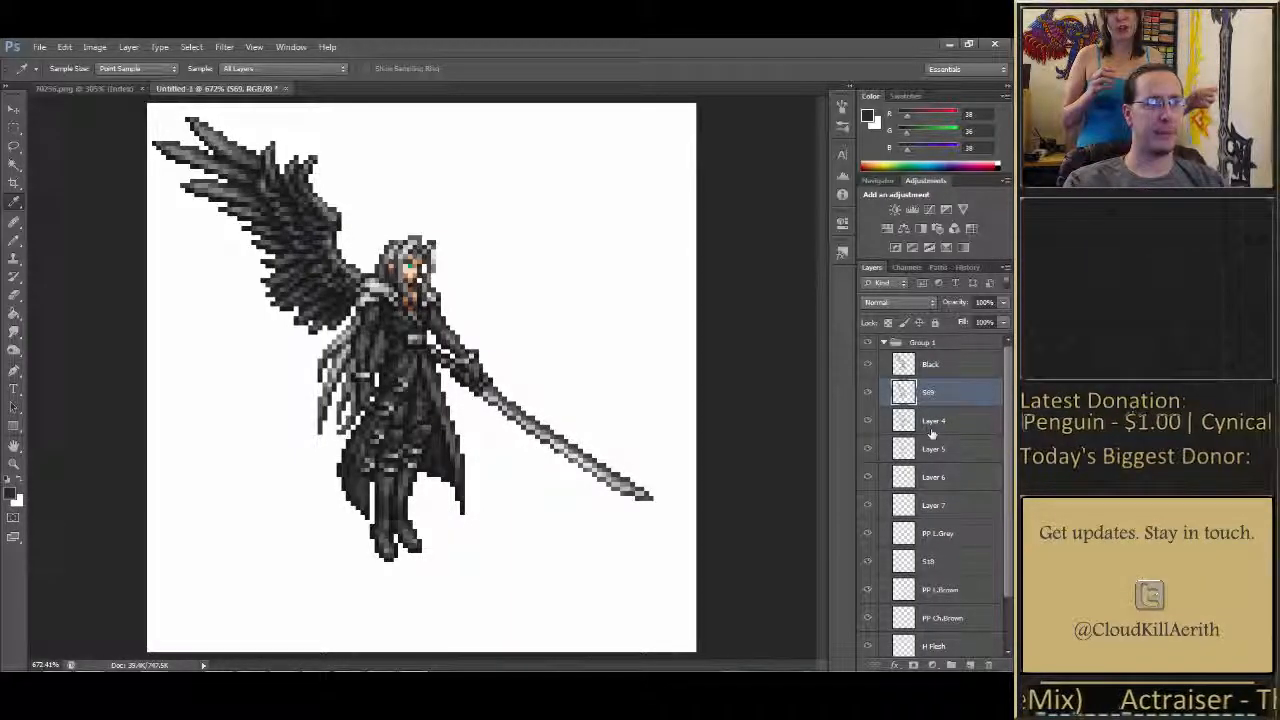
Check the pixels on Layer 4, sample the dark grey on the lower coat, and rename the layer as P D.Grey
click(869, 422)
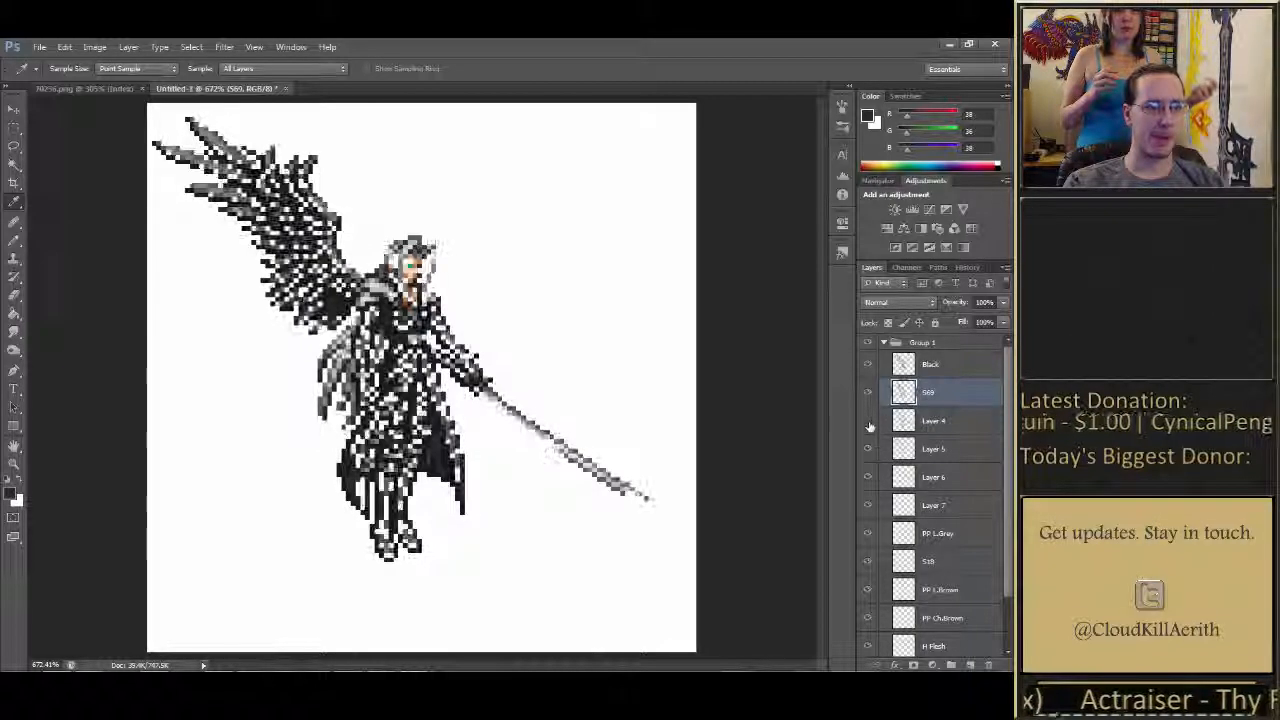
click(869, 422)
click(448, 474)
double_click(930, 421)
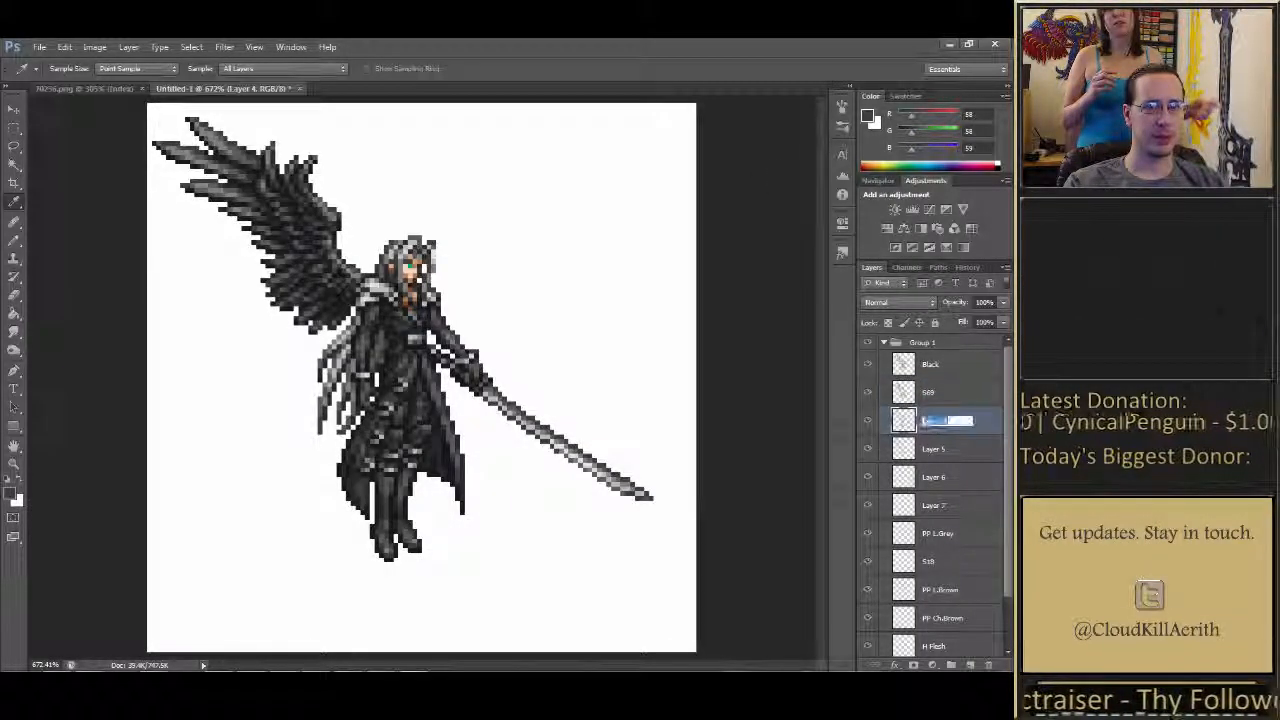
text(D)
key(BackSpace)
text(H D)
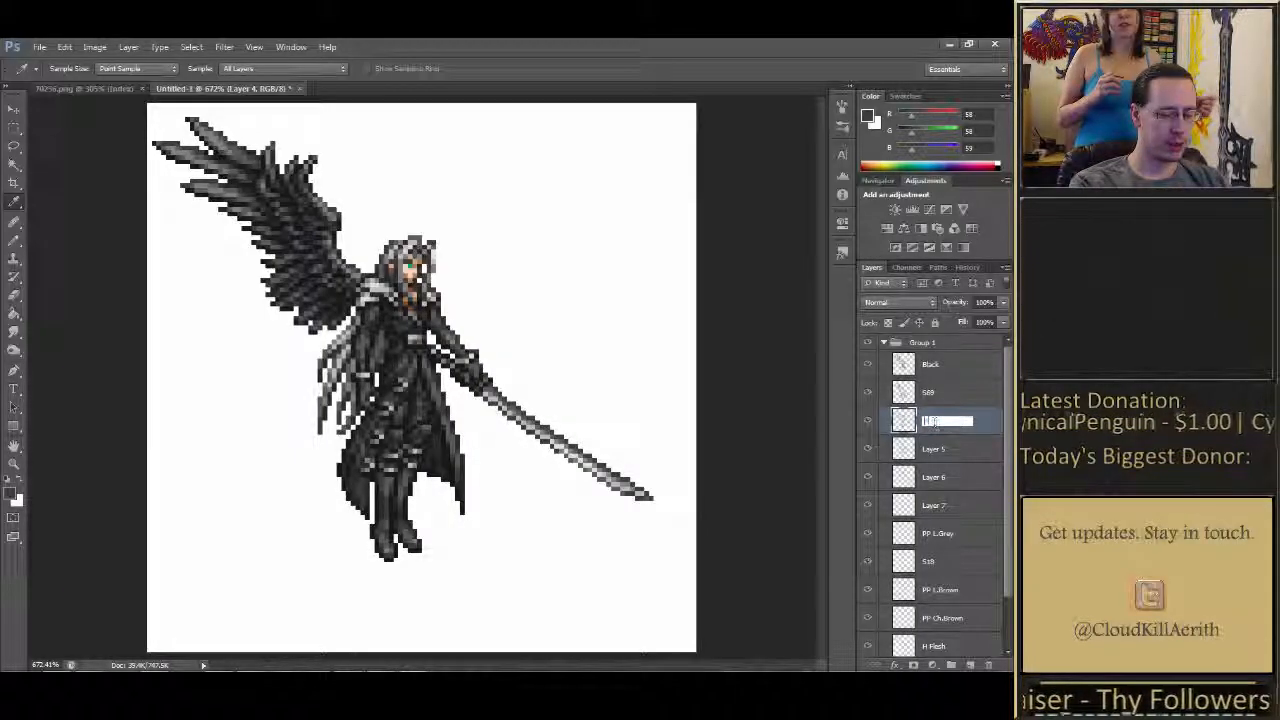
text(.Grey)
key(Return)
Check the pixels on Layer 5, sample the grey on the sword blade, and rename the layer as S43
click(937, 447)
click(868, 449)
click(868, 450)
click(596, 478)
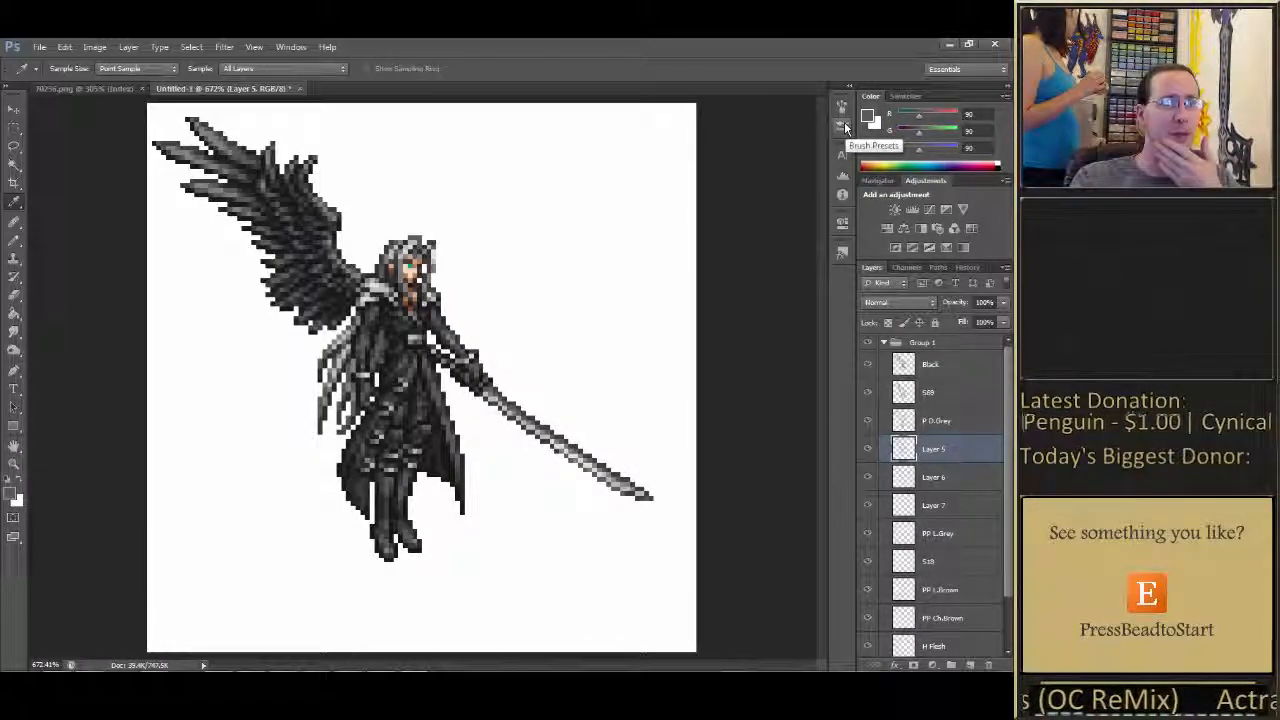
double_click(935, 449)
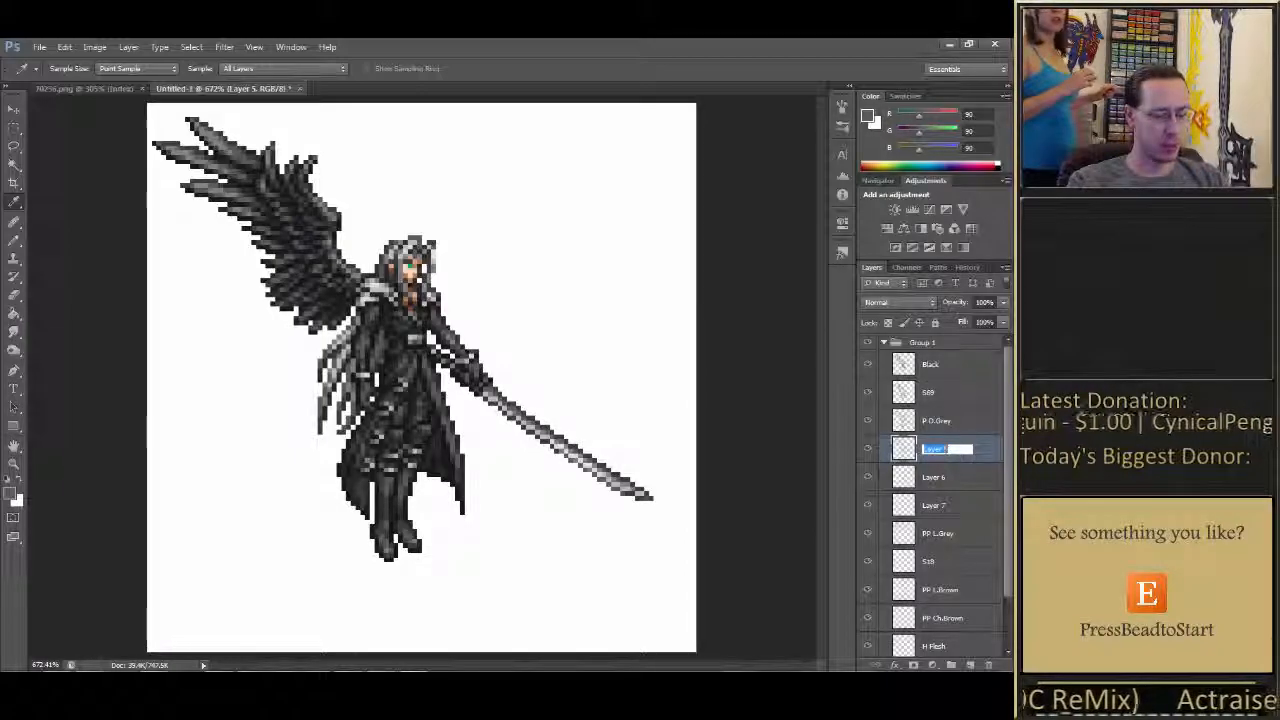
text(S4)
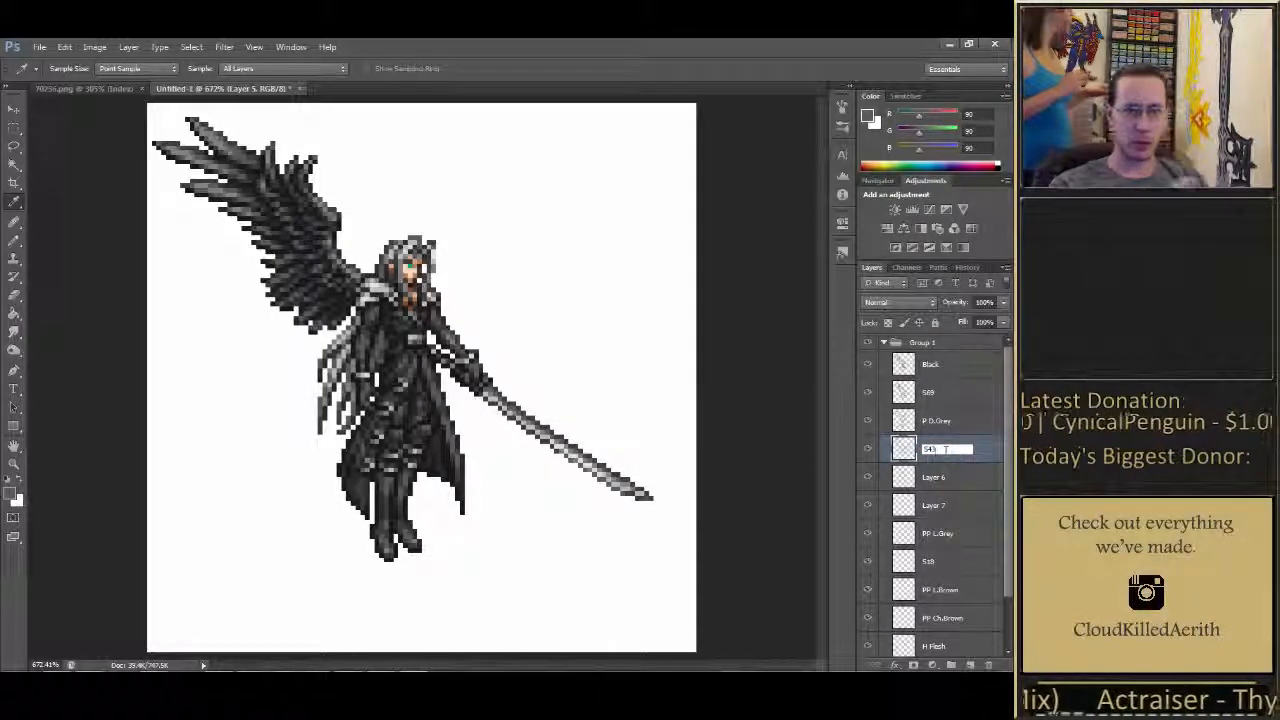
key(Return)
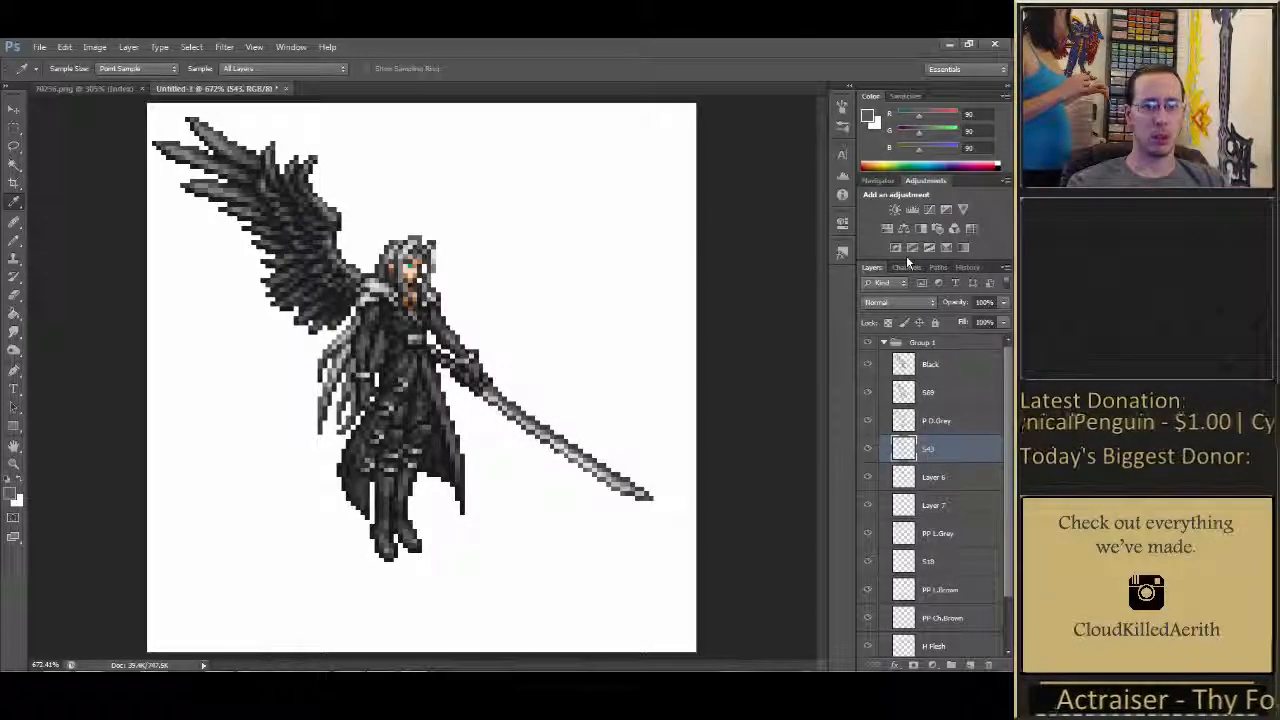
Check the pixels on Layer 6, sample the mid grey on the sword blade, and rename the S43 layer as H Grey
click(868, 478)
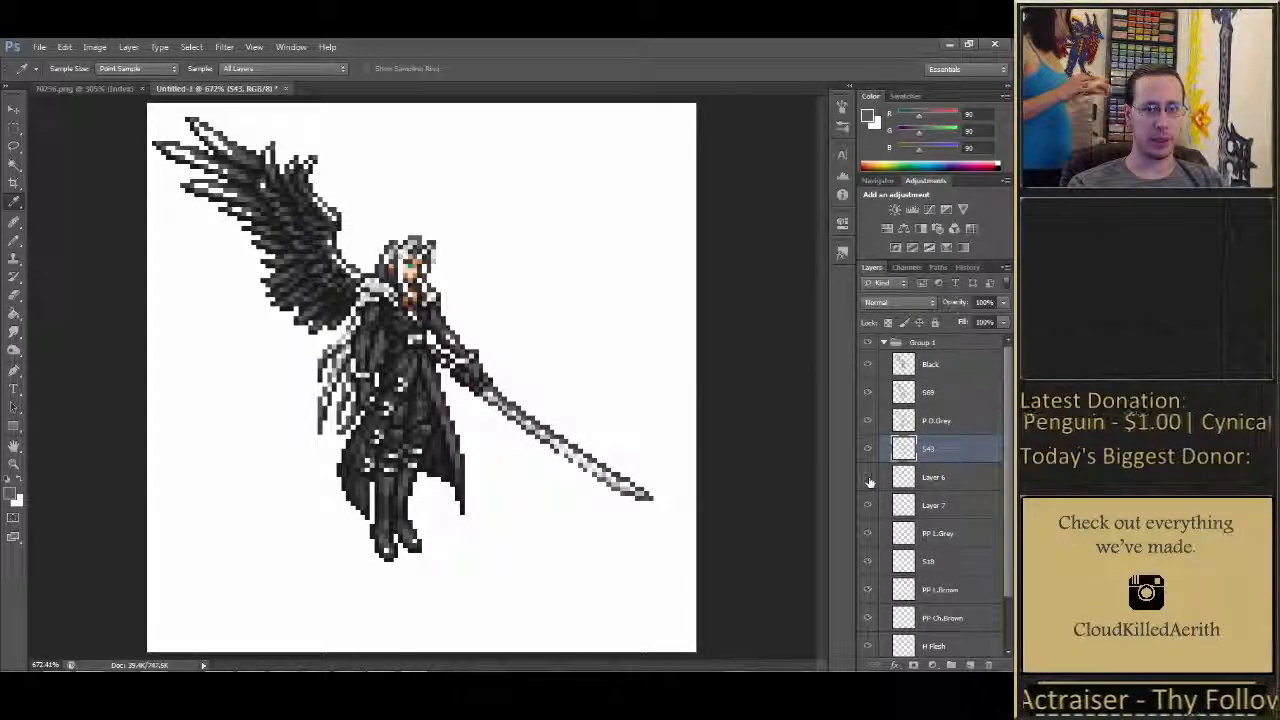
click(868, 478)
click(868, 478)
click(868, 478)
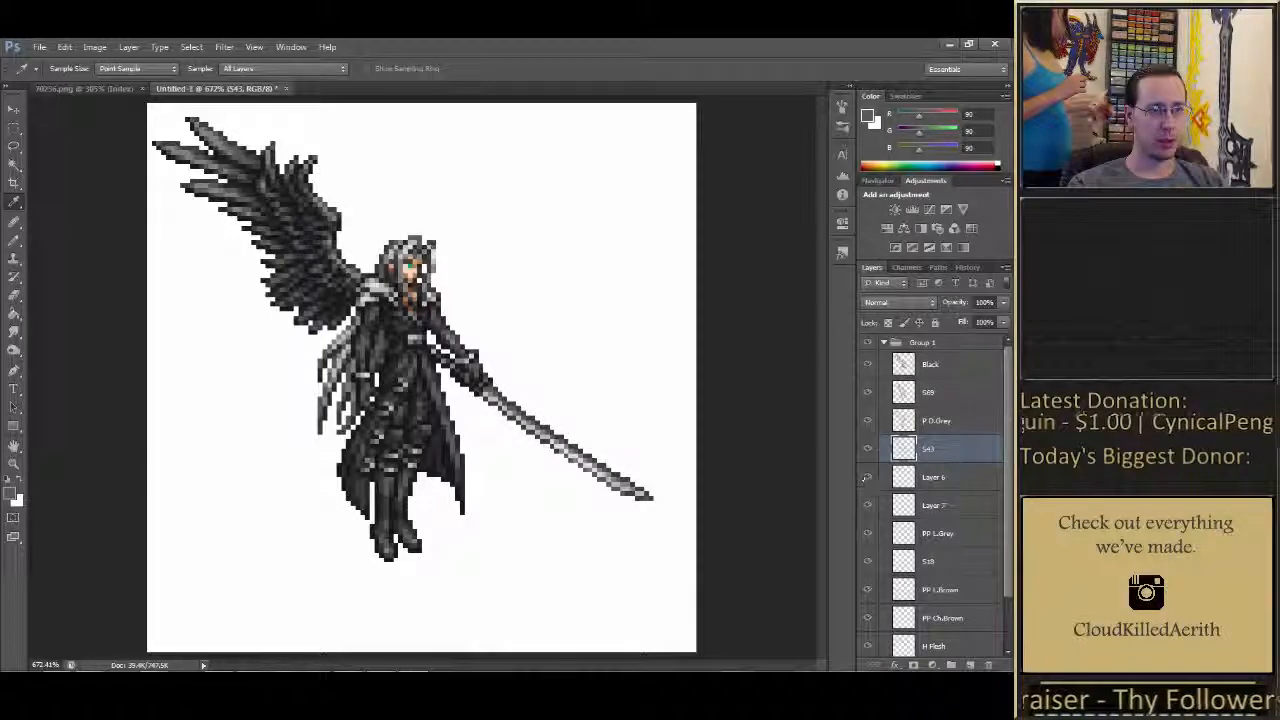
click(537, 418)
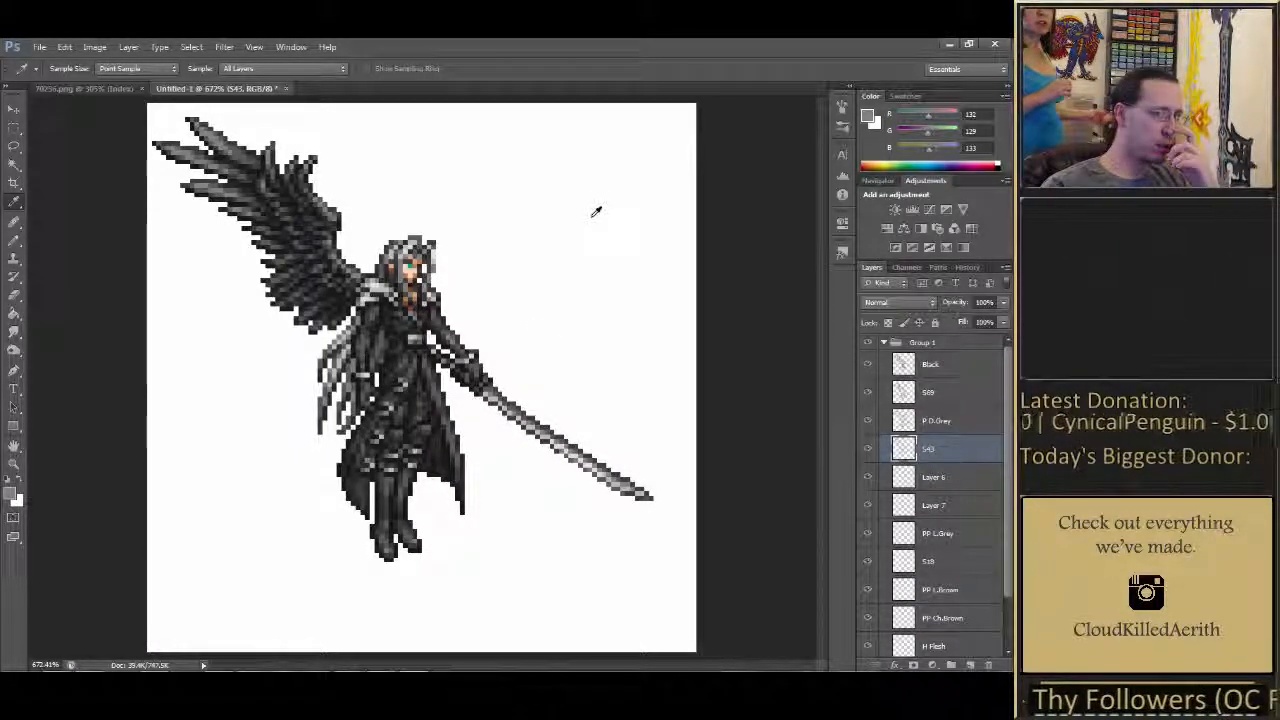
double_click(930, 451)
text(H)
key(BackSpace)
text(P)
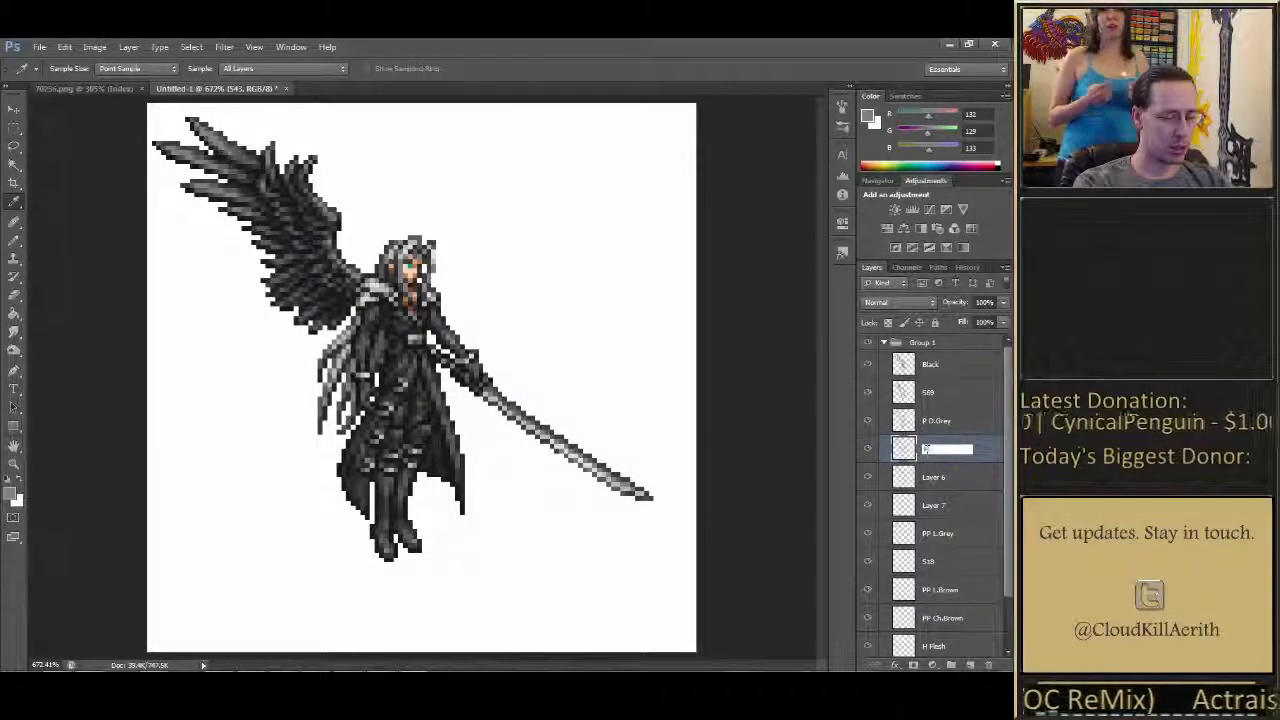
text( Grey)
key(Return)
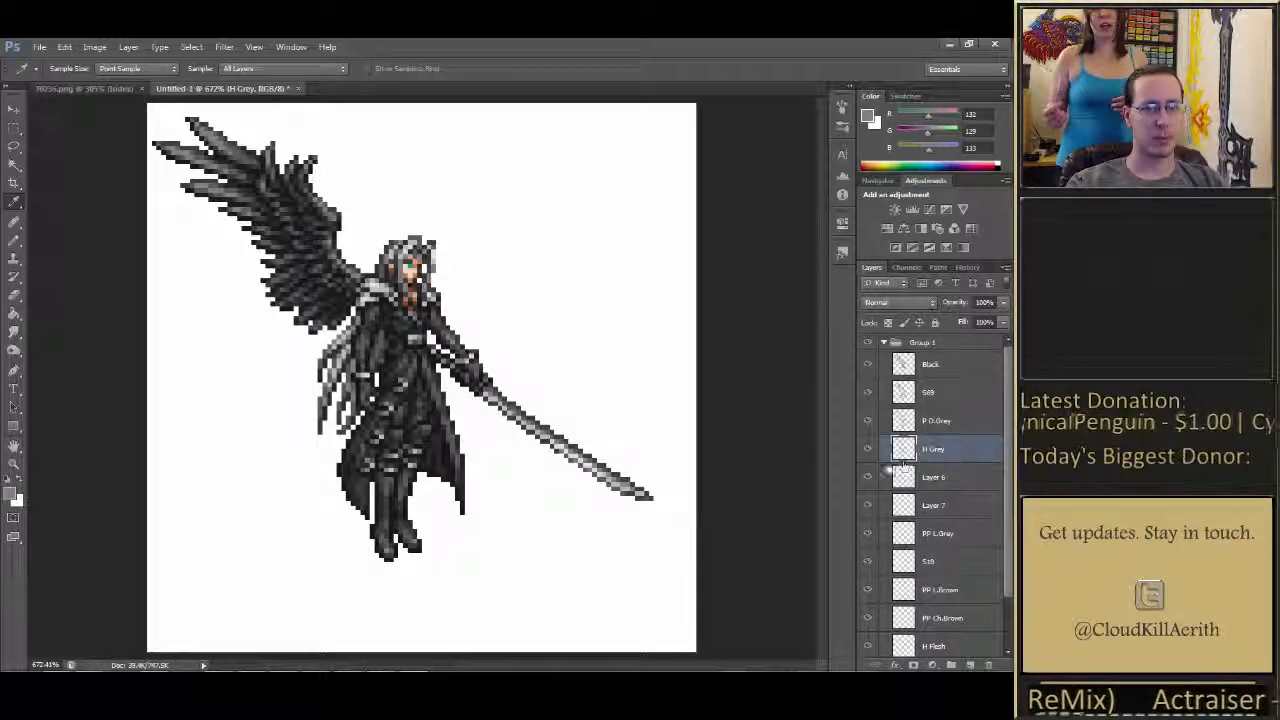
Toggle the visibility of Layer 6 to check its pixels and rename the layer as P Grey
click(870, 479)
click(870, 479)
click(870, 479)
click(870, 479)
double_click(934, 477)
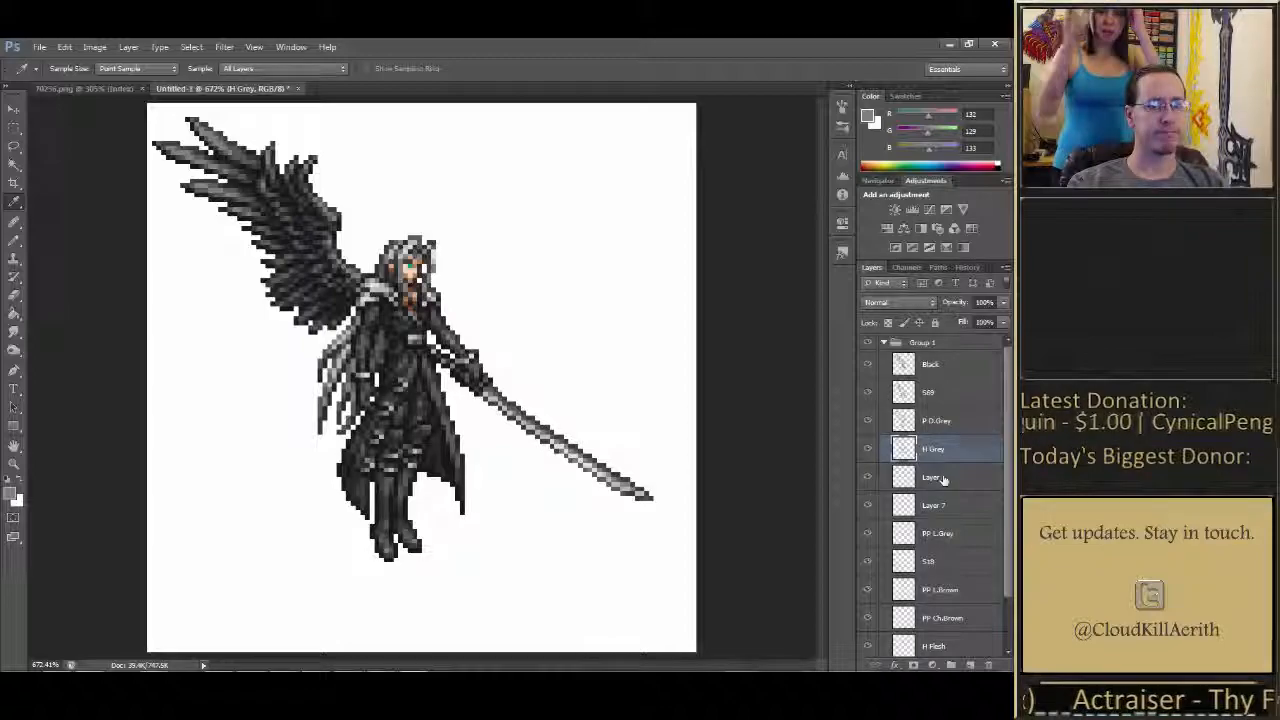
text(P Grey)
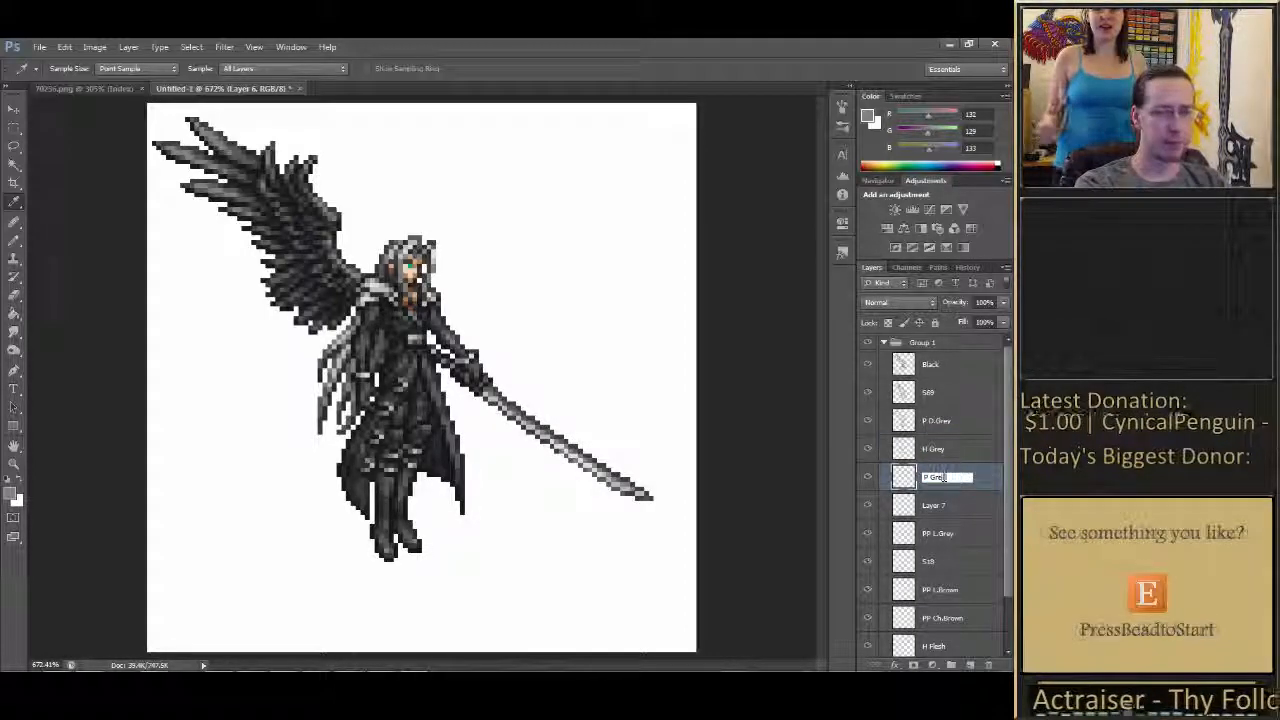
key(Return)
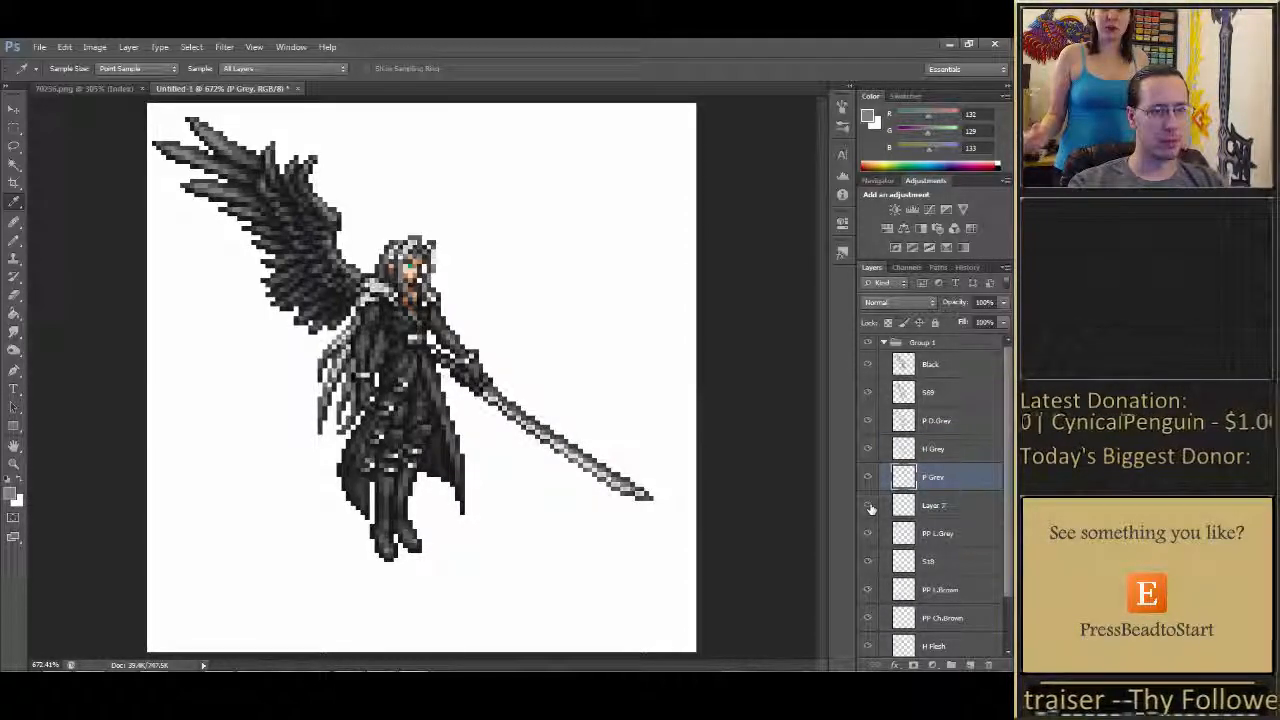
Rename Layer 7 as H L.Grey
double_click(932, 506)
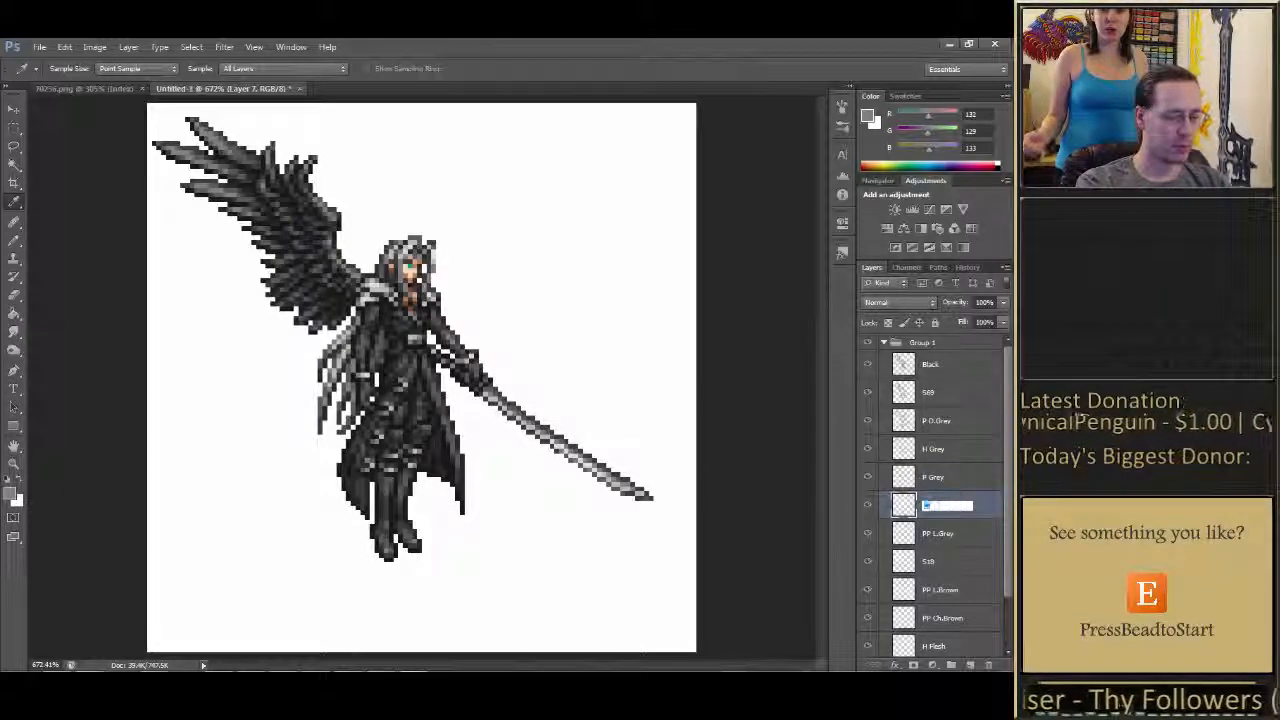
text(H L.Grey)
key(Return)
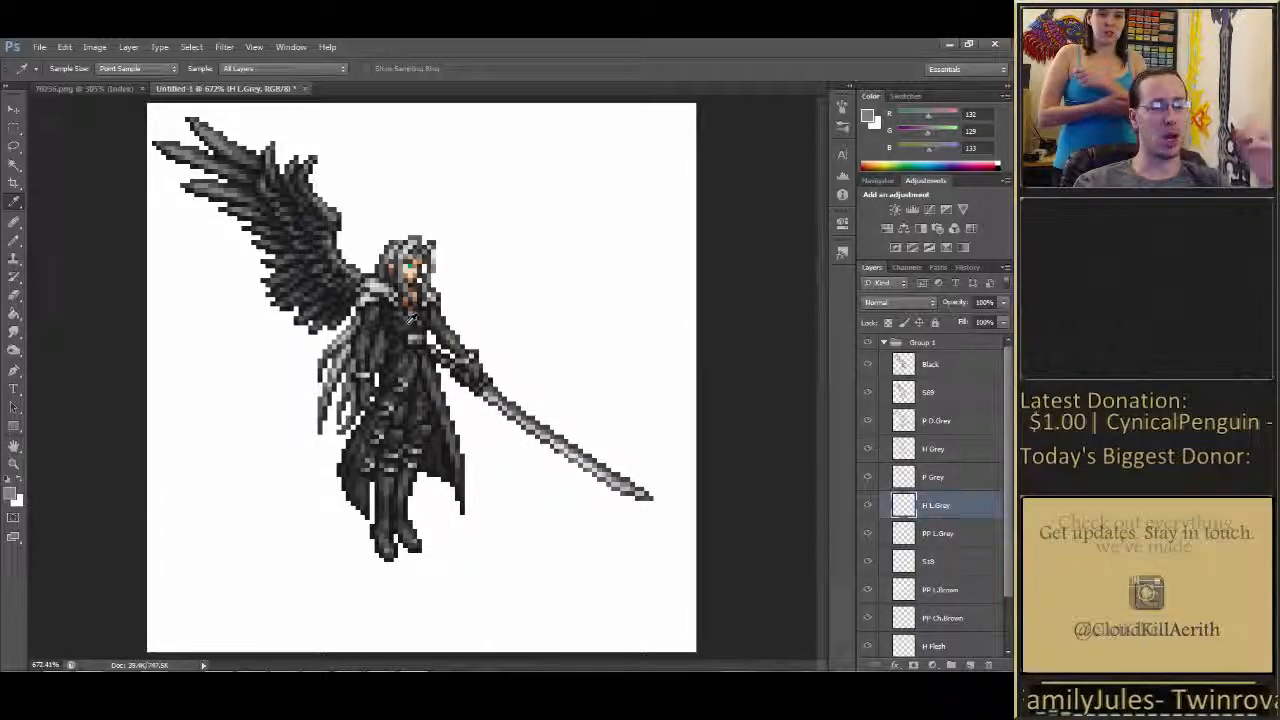
Compare the pixels of the S69 and P D.Grey layers by toggling their visibility, and sample the dark grey on the coat's edge
click(936, 396)
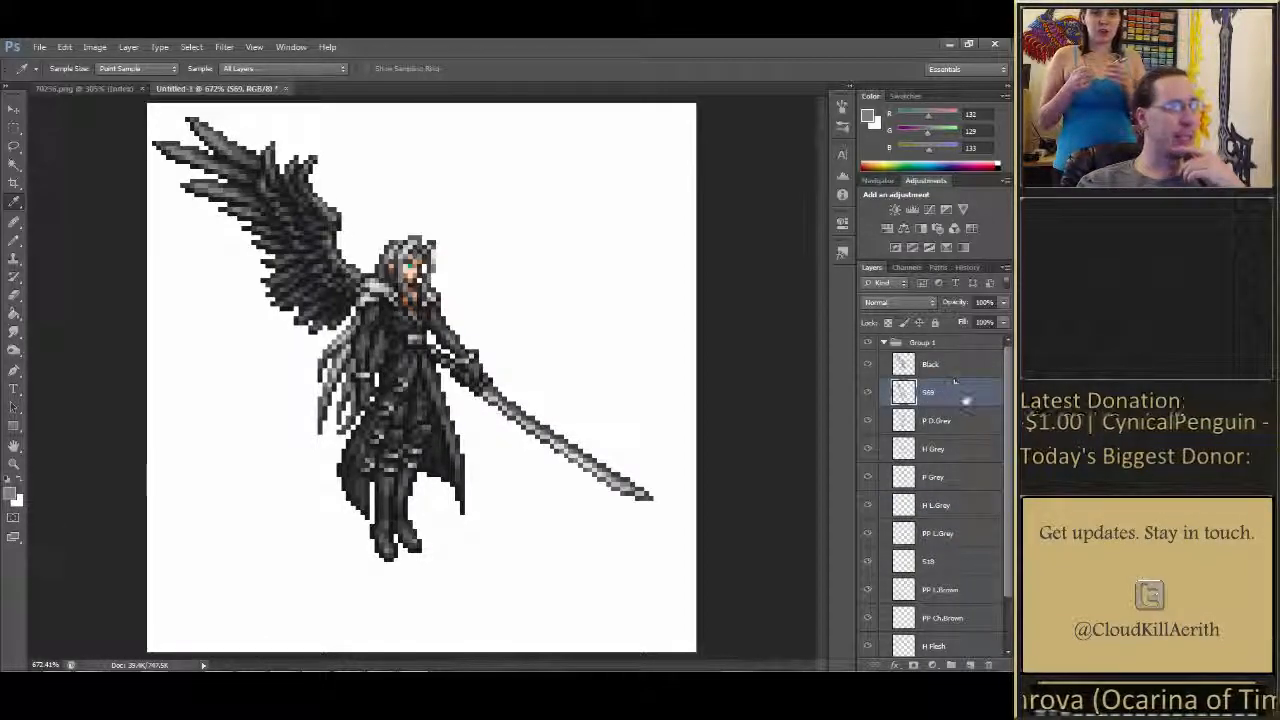
click(869, 392)
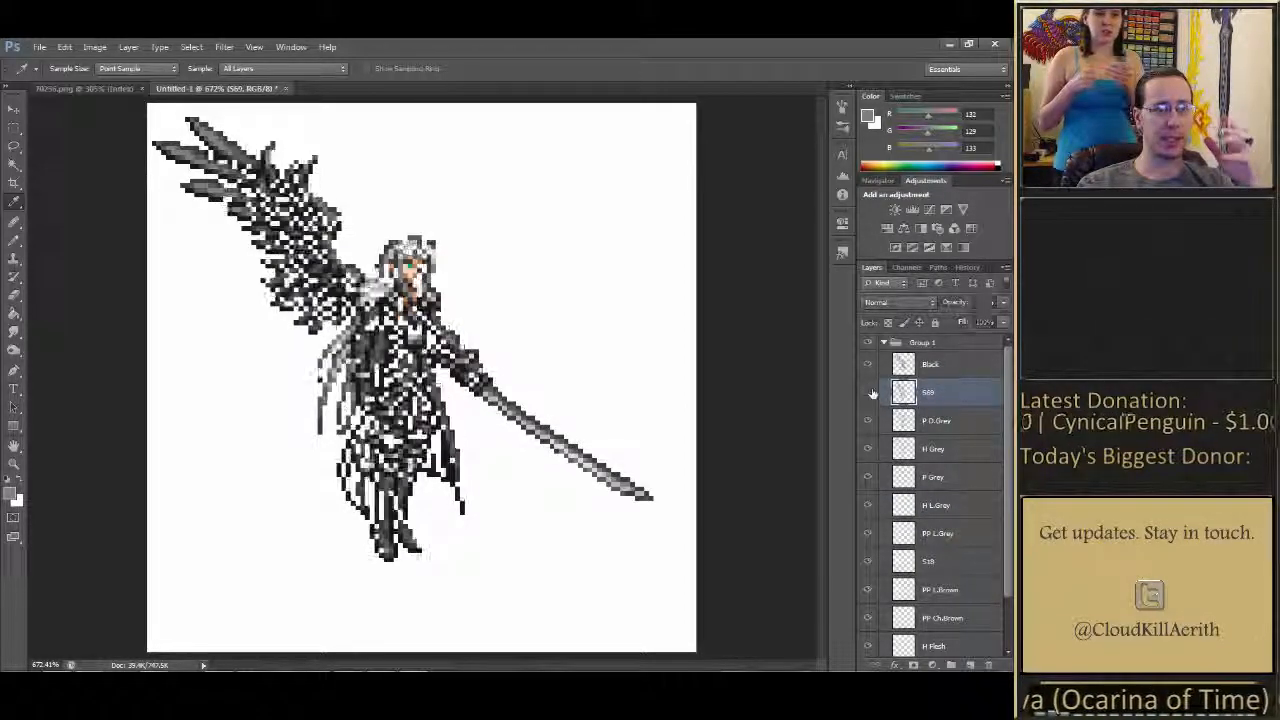
click(870, 392)
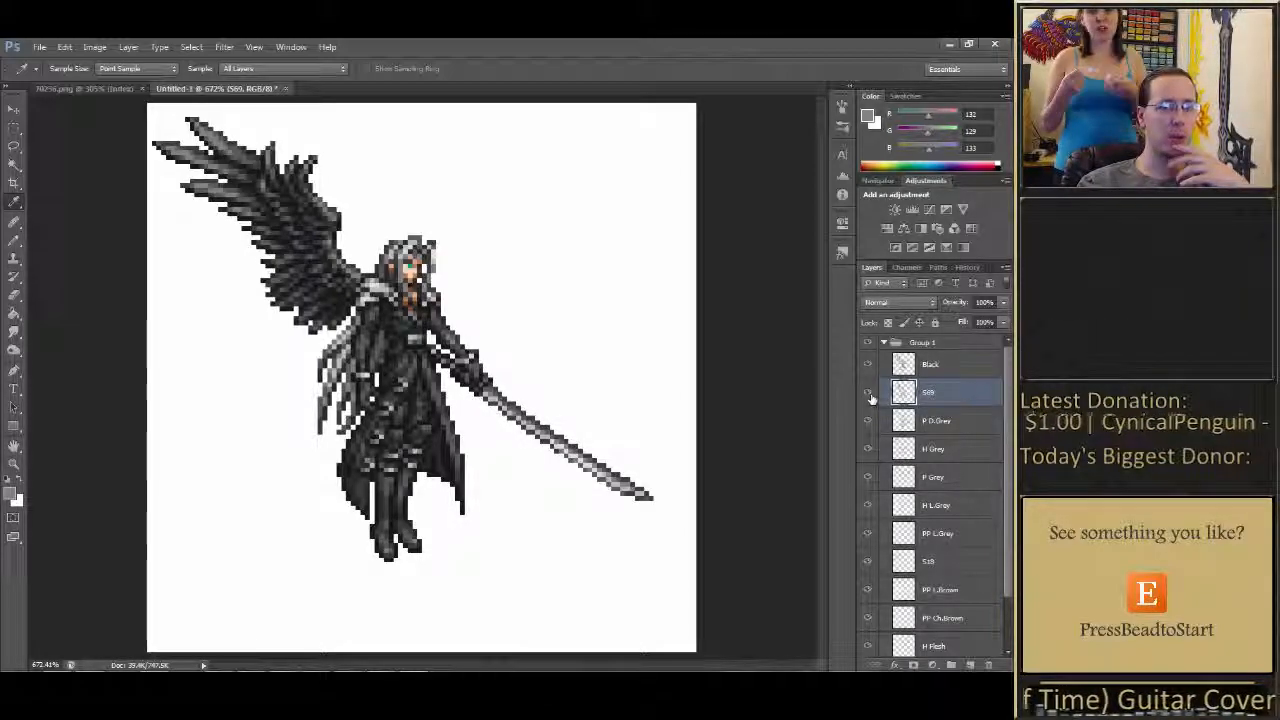
click(869, 421)
click(869, 421)
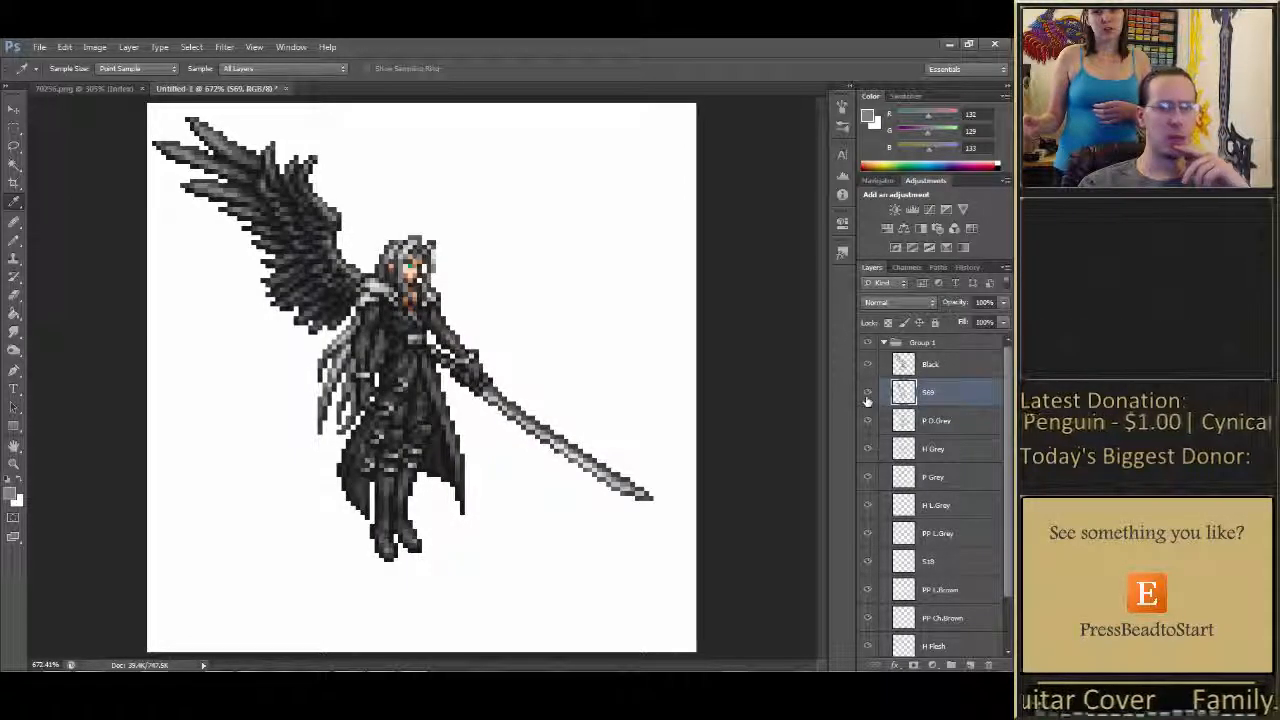
click(867, 397)
click(867, 397)
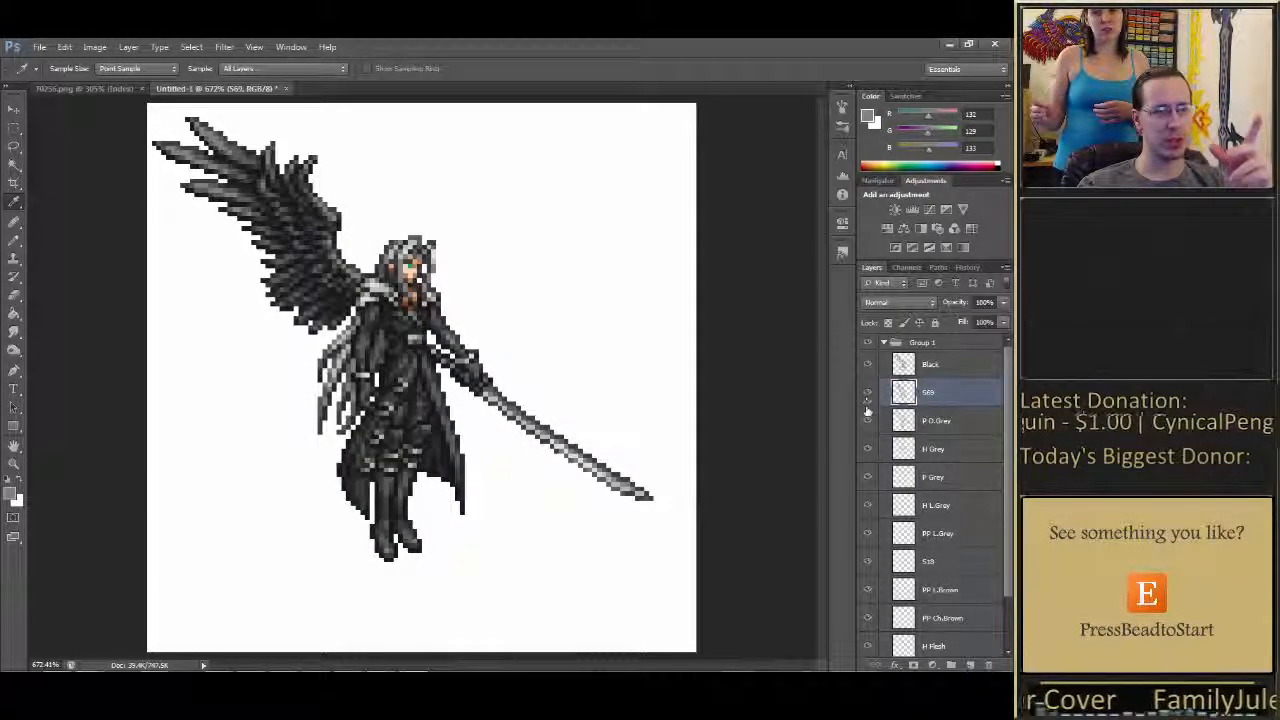
click(867, 424)
click(867, 424)
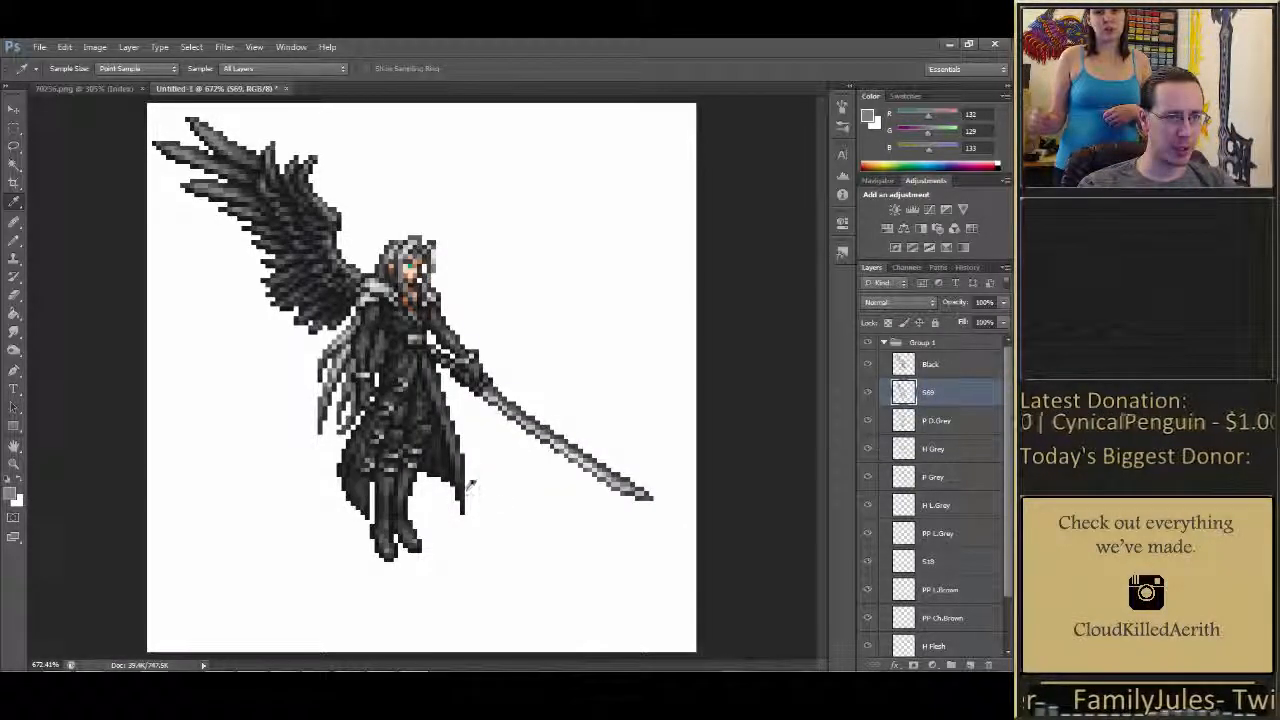
click(462, 470)
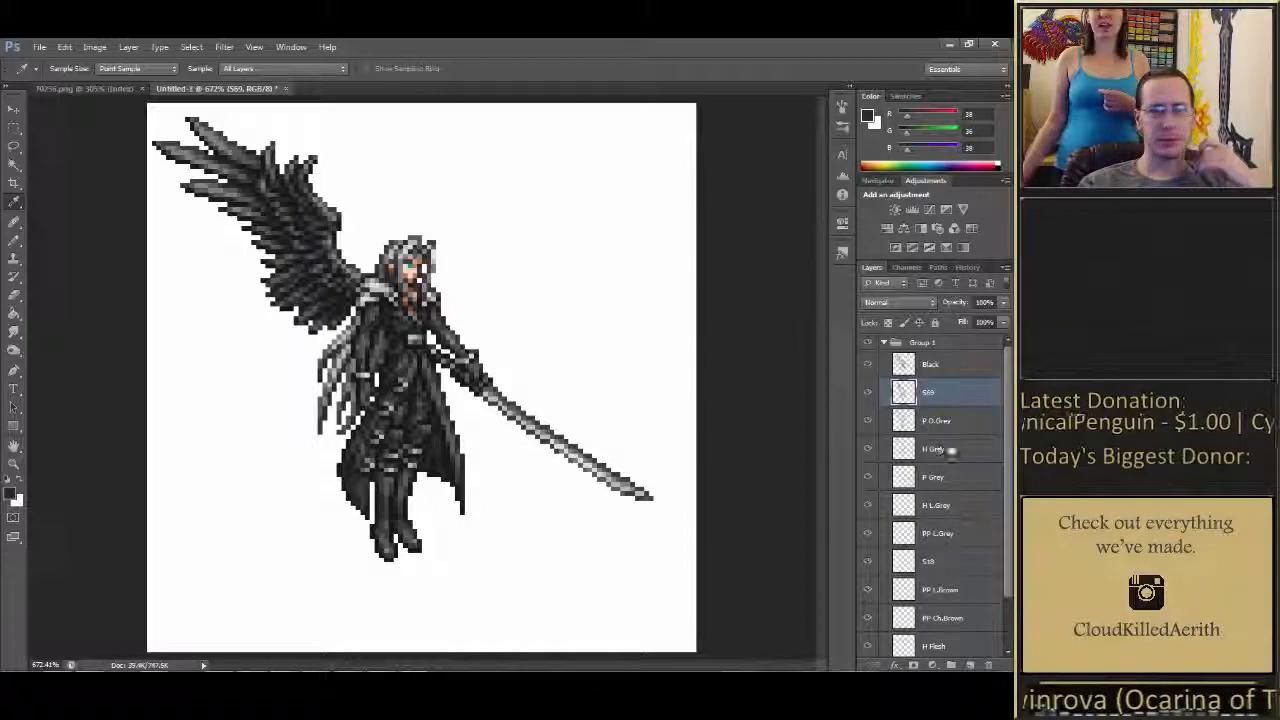
Hide every layer in the group from S69 down, leaving only Black and the background visible
mouse_move(1009, 389)
mouse_down()
mouse_move(1008, 440)
mouse_move(1007, 386)
mouse_up()
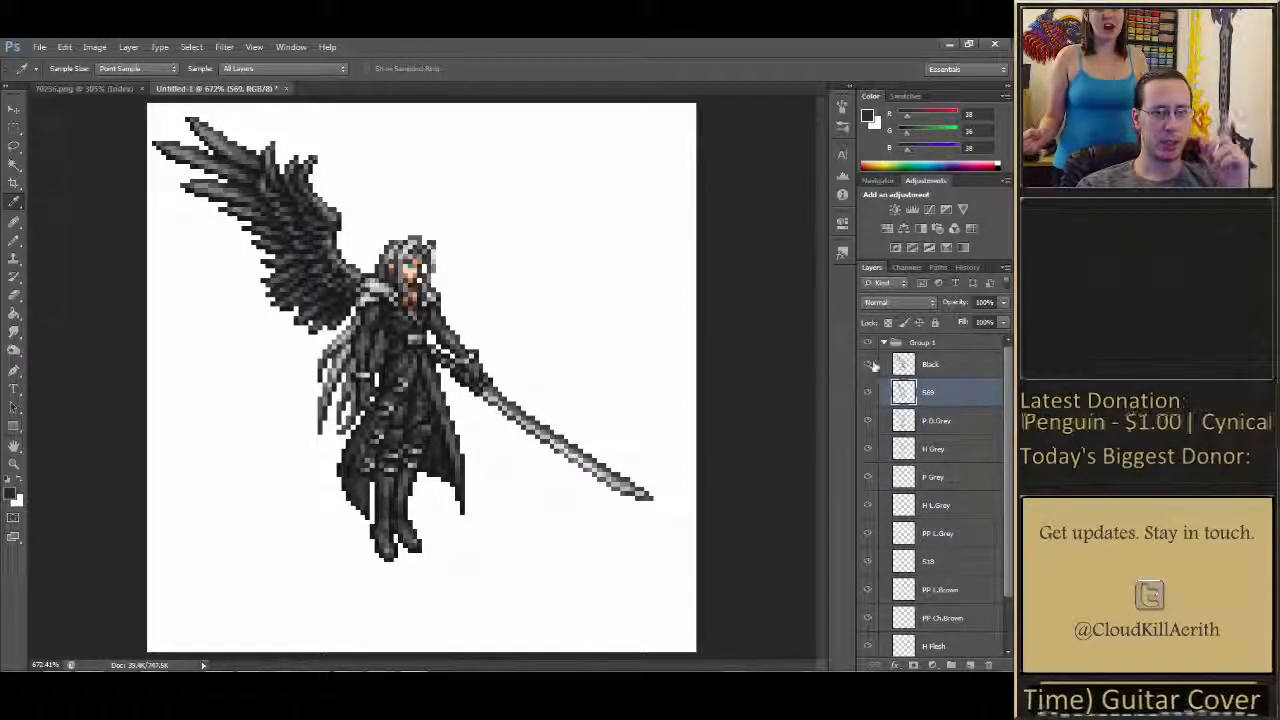
drag(869, 395, 868, 590)
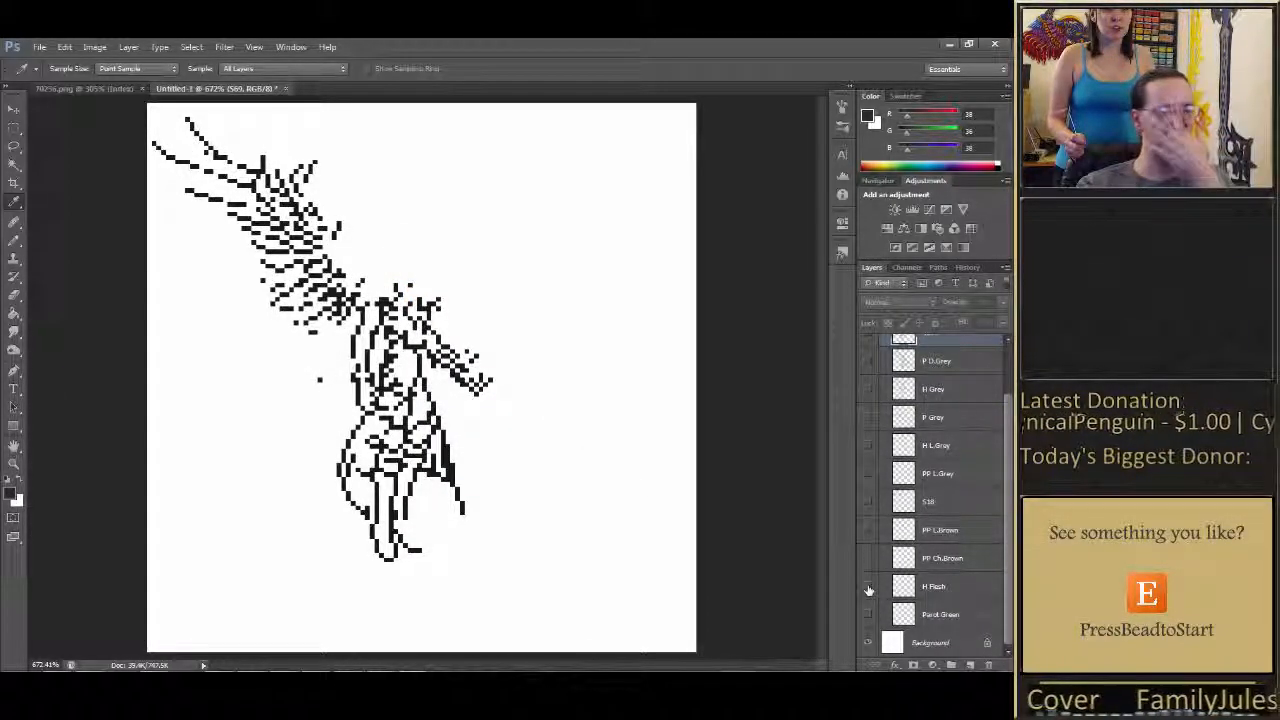
scroll(868, 590, up, 2)
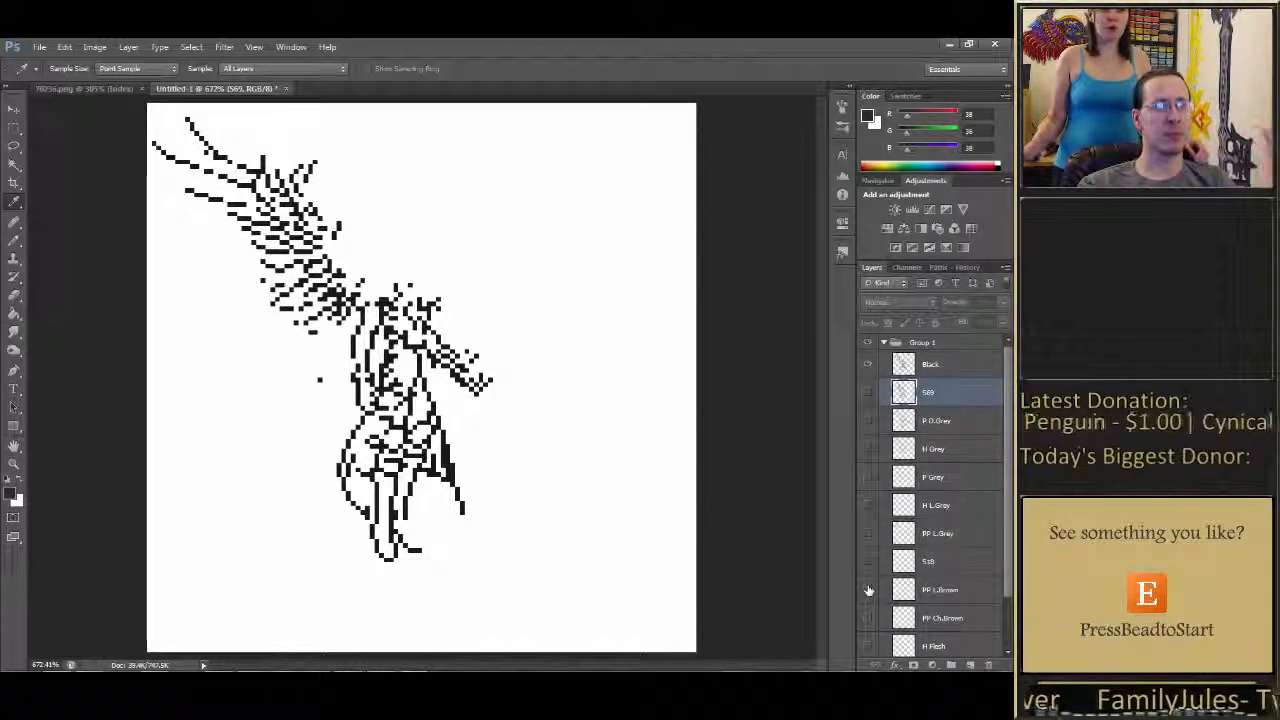
Select the Black layer and turn on the grid over the canvas
click(920, 366)
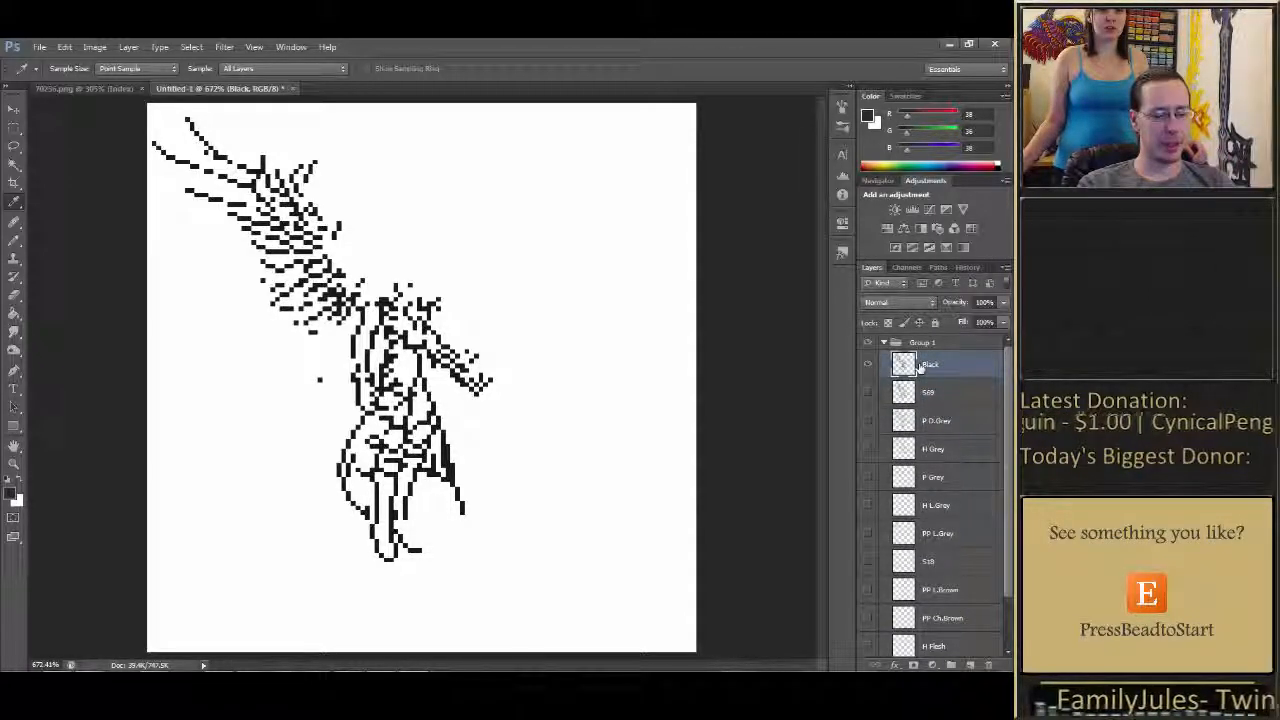
key(ctrl+apostrophe)
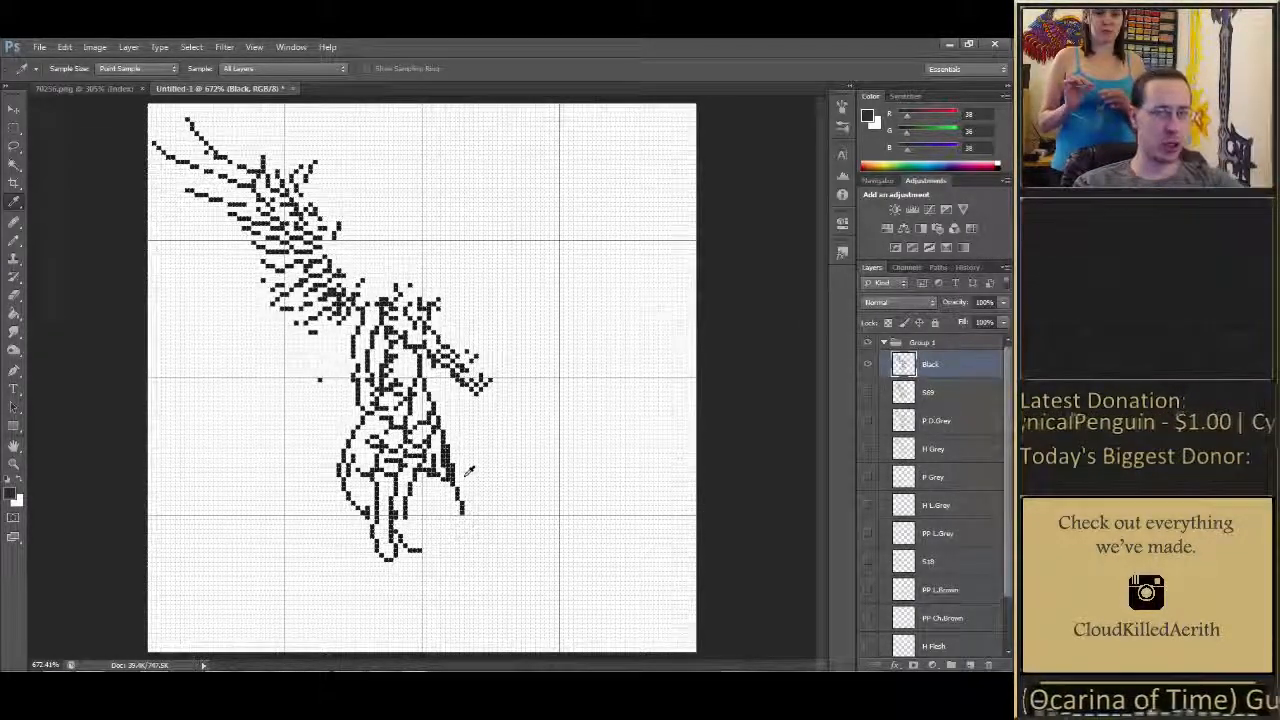
Show the S69, P D.Grey and H Grey layers together with Black to preview them, and hide these three again
click(867, 424)
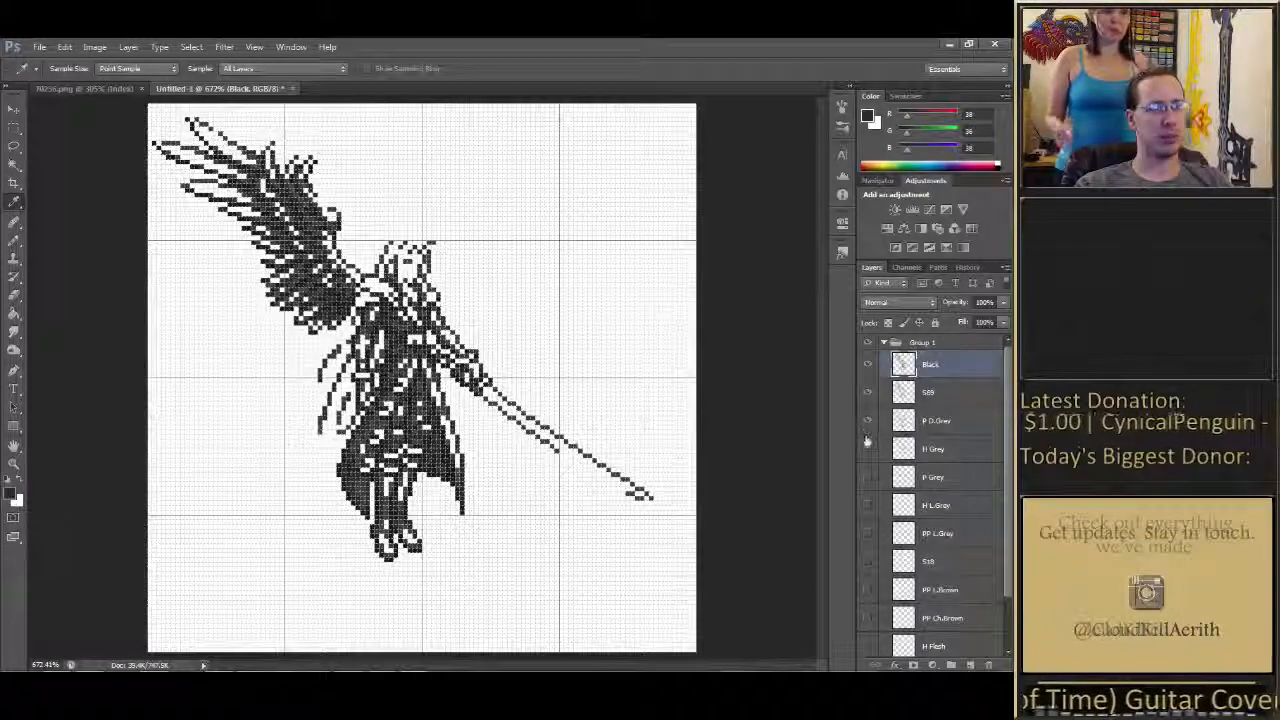
click(867, 447)
drag(867, 445, 869, 390)
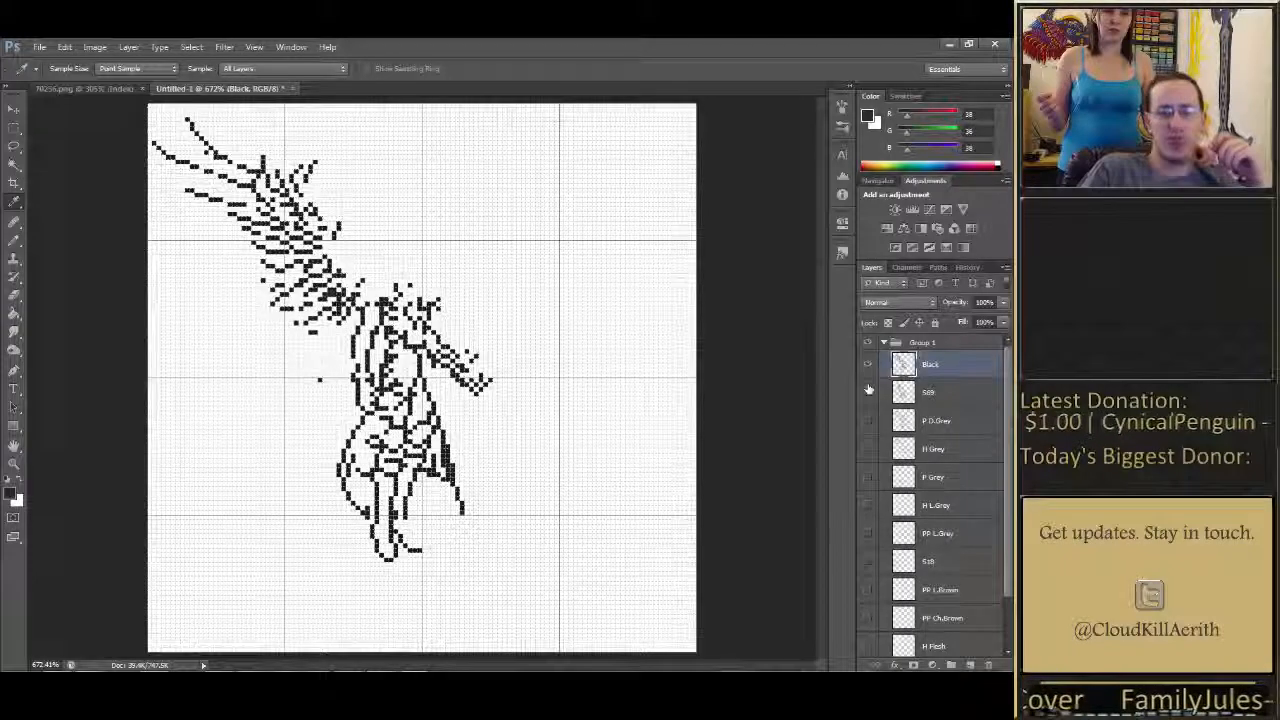
scroll(905, 420, down, 2)
scroll(930, 415, up, 2)
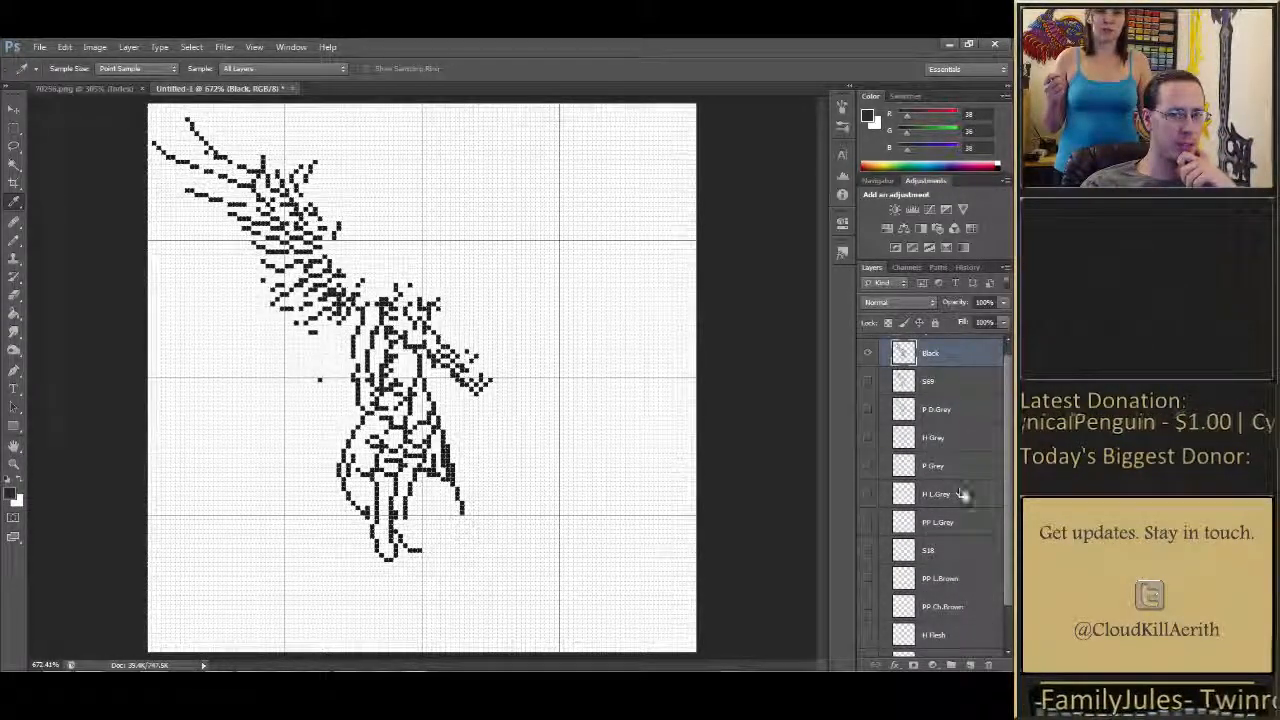
scroll(965, 540, down, 1)
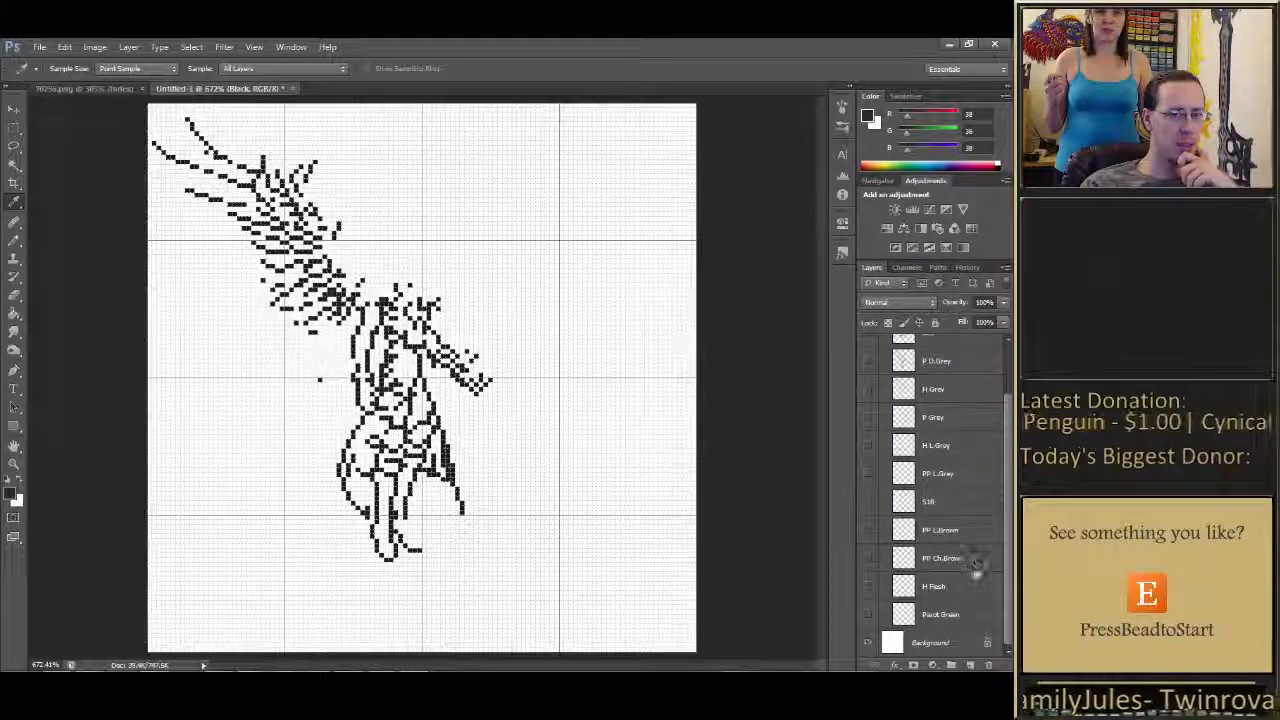